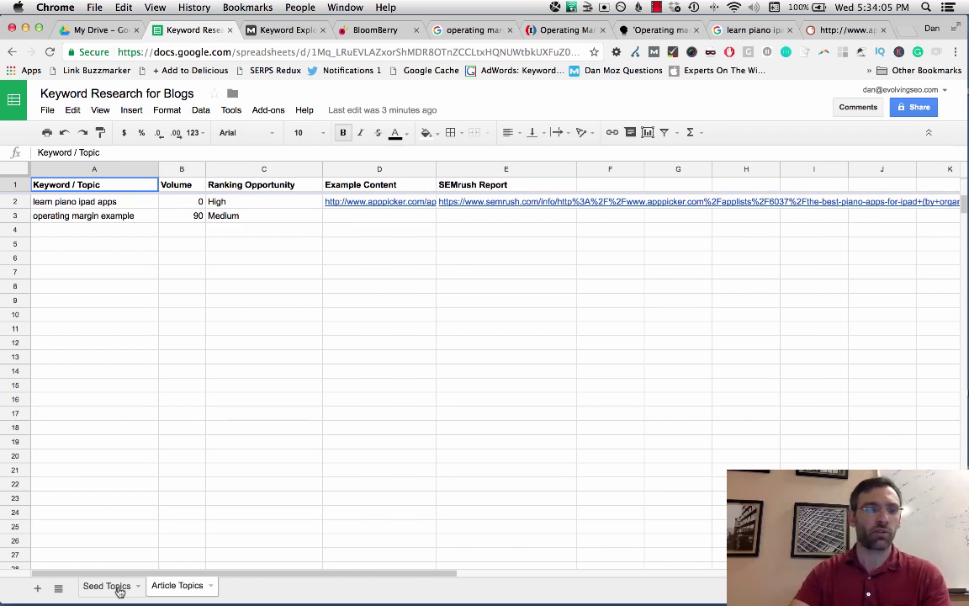
# On Seed Topics, compare the Pianos For Sale (A1) and Sales Software (A12) seed groups.
pyautogui.click(126, 588)
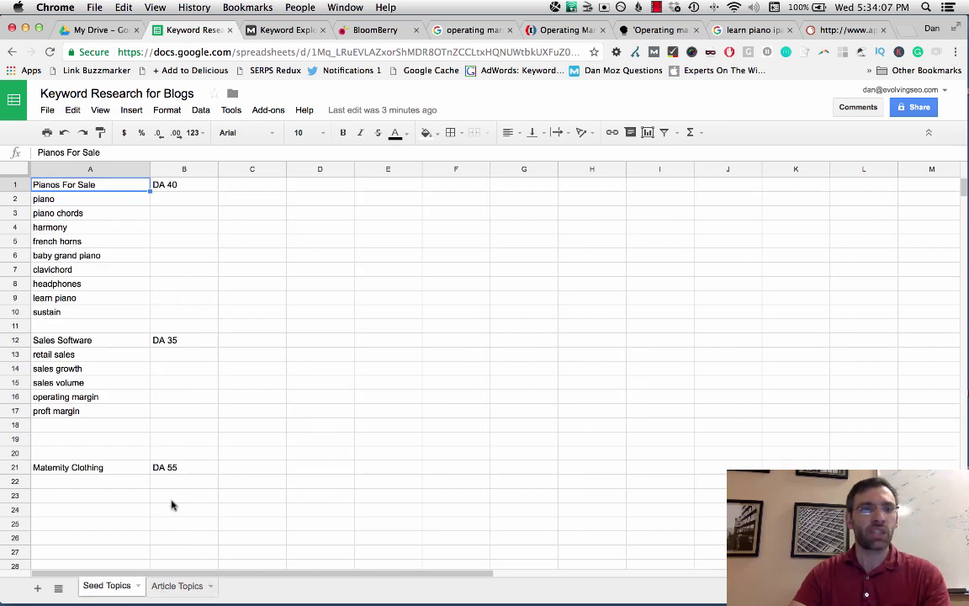
pyautogui.click(75, 340)
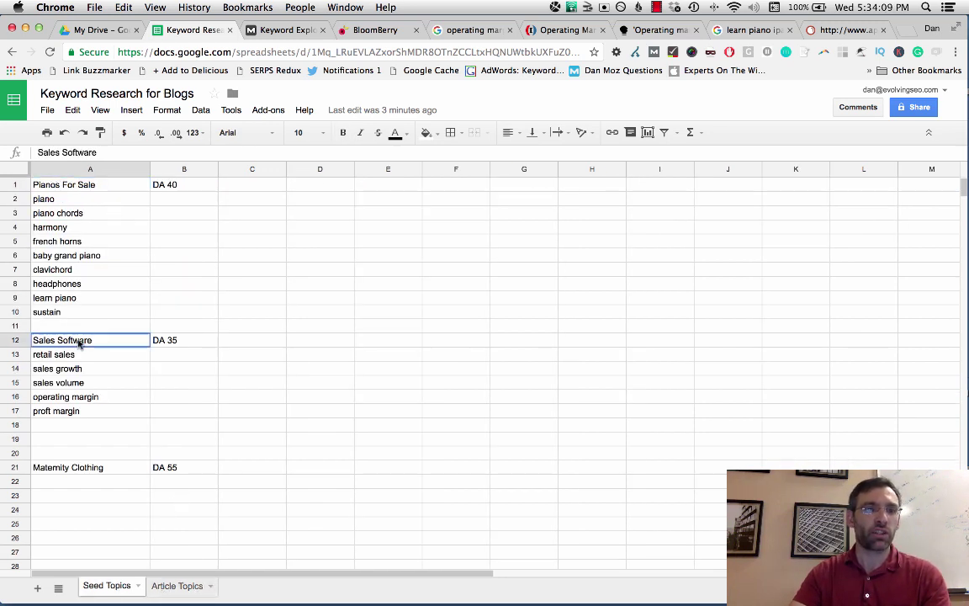
pyautogui.click(87, 184)
pyautogui.click(75, 340)
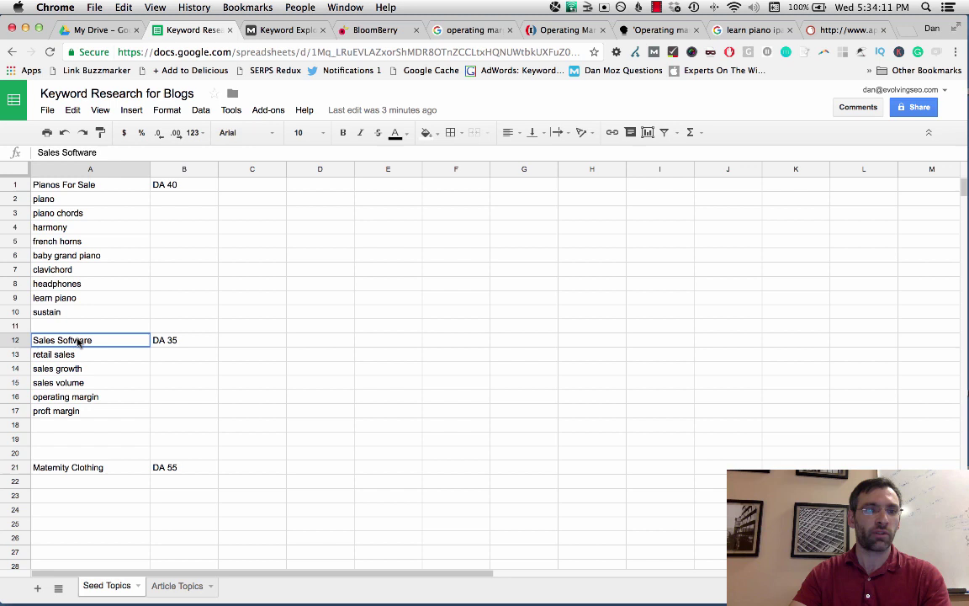
pyautogui.click(85, 182)
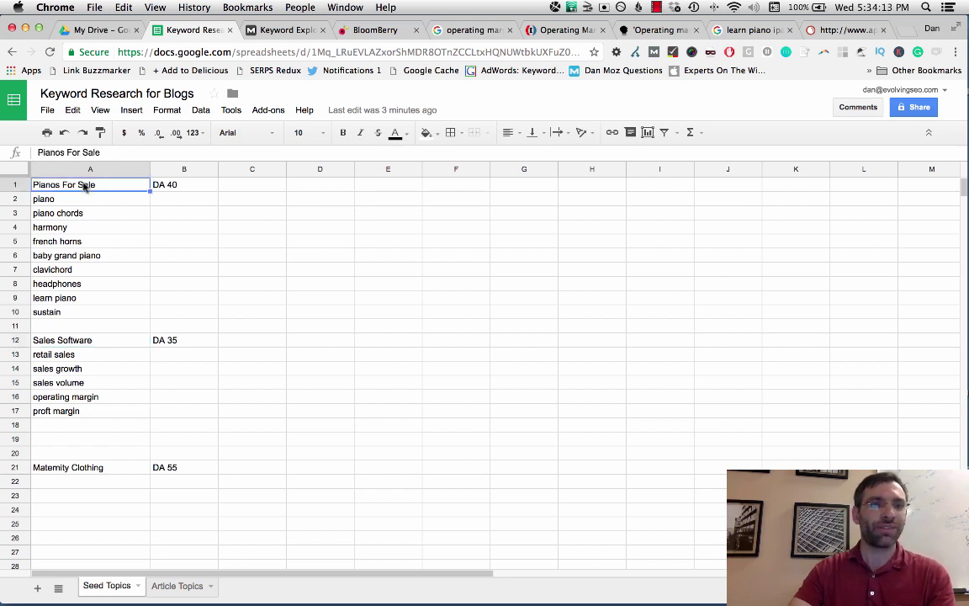
pyautogui.click(94, 341)
pyautogui.click(68, 186)
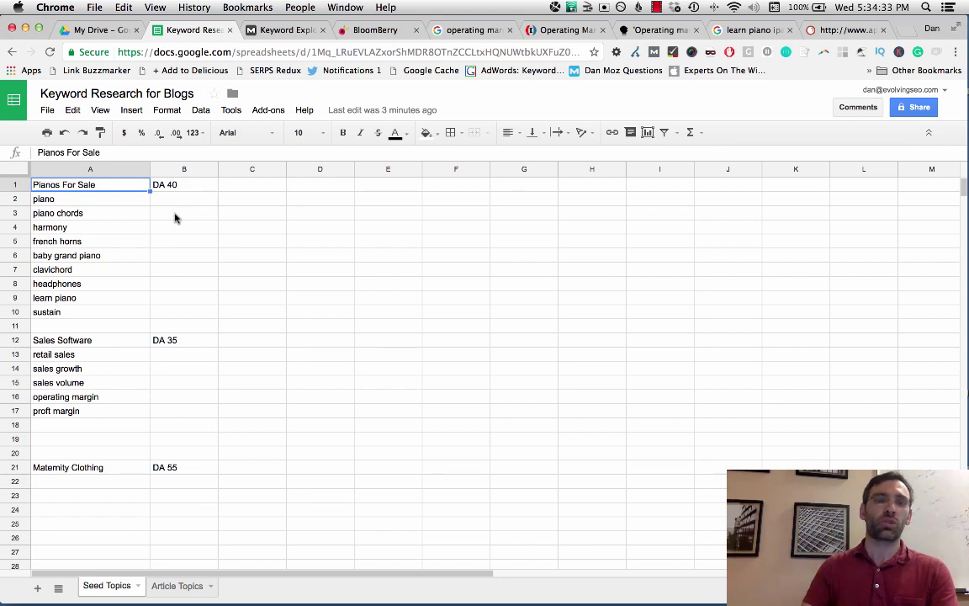
# Search Moz Keyword Explorer for 'piano' and glance at the BloomBerry piano results.
pyautogui.hotkey('ctrl', 'Tab')
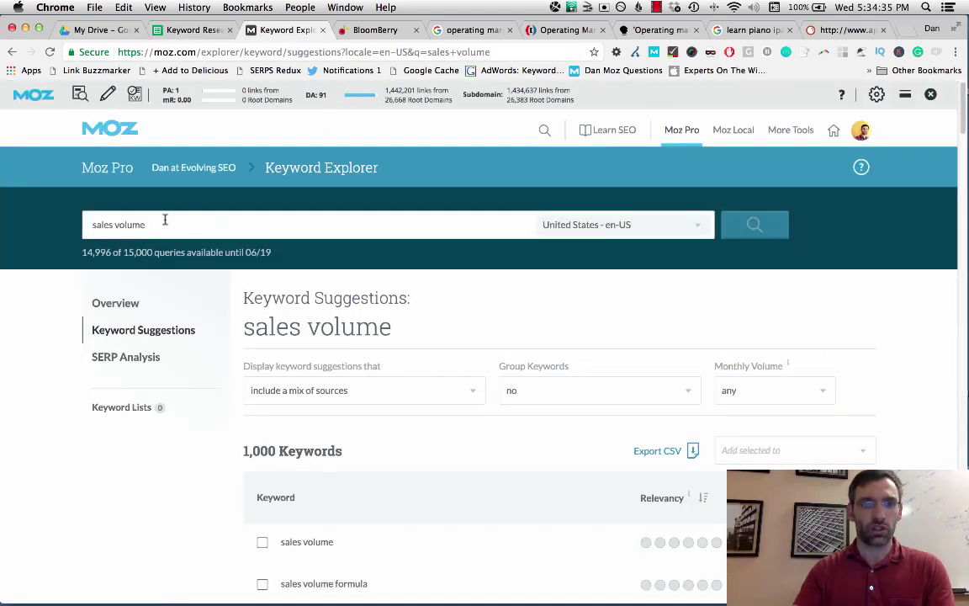
pyautogui.moveTo(164, 220); pyautogui.dragTo(57, 224)
pyautogui.write('piano')
pyautogui.press('Return')
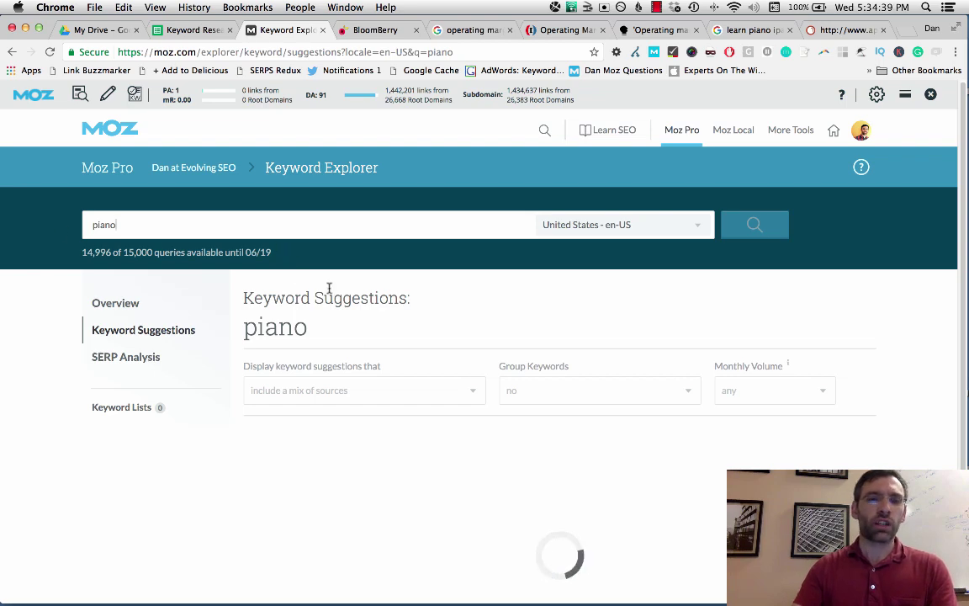
pyautogui.hotkey('ctrl', 'Tab')
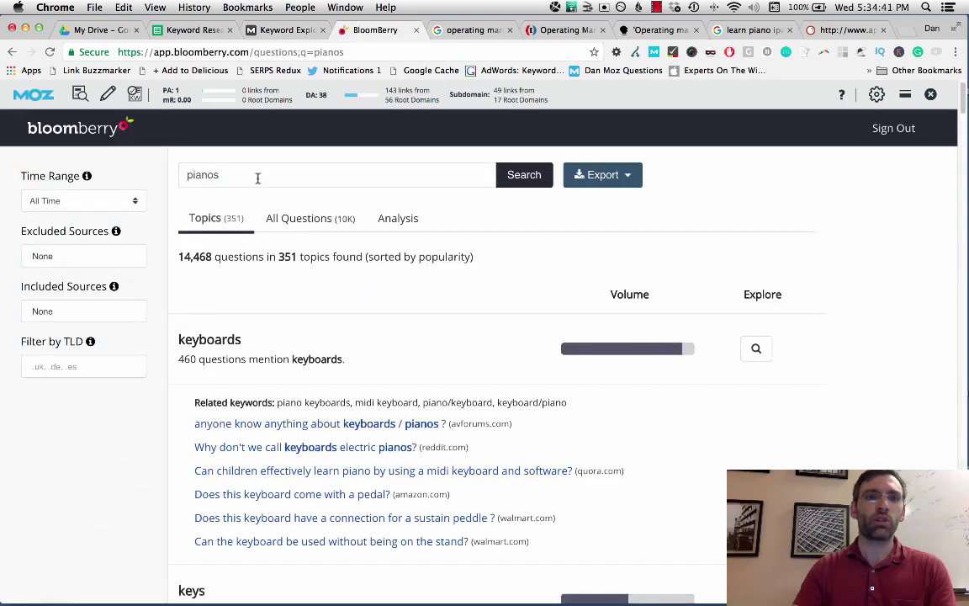
pyautogui.hotkey('ctrl', 'shift', 'Tab')
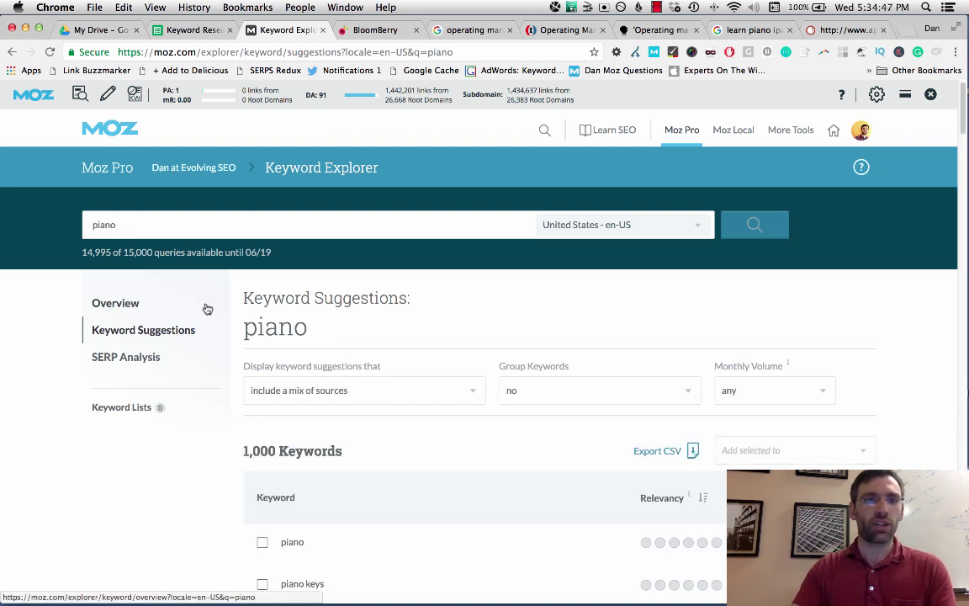
# Show piano suggestions from broadly related topics and synonyms, grouped by medium lexical similarity.
pyautogui.scroll(-2, 212, 307)
pyautogui.click(442, 311)
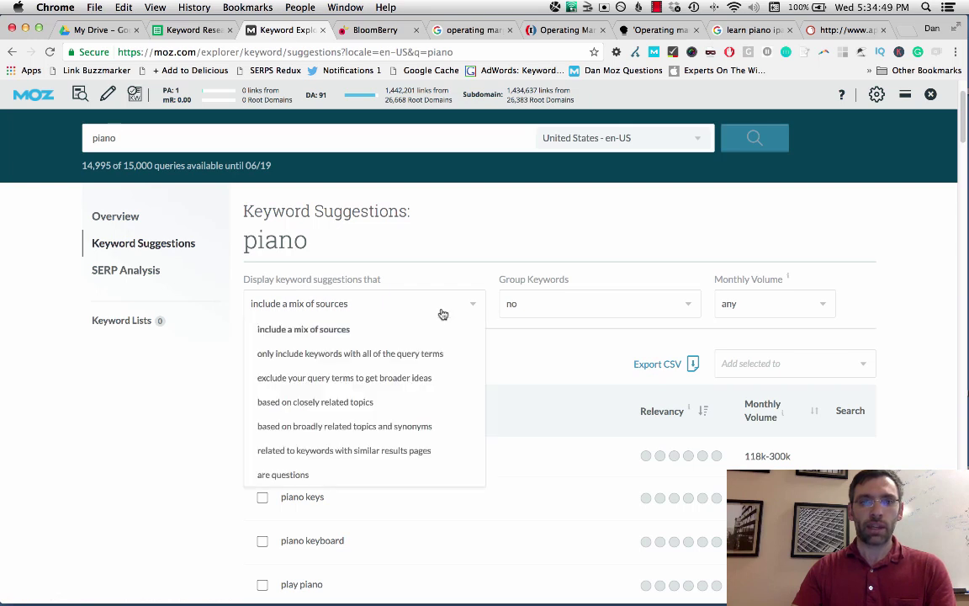
pyautogui.click(362, 428)
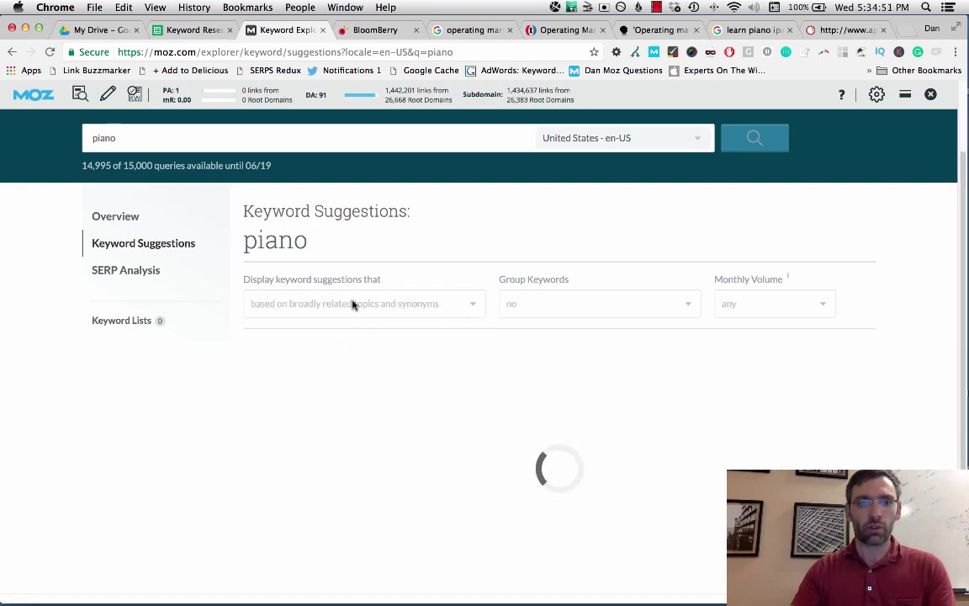
pyautogui.click(582, 307)
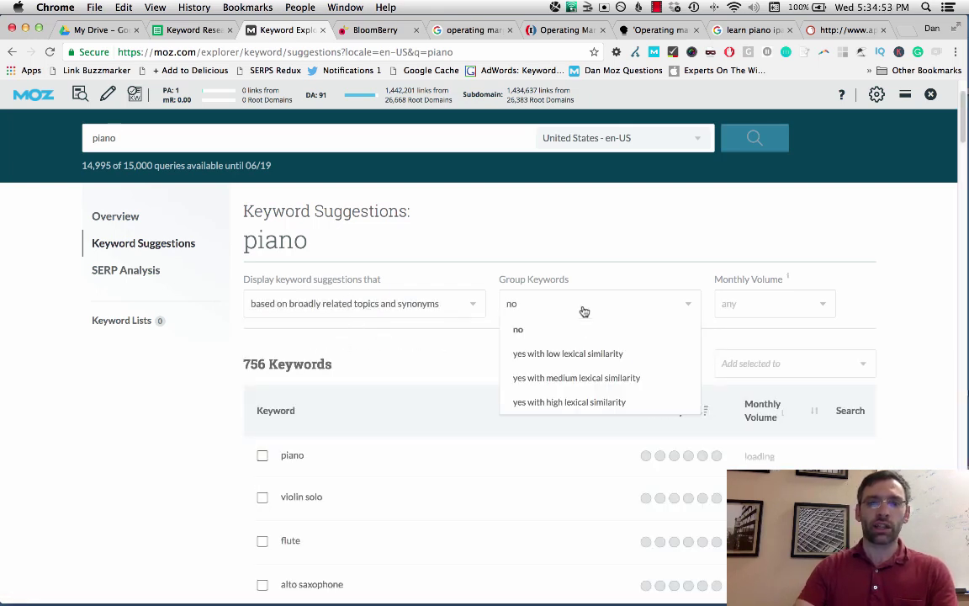
pyautogui.click(562, 376)
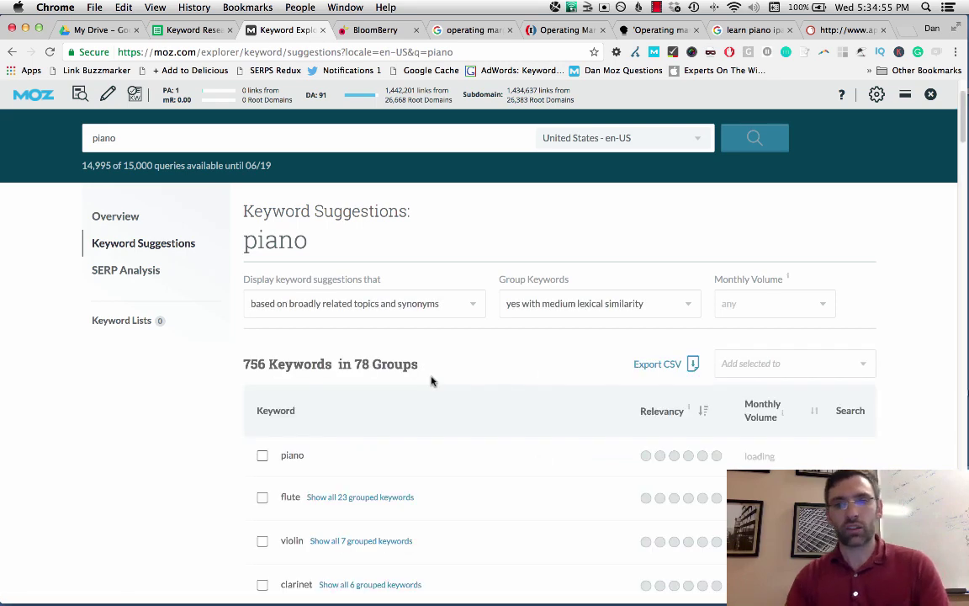
pyautogui.scroll(-5, 155, 452)
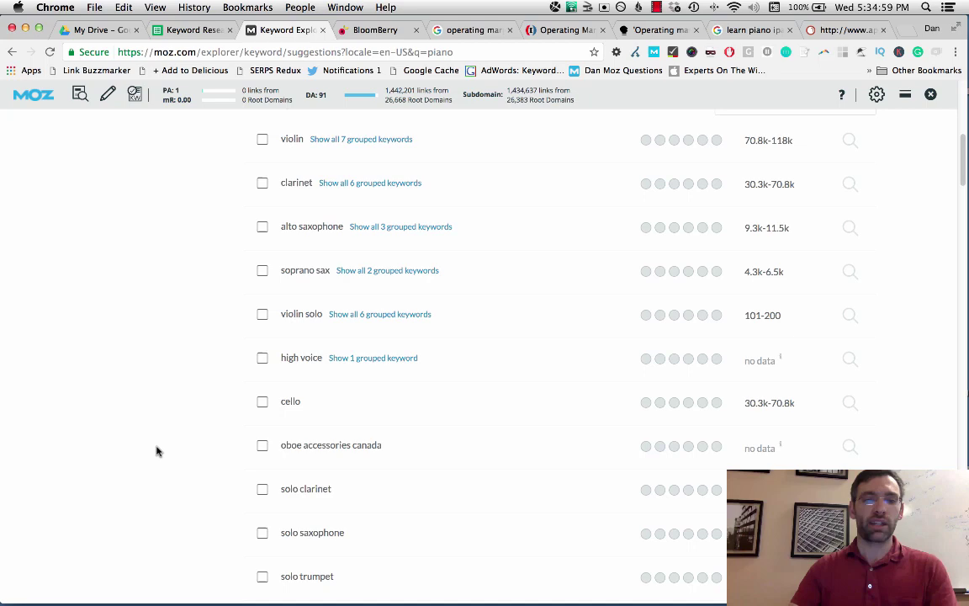
pyautogui.scroll(-1, 156, 451)
pyautogui.scroll(-1, 156, 452)
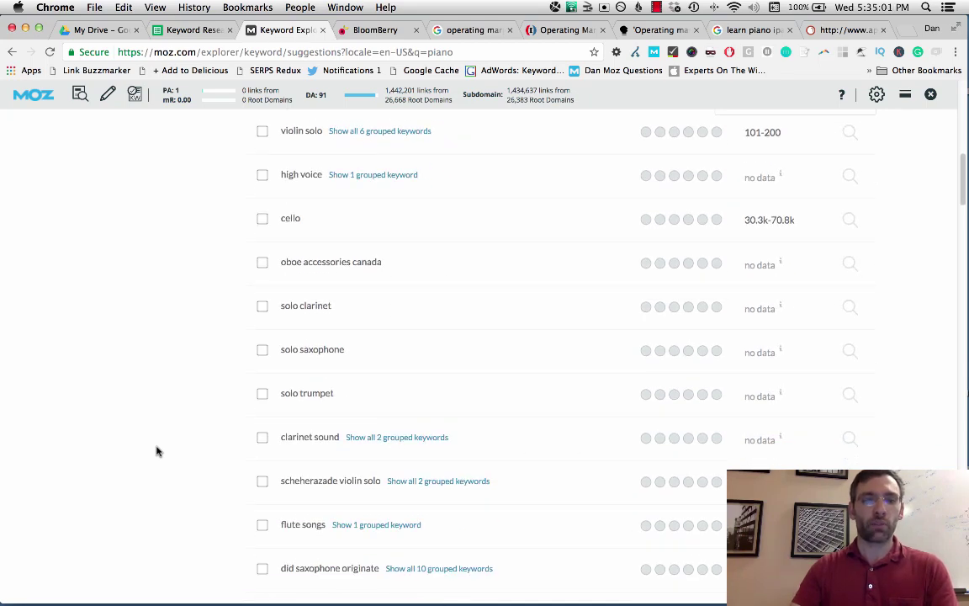
pyautogui.scroll(-4, 156, 452)
pyautogui.scroll(8, 155, 452)
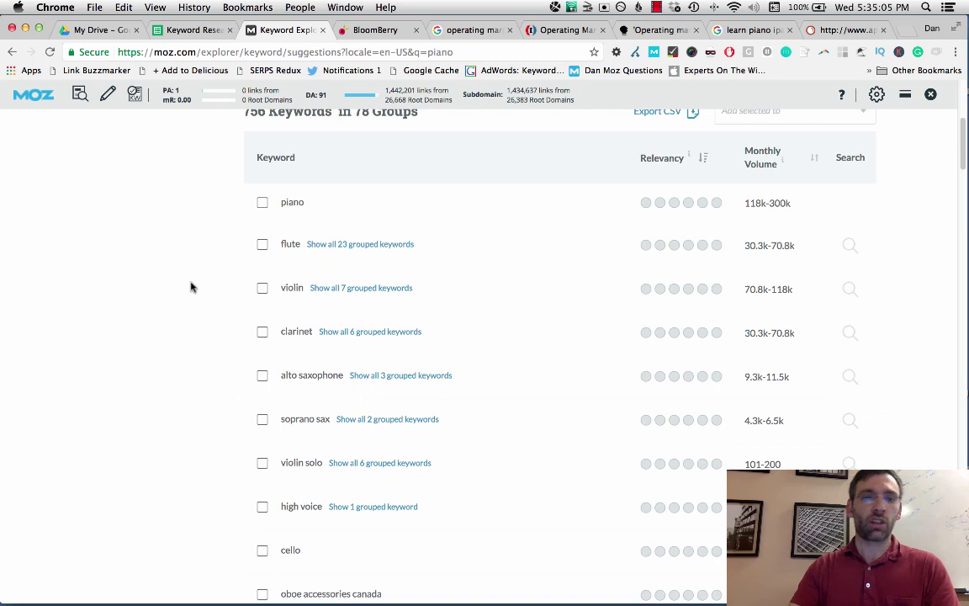
pyautogui.scroll(-10, 190, 287)
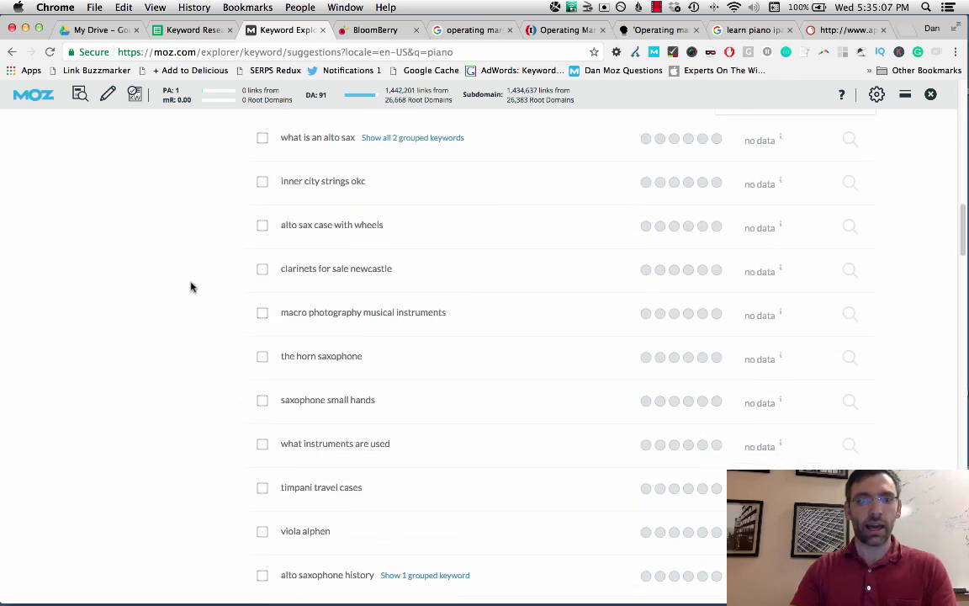
pyautogui.hotkey('ctrl', 'shift', 'Tab')
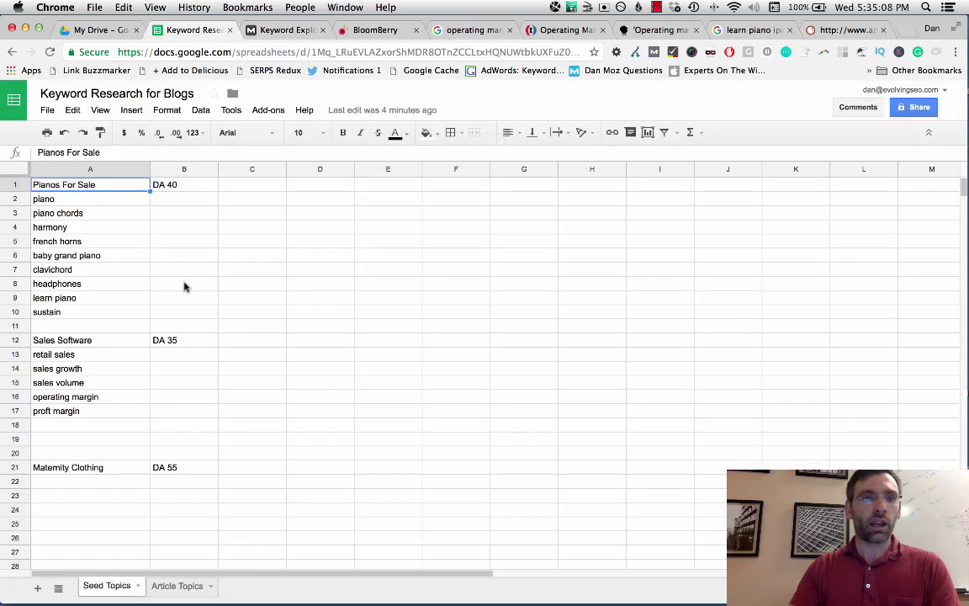
# Check the piano chords (A3) and learn piano (A9) seed keywords, then revisit the piano results.
pyautogui.click(58, 216)
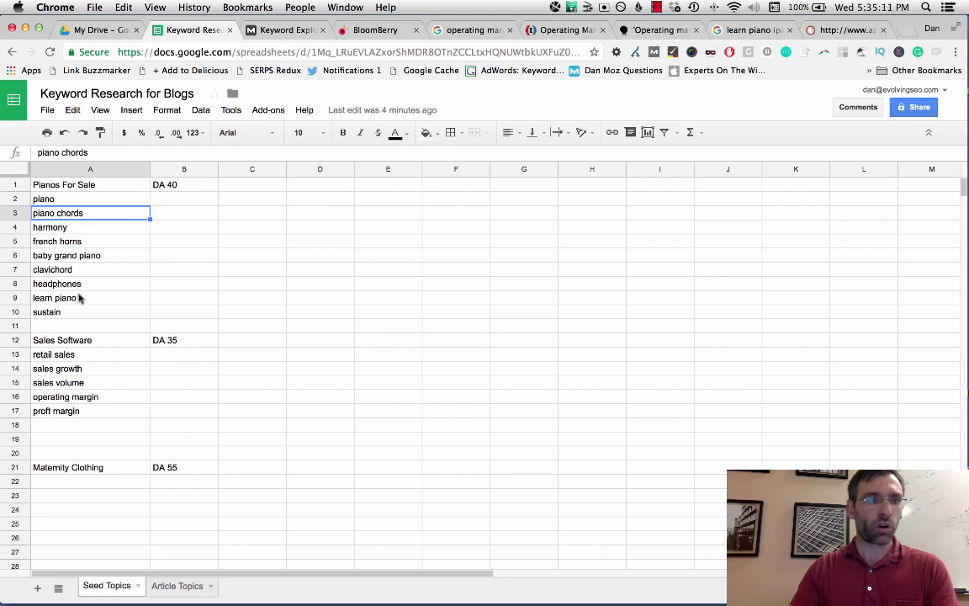
pyautogui.click(62, 302)
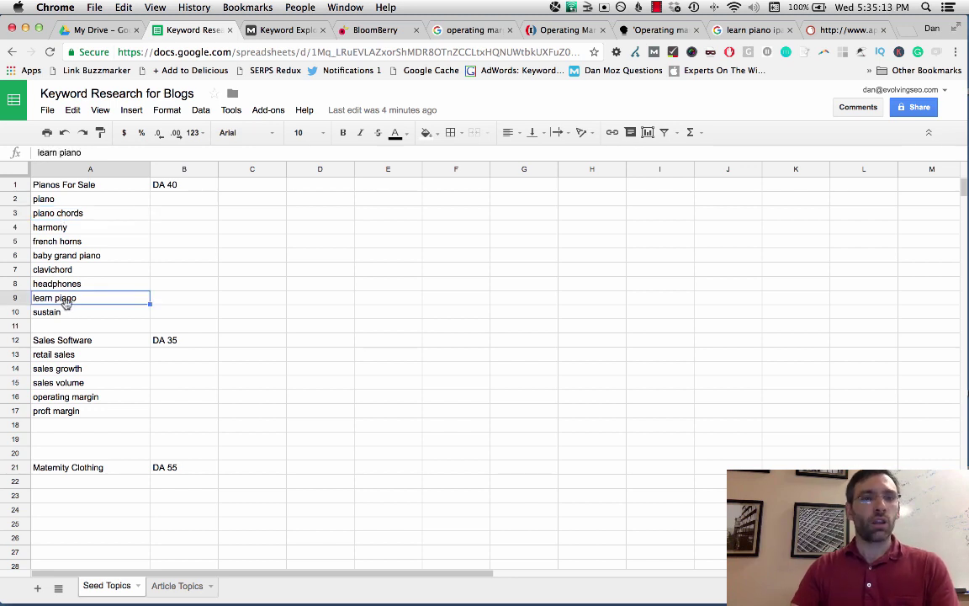
pyautogui.hotkey('ctrl', 'Tab')
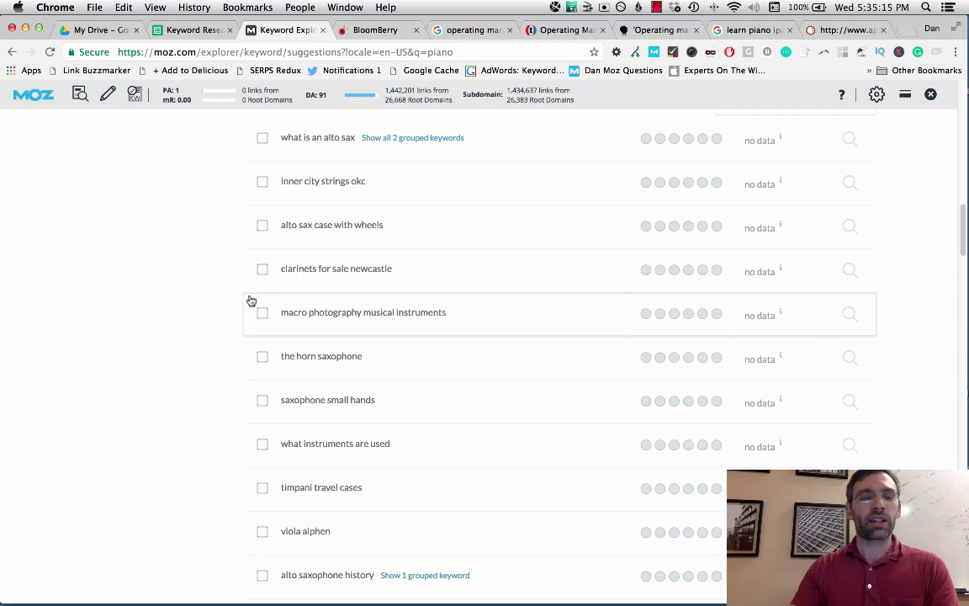
pyautogui.scroll(15, 249, 294)
# Replace the query with 'sales' and skim its keyword suggestions.
pyautogui.moveTo(160, 223); pyautogui.dragTo(3, 215)
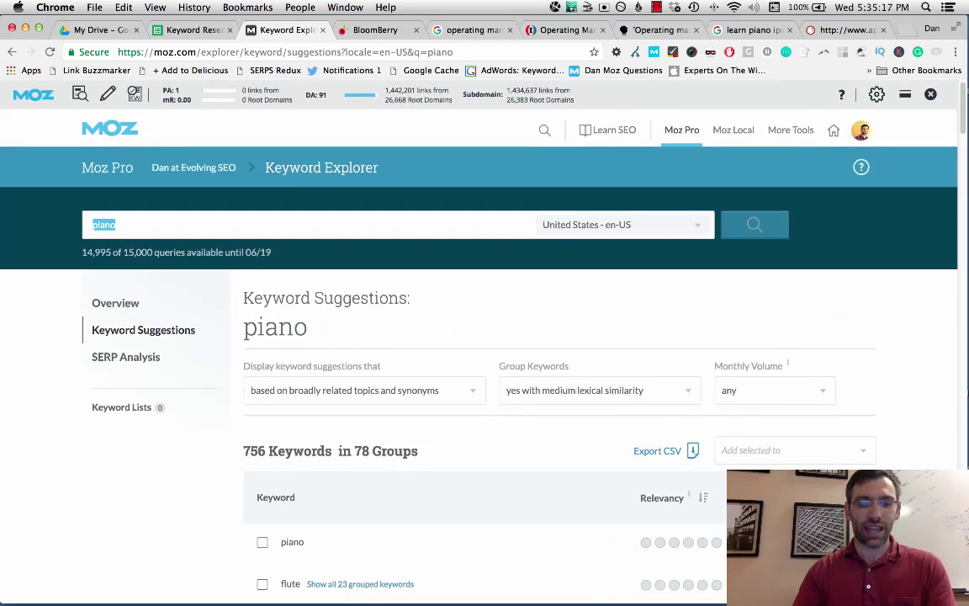
pyautogui.write('sales')
pyautogui.press('Return')
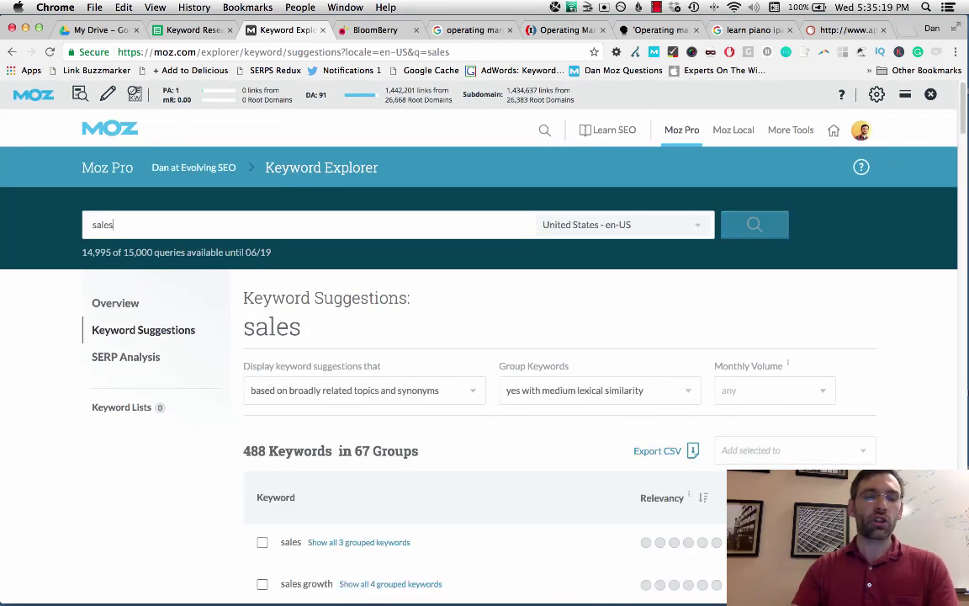
pyautogui.scroll(-3, 170, 402)
pyautogui.scroll(-2, 171, 402)
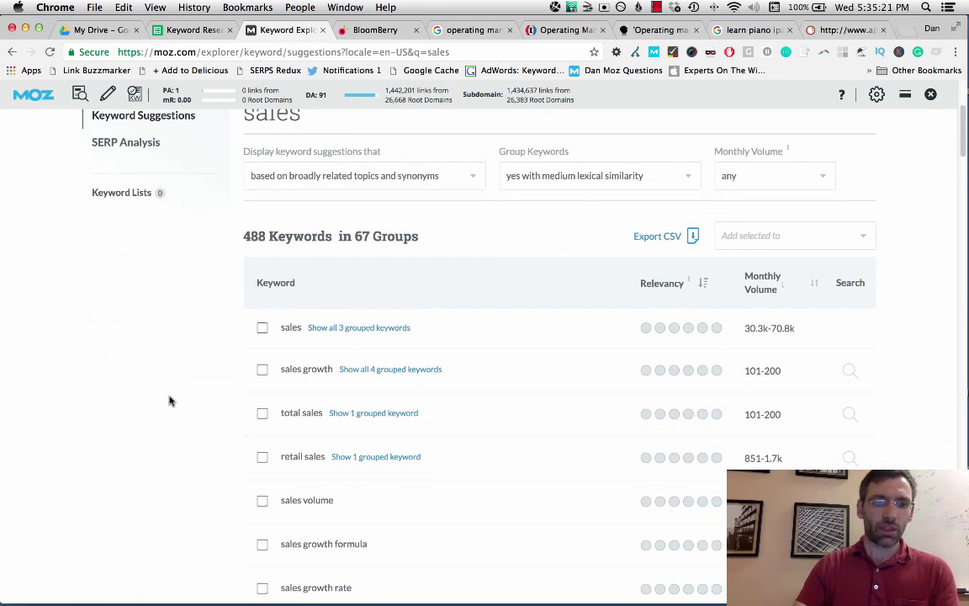
pyautogui.scroll(-5, 170, 401)
pyautogui.scroll(10, 169, 401)
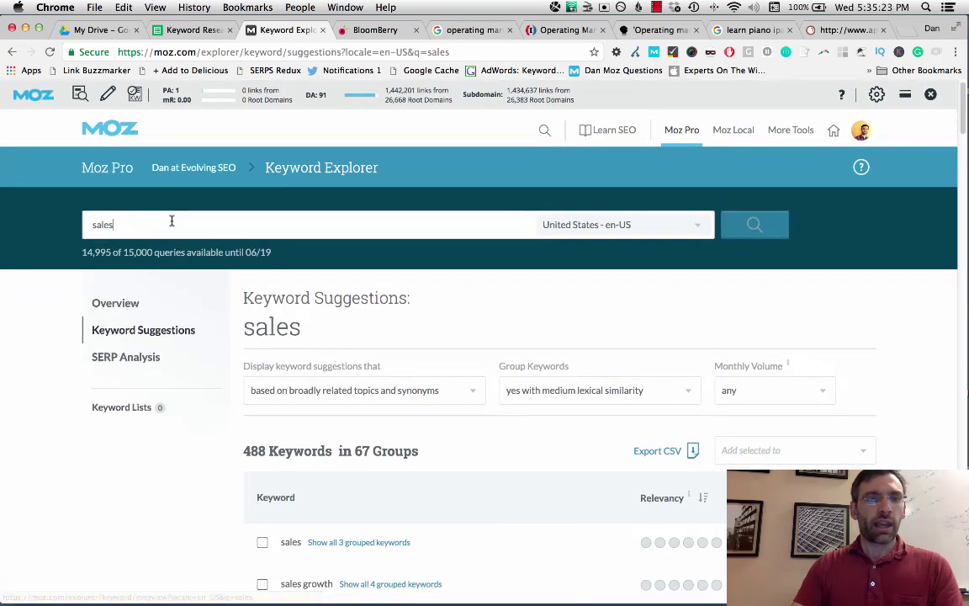
# Refine the search to 'sales margin' and look over the results.
pyautogui.click(170, 221)
pyautogui.write('margin')
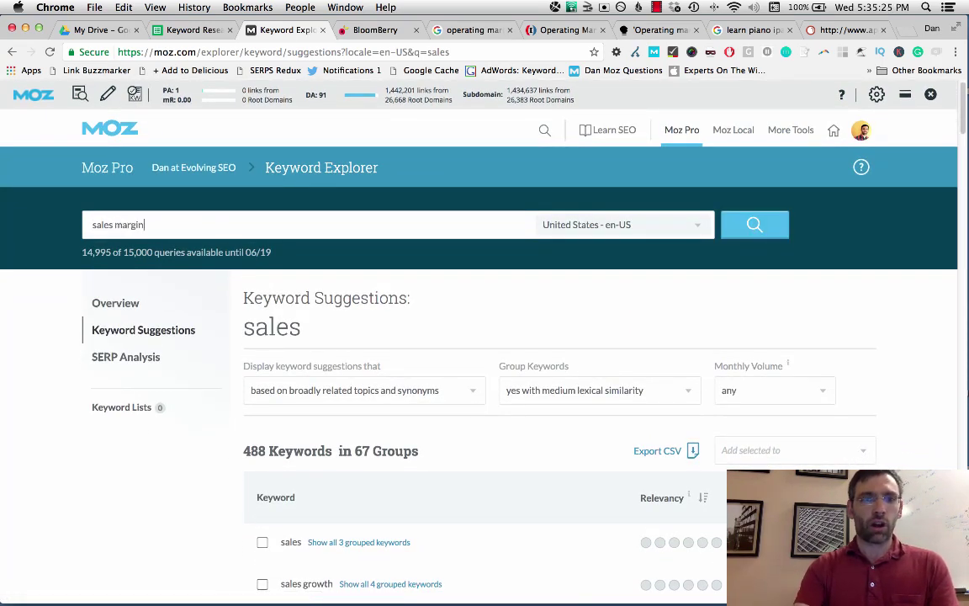
pyautogui.press('Return')
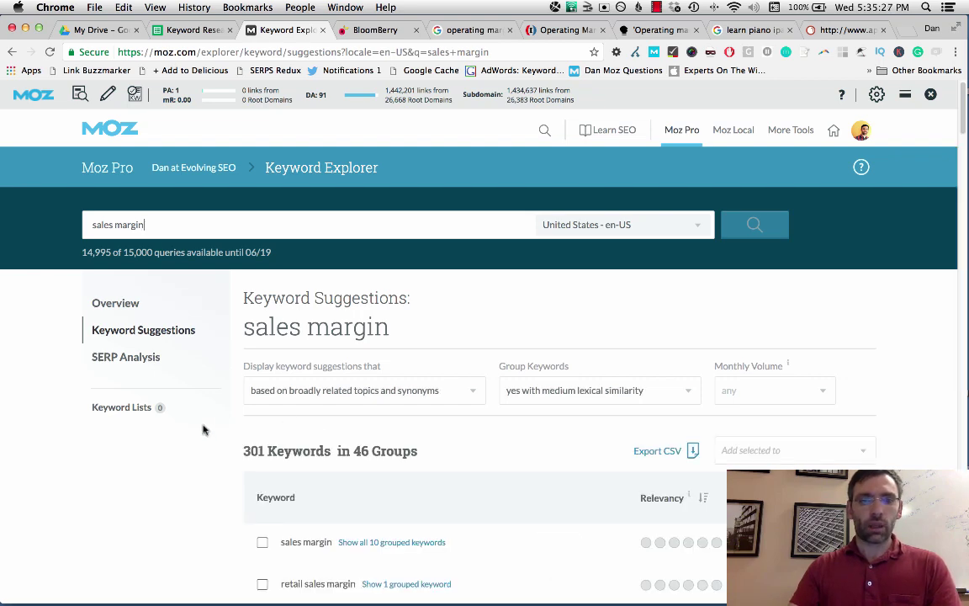
pyautogui.scroll(-4, 205, 429)
pyautogui.scroll(-2, 204, 429)
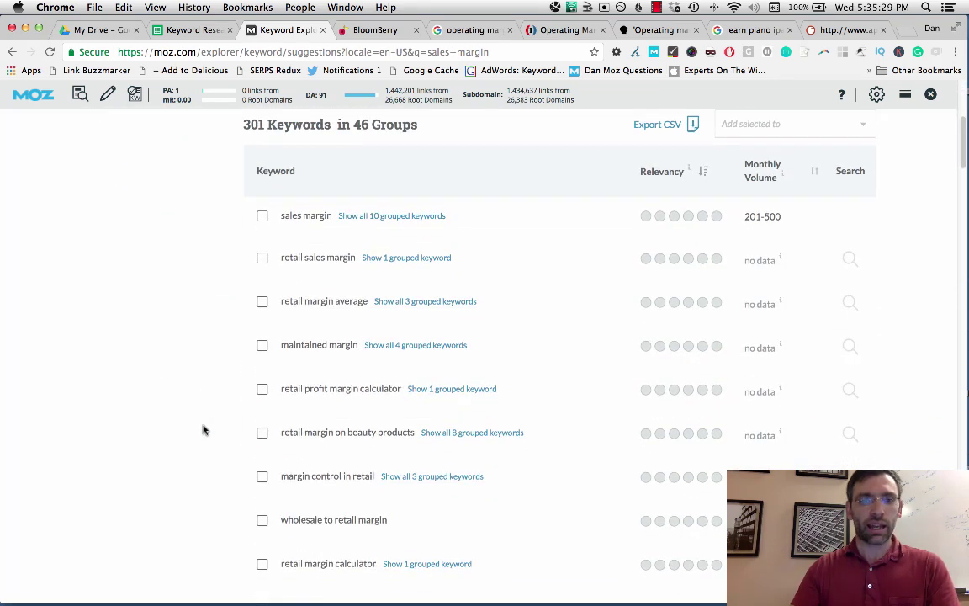
pyautogui.scroll(3, 205, 428)
# Group the sales margin suggestions by high lexical similarity and scroll through all 301 keywords.
pyautogui.click(554, 215)
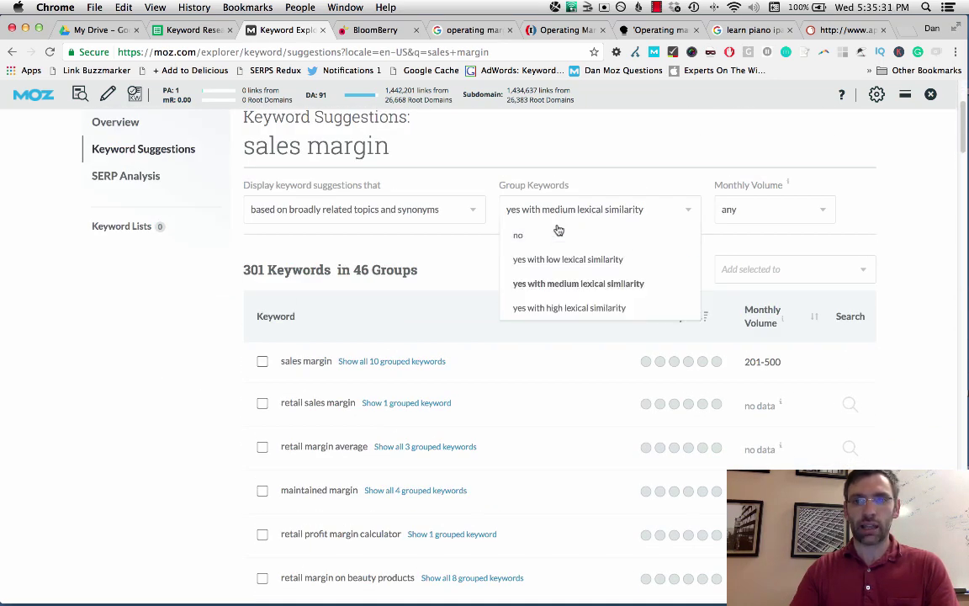
pyautogui.click(556, 307)
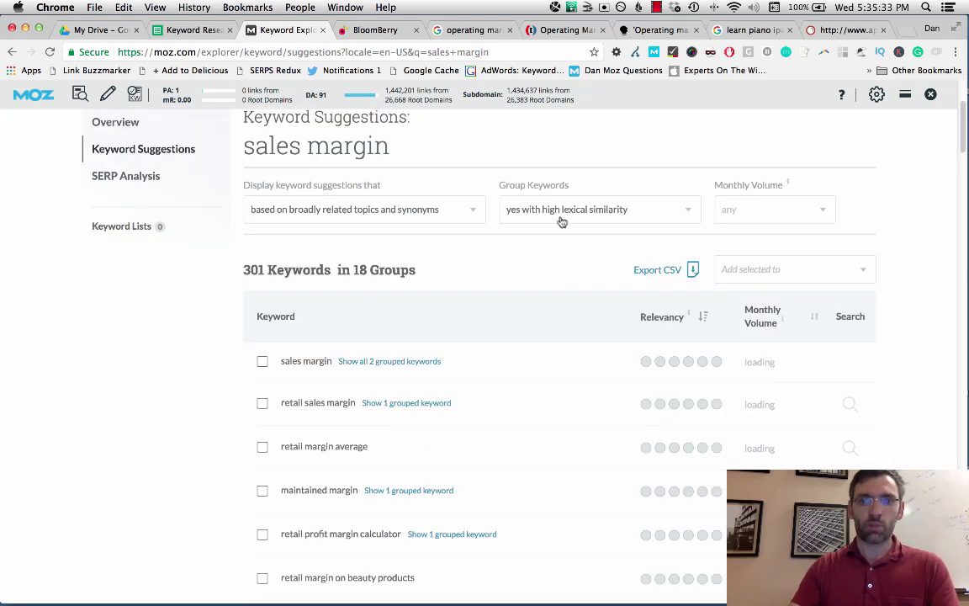
pyautogui.scroll(-5, 141, 414)
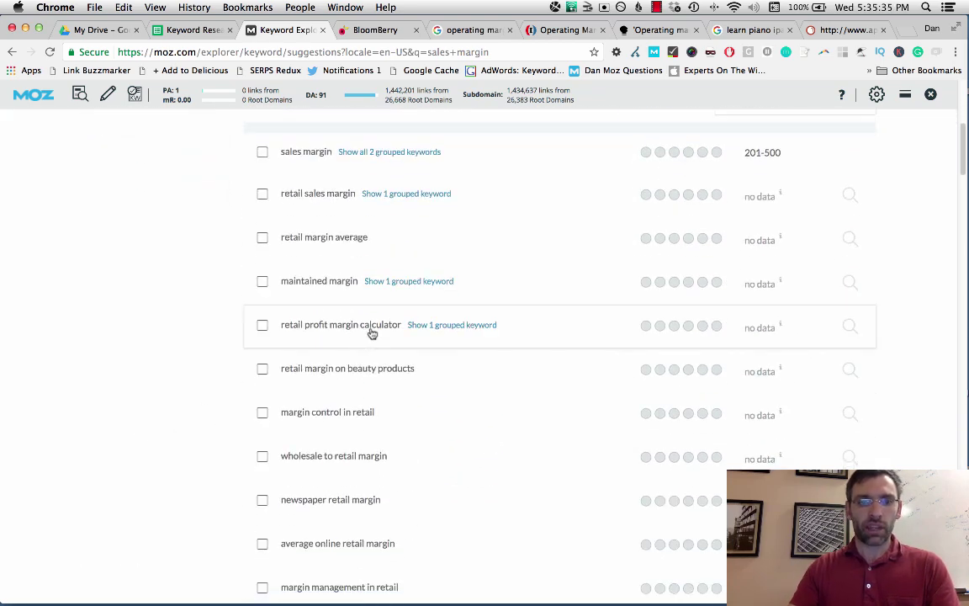
pyautogui.scroll(-4, 161, 383)
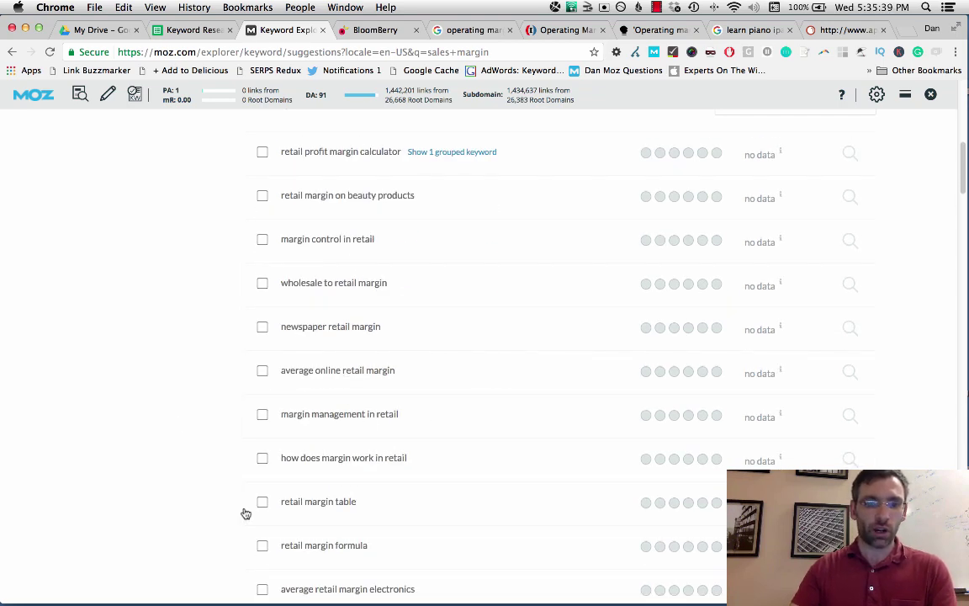
pyautogui.scroll(-6, 197, 446)
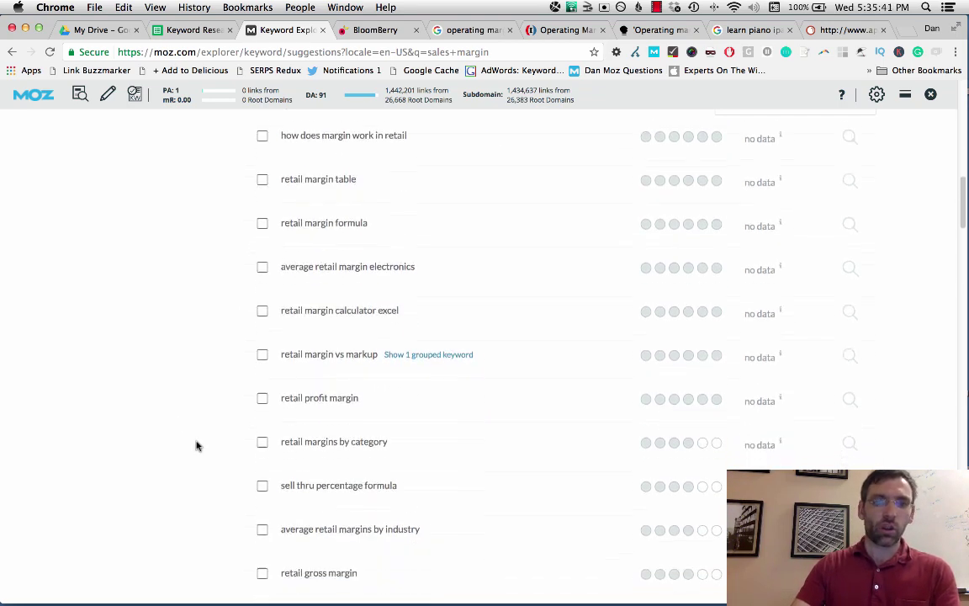
pyautogui.scroll(20, 196, 446)
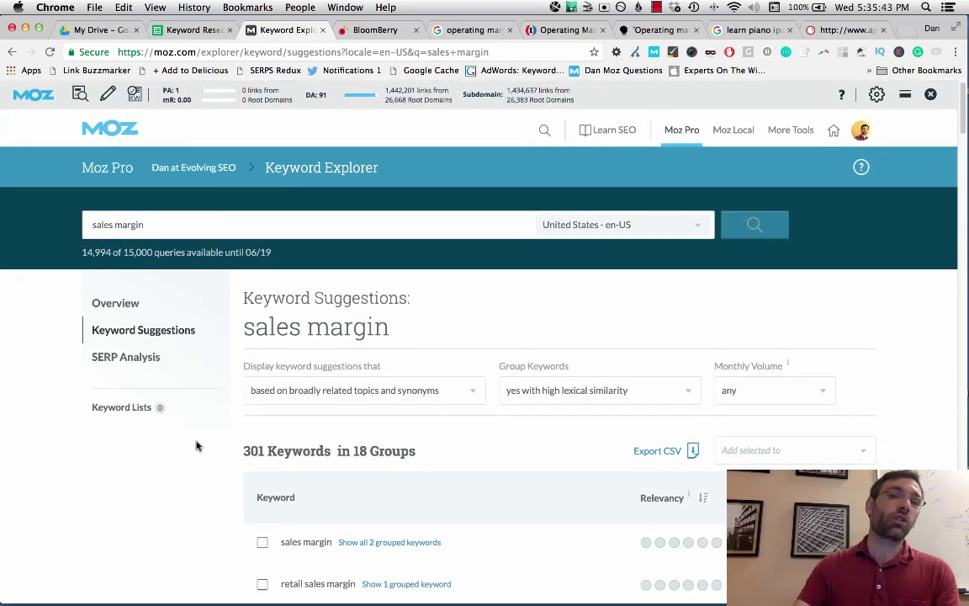
# Select the piano keywords A2–A10 and sales keywords A13–A17 on Seed Topics.
pyautogui.hotkey('ctrl', 'shift', 'Tab')
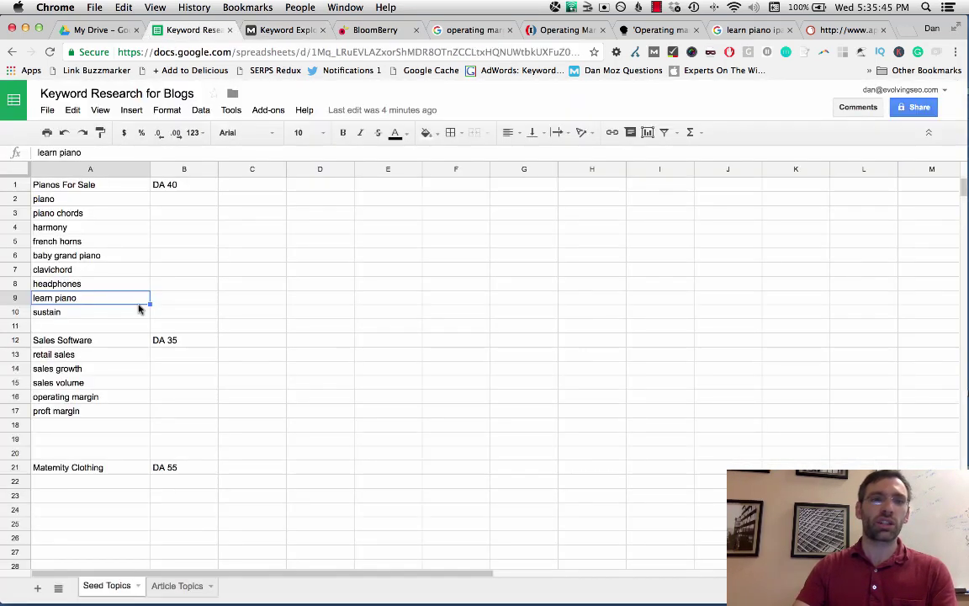
pyautogui.moveTo(67, 198); pyautogui.dragTo(67, 301)
pyautogui.click(65, 313)
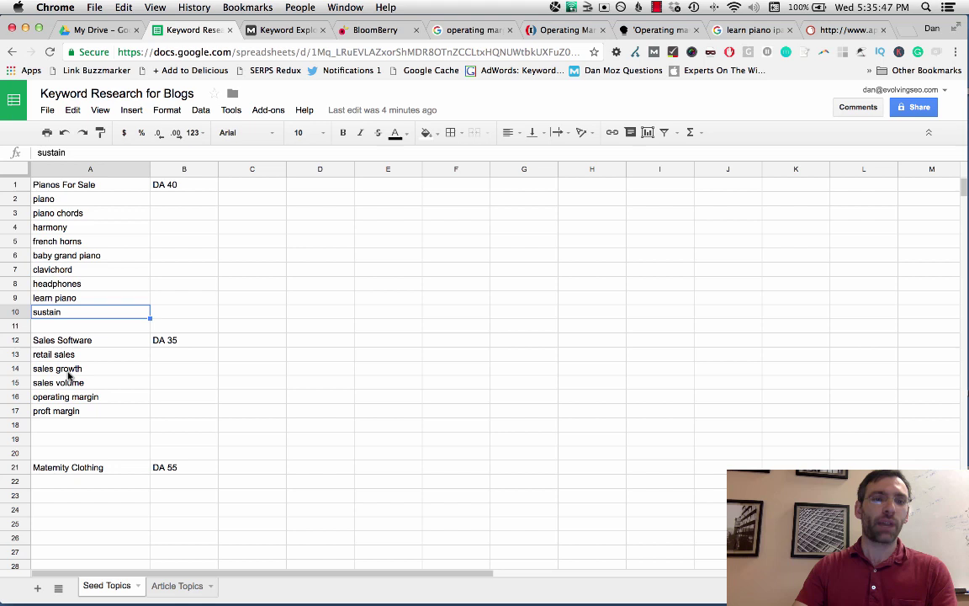
pyautogui.click(71, 362)
pyautogui.moveTo(71, 370); pyautogui.dragTo(65, 408)
pyautogui.click(65, 409)
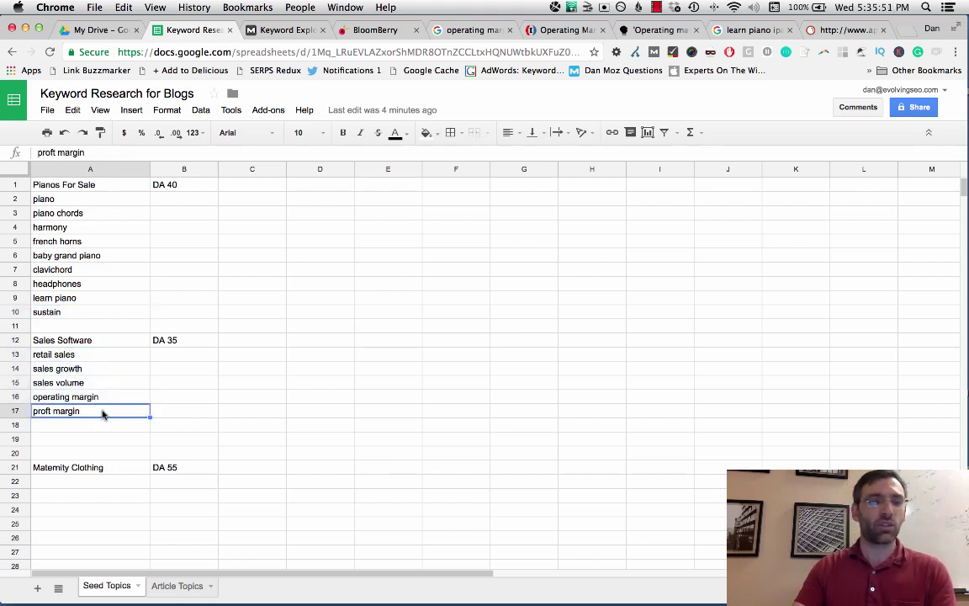
pyautogui.moveTo(76, 199); pyautogui.dragTo(93, 319)
pyautogui.click(94, 316)
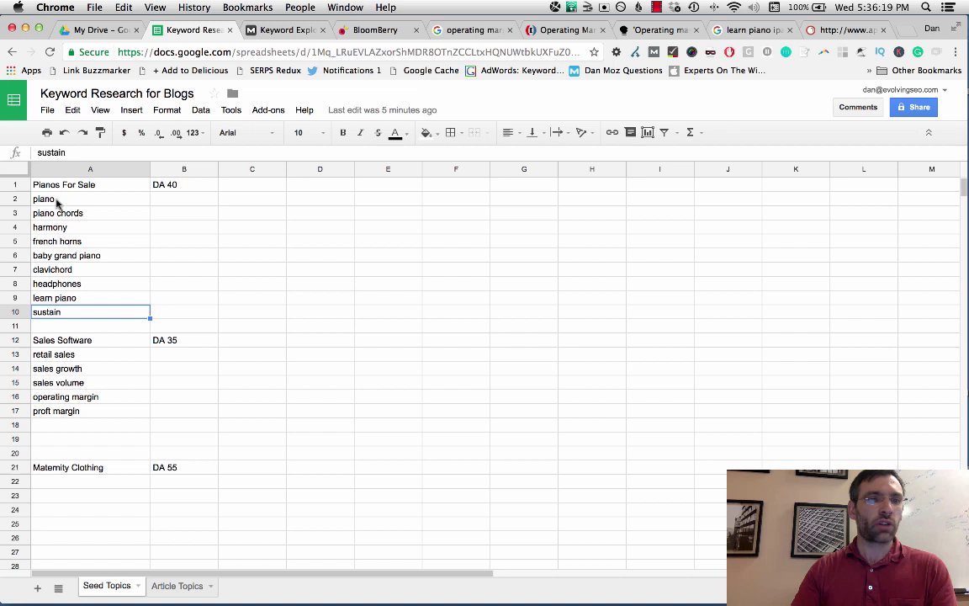
# Re-check the piano and sales ranges, then the Sales Software and Maternity Clothing headings.
pyautogui.moveTo(52, 199); pyautogui.dragTo(56, 316)
pyautogui.click(57, 313)
pyautogui.moveTo(55, 354); pyautogui.dragTo(54, 411)
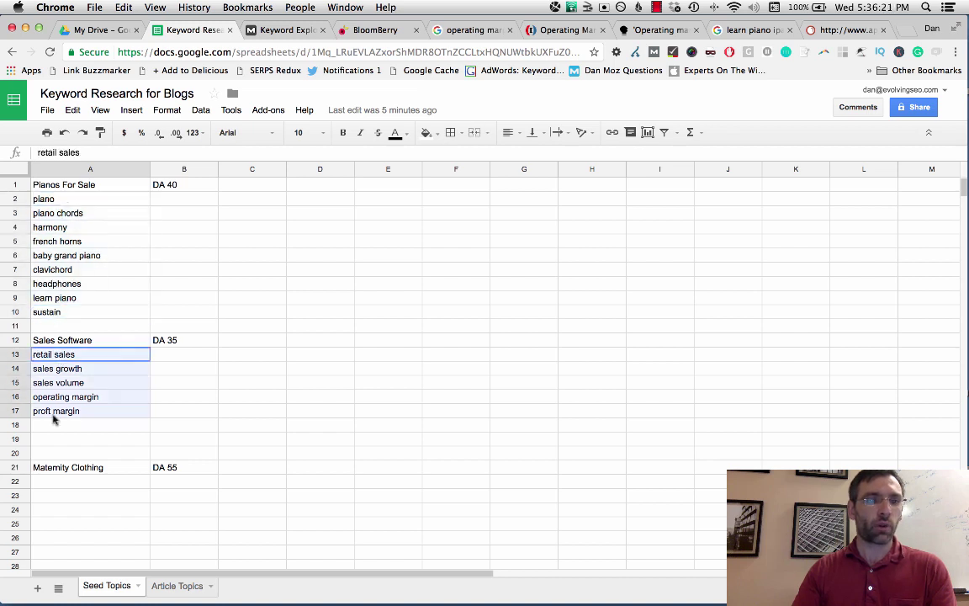
pyautogui.click(71, 338)
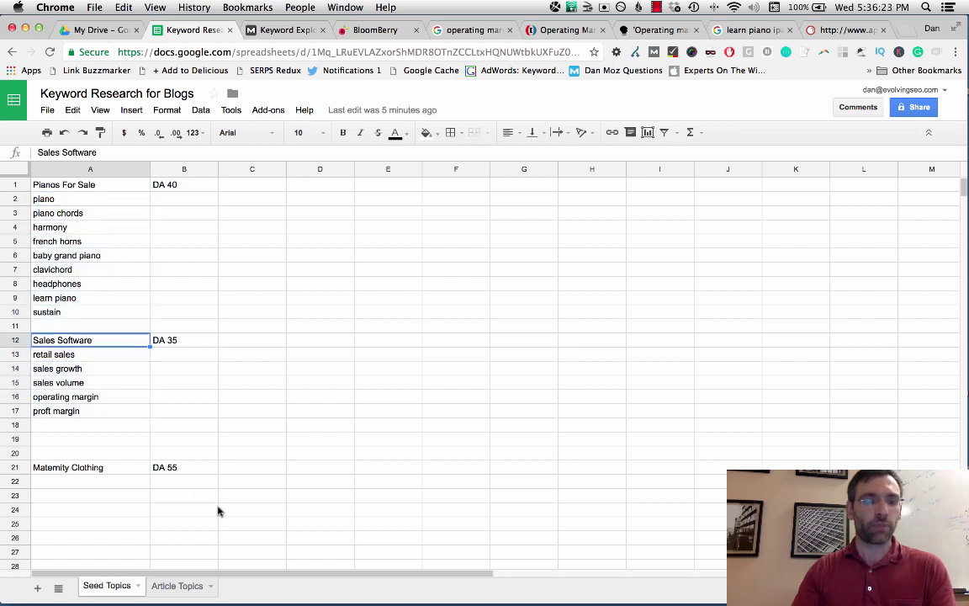
pyautogui.click(88, 469)
# Replace the Keyword Explorer query with 'women fashion' and run the search.
pyautogui.press('super+4')
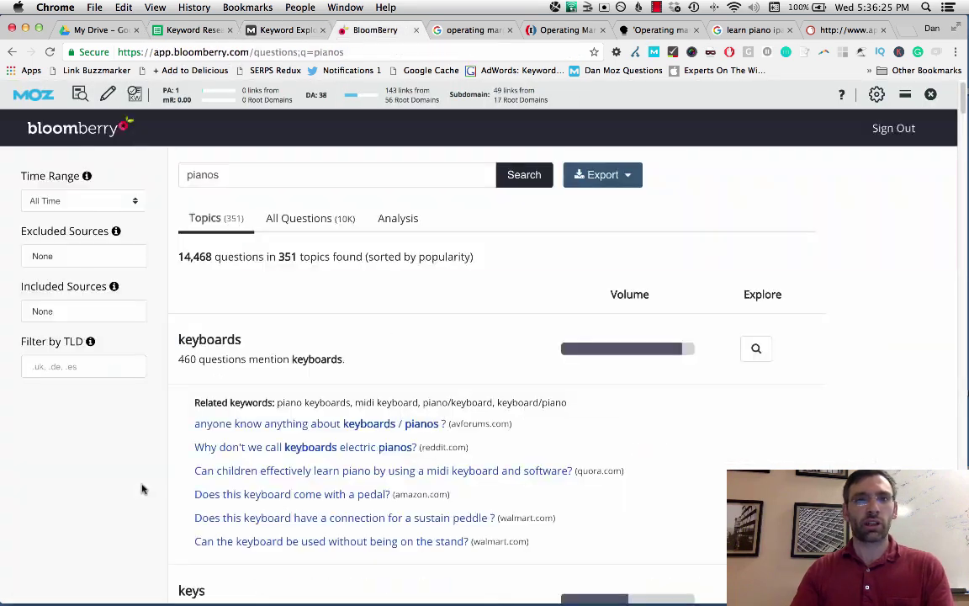
pyautogui.press('super+3')
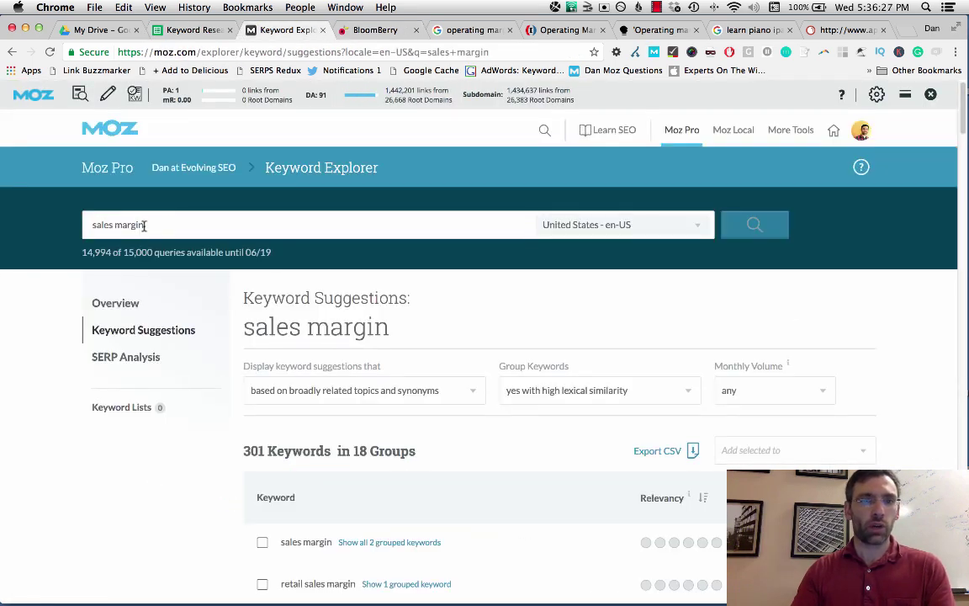
pyautogui.moveTo(145, 226); pyautogui.dragTo(67, 225)
pyautogui.write('w')
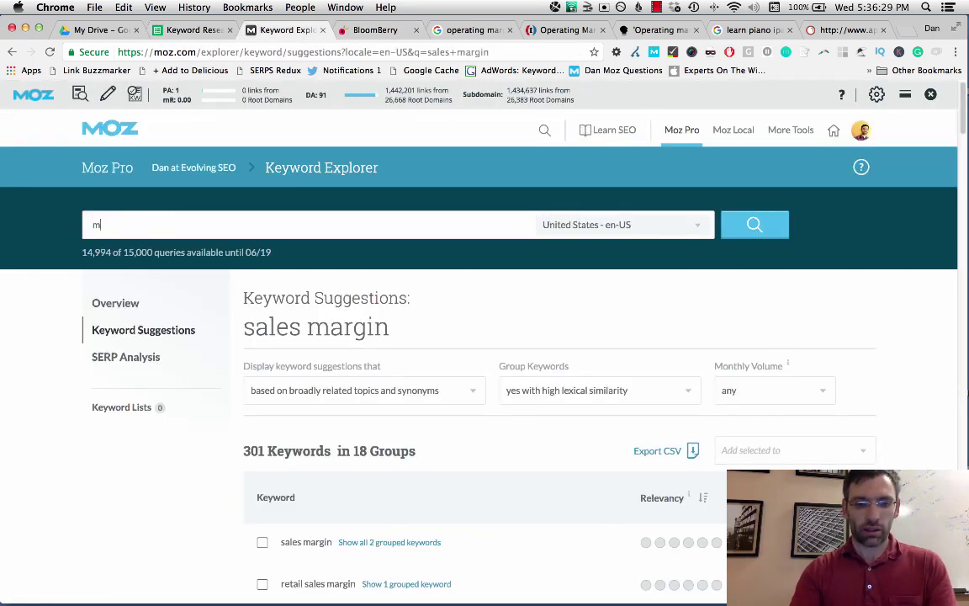
pyautogui.press('BackSpace')
pyautogui.write('women')
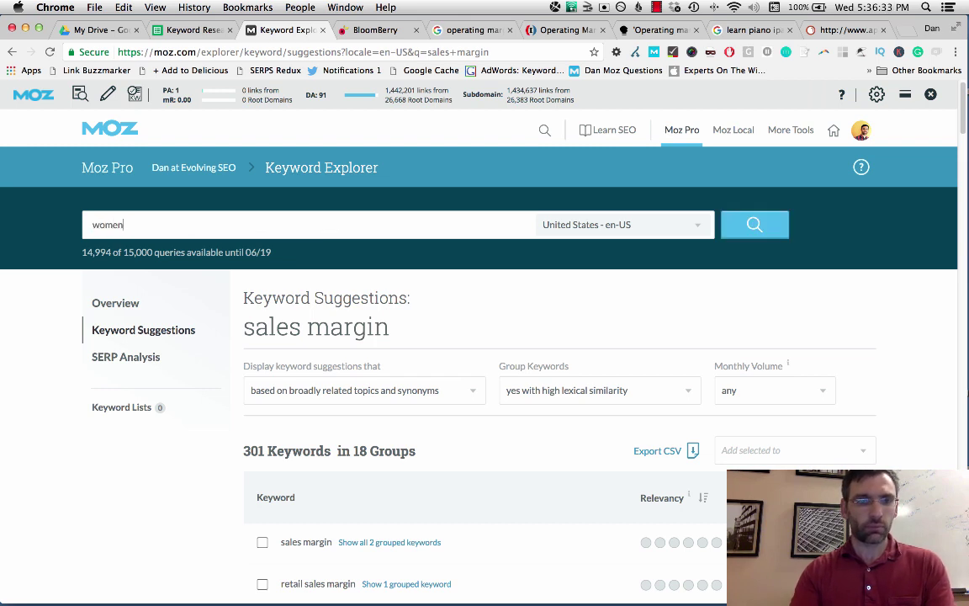
pyautogui.write(' fashion')
pyautogui.press('Return')
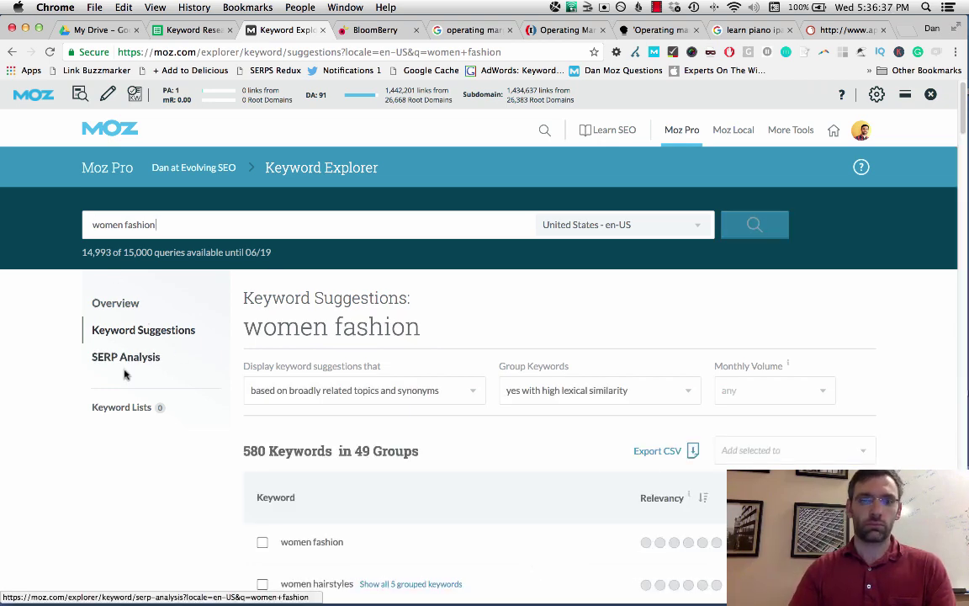
# Group the women fashion suggestions by medium lexical similarity.
pyautogui.scroll(-4, 126, 370)
pyautogui.scroll(3, 515, 202)
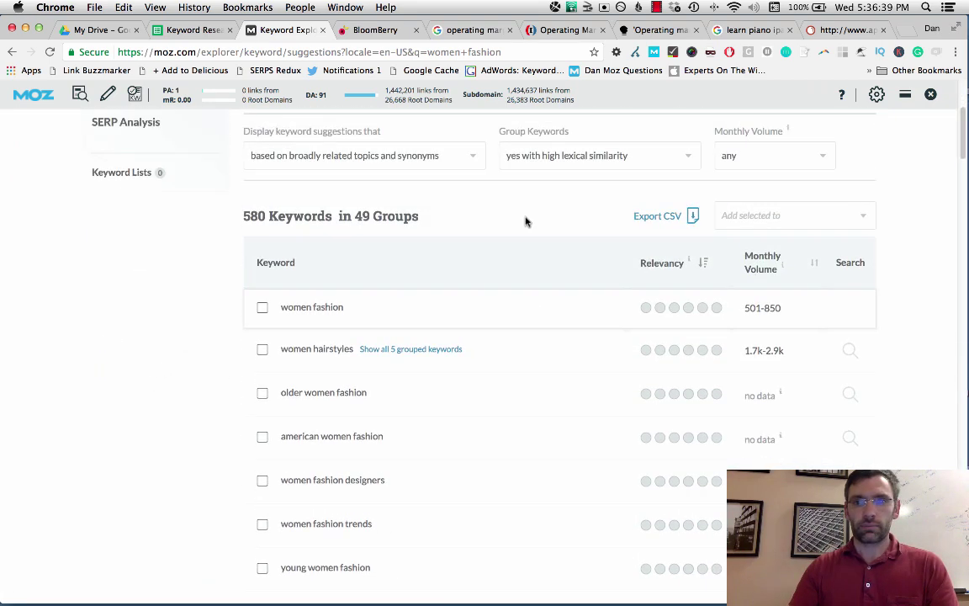
pyautogui.click(595, 175)
pyautogui.click(538, 245)
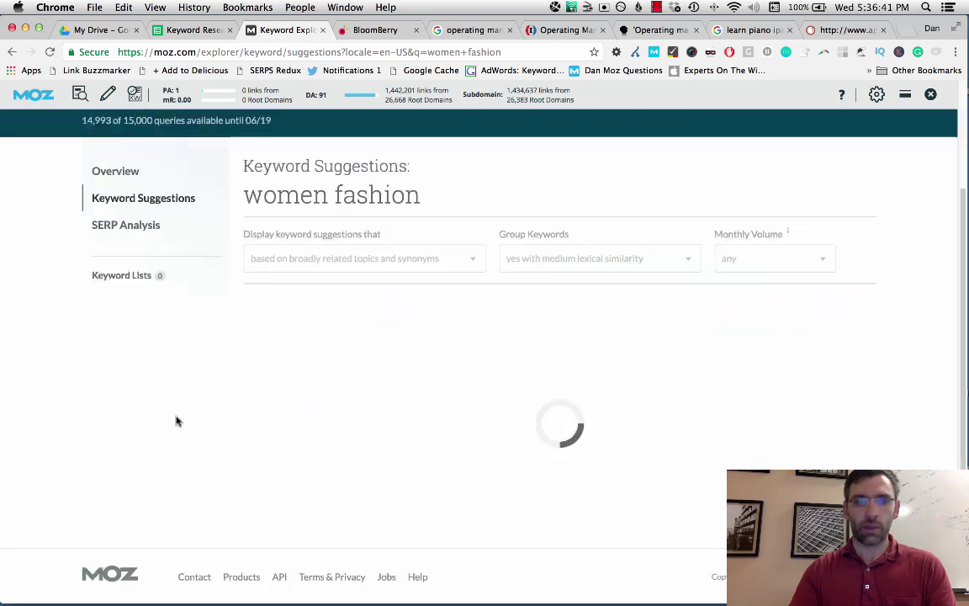
pyautogui.scroll(-2, 227, 417)
pyautogui.scroll(-1, 225, 418)
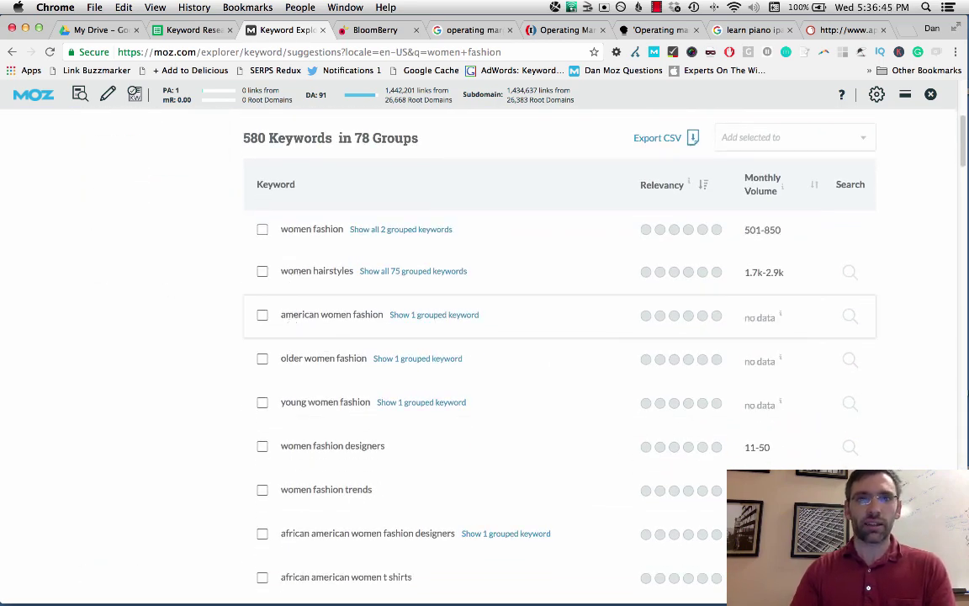
# Enter 'hairstyles' in cell A22 under Maternity Clothing.
pyautogui.hotkey('ctrl', 'shift', 'Tab')
pyautogui.click(109, 483)
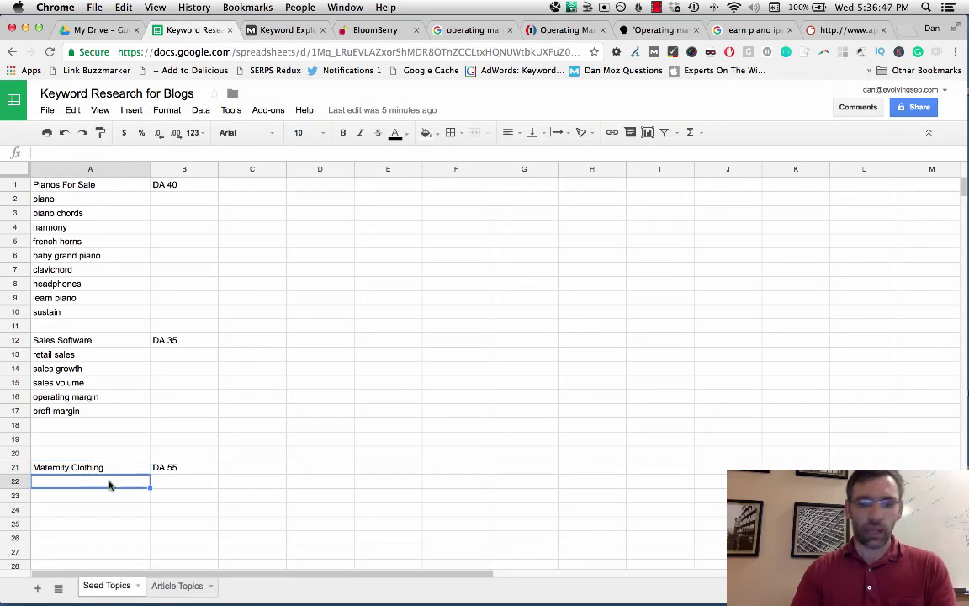
pyautogui.write('hairstyles')
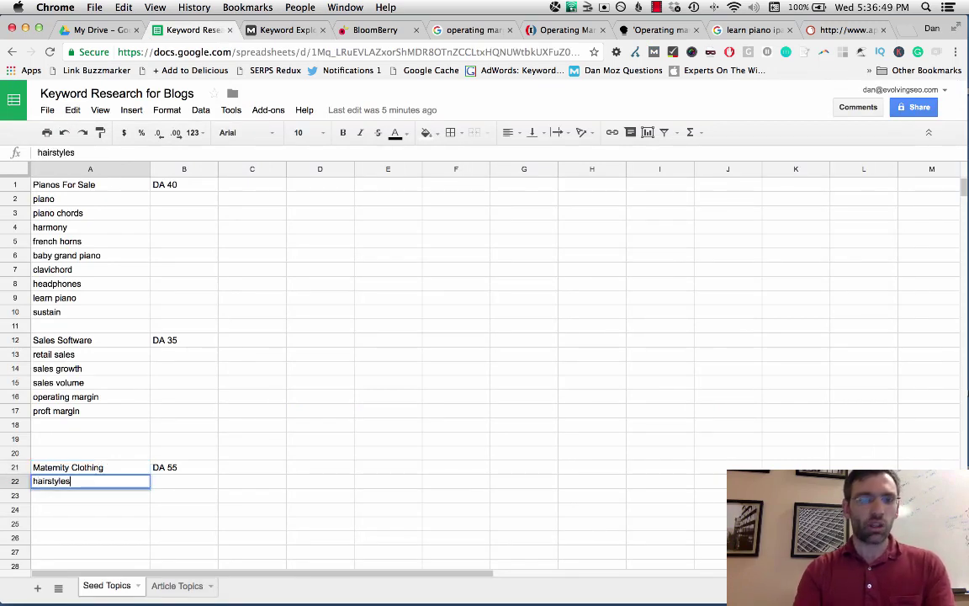
pyautogui.press('Return')
# Browse more women fashion suggestions and add 'betsey johnson' in cell A23.
pyautogui.hotkey('ctrl', 'Tab')
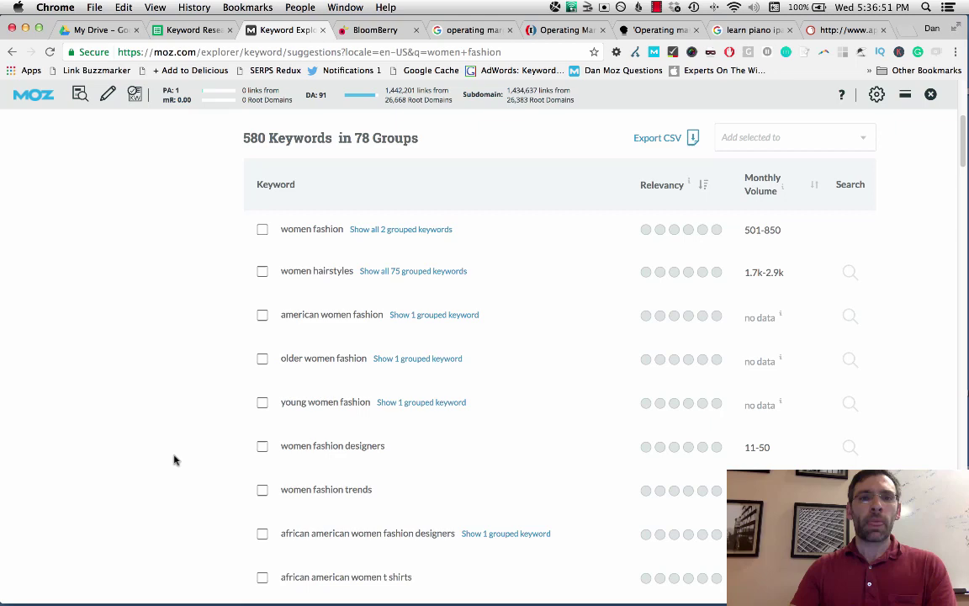
pyautogui.scroll(-5, 115, 431)
pyautogui.scroll(-5, 161, 407)
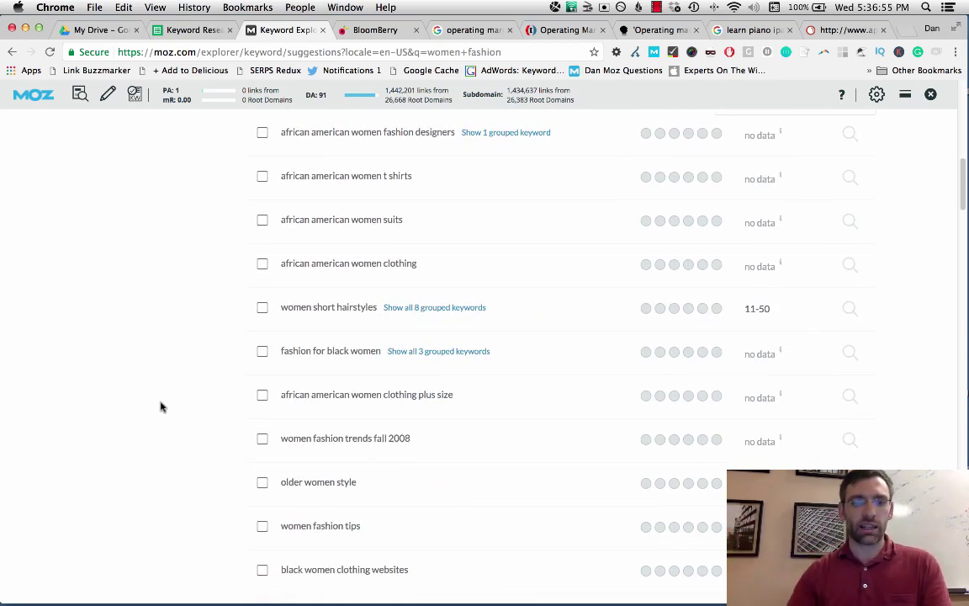
pyautogui.scroll(-4, 161, 407)
pyautogui.scroll(-7, 162, 407)
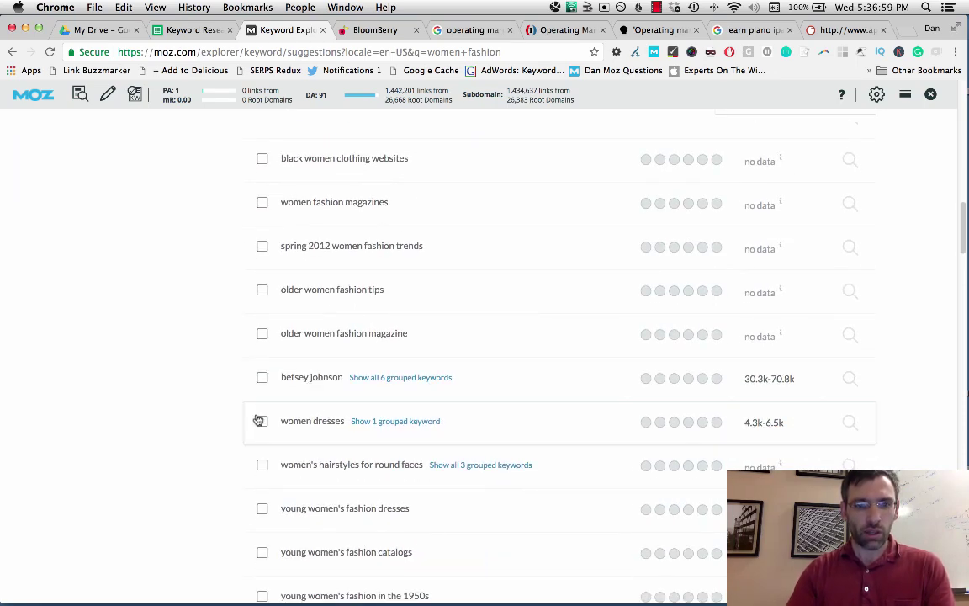
pyautogui.hotkey('ctrl', 'shift', 'Tab')
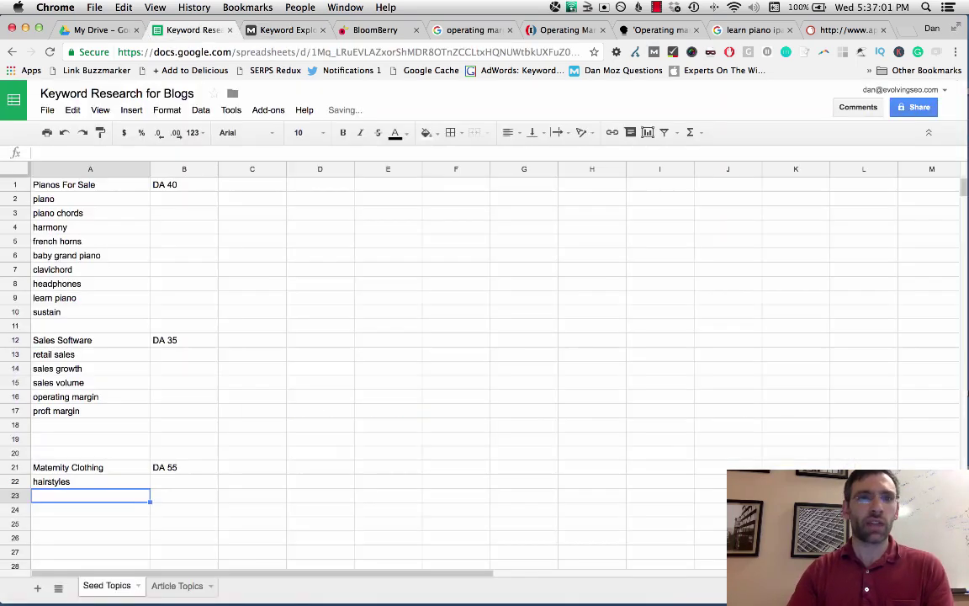
pyautogui.write('betsey ')
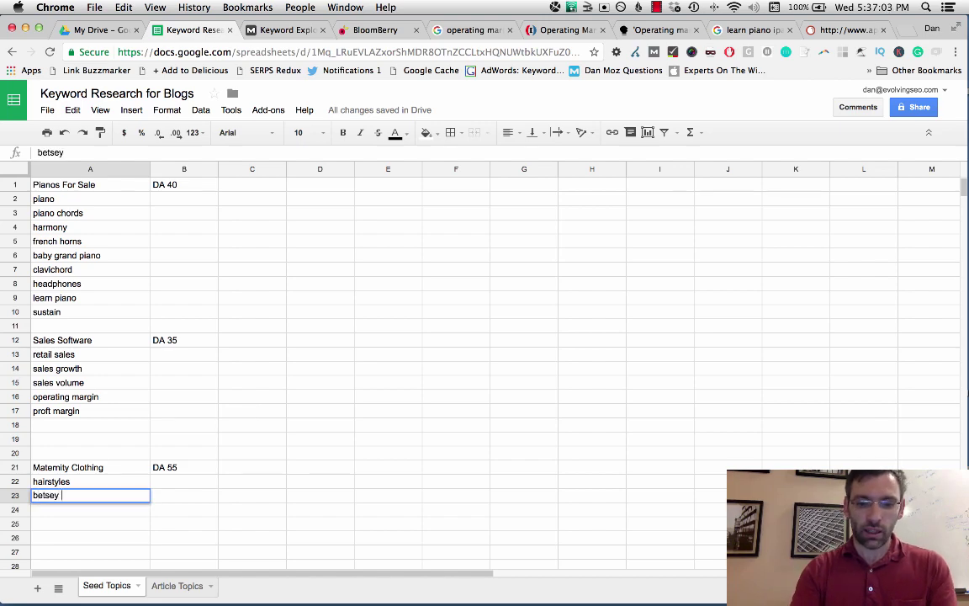
pyautogui.write('johnson')
pyautogui.hotkey('ctrl', 'Tab')
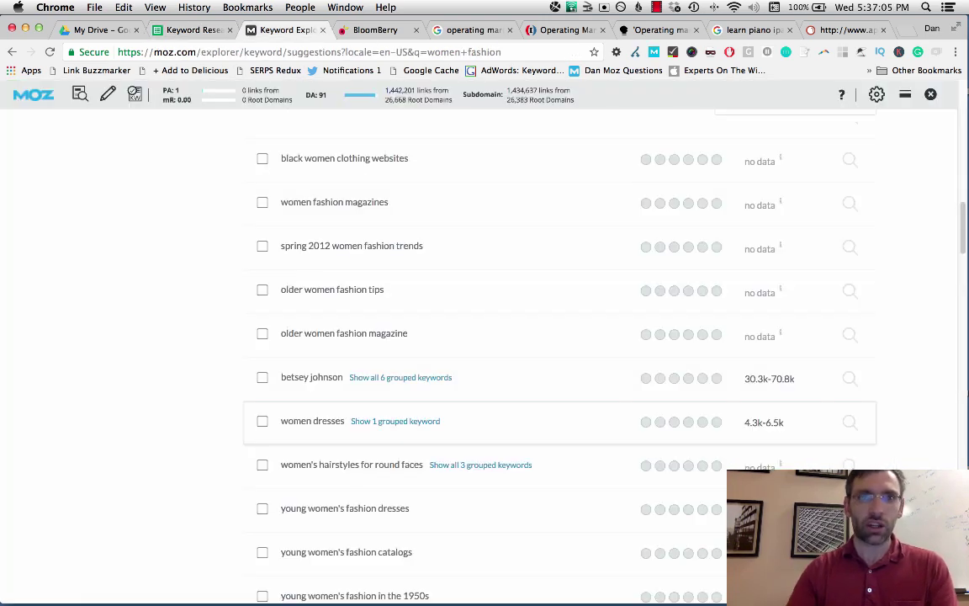
pyautogui.scroll(-3, 196, 439)
pyautogui.scroll(-5, 196, 439)
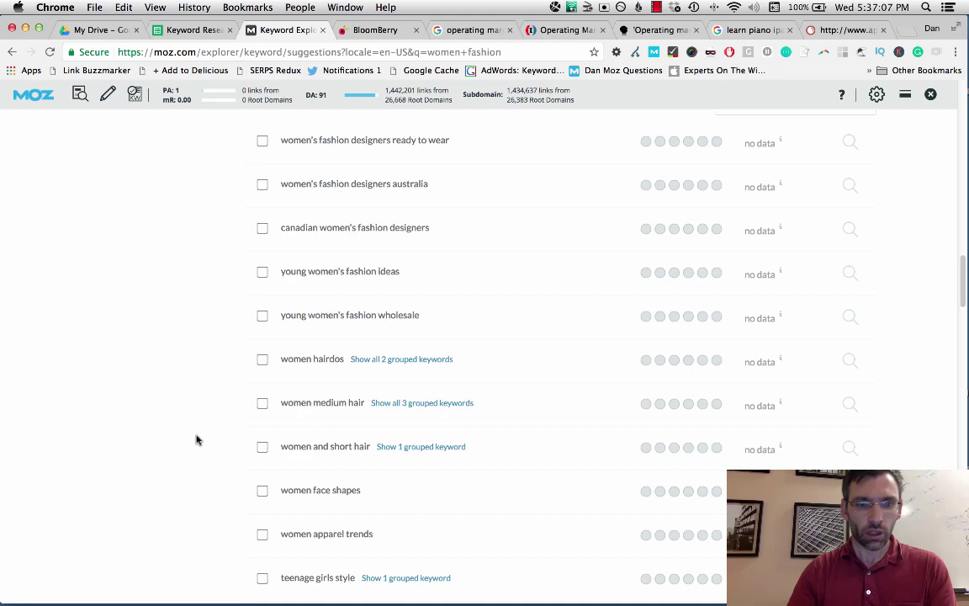
pyautogui.scroll(-2, 196, 439)
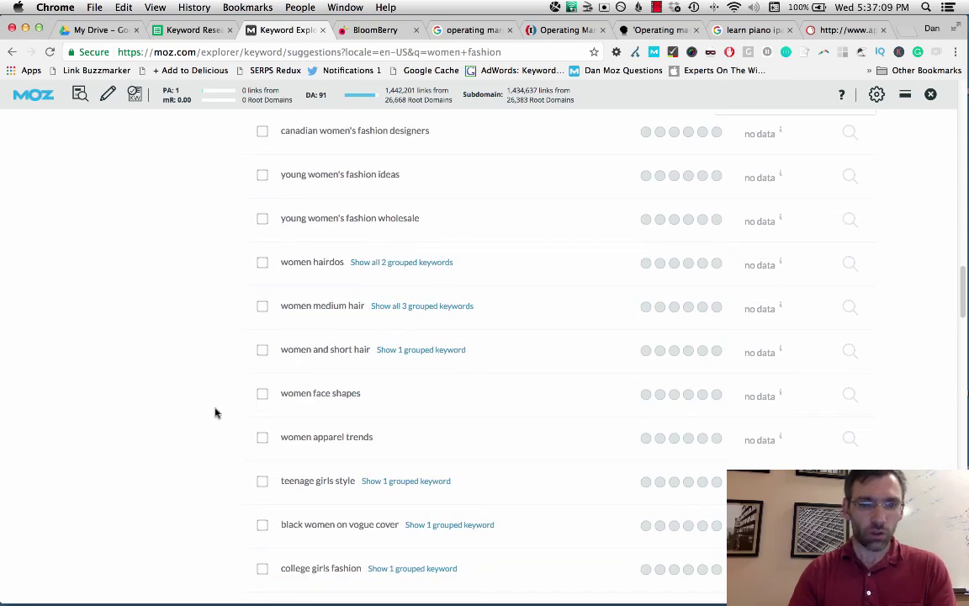
pyautogui.scroll(-6, 213, 376)
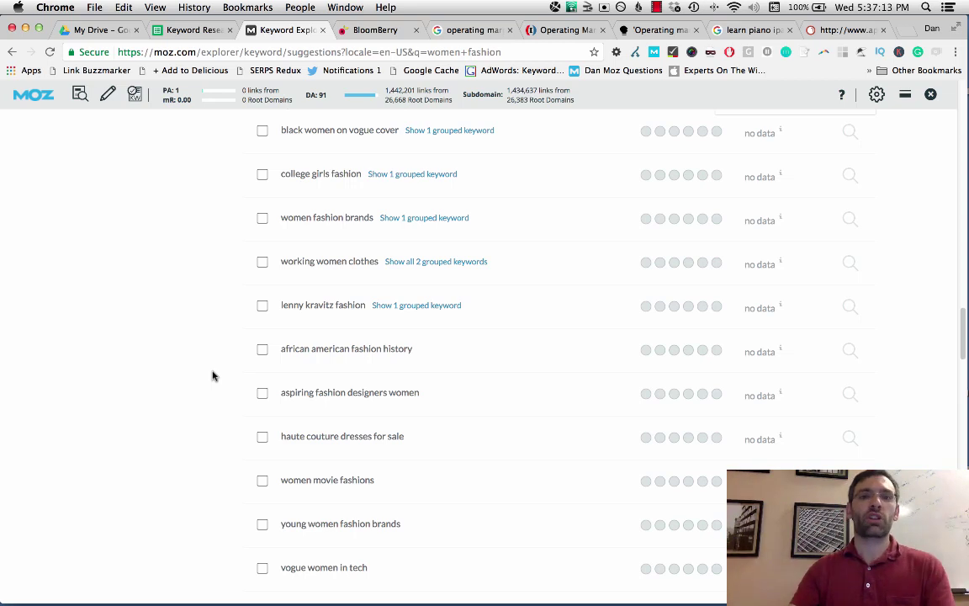
pyautogui.hotkey('ctrl', 'Tab')
# Search Bloomberry for 'hairstyles' questions and scroll the results.
pyautogui.doubleClick(214, 178)
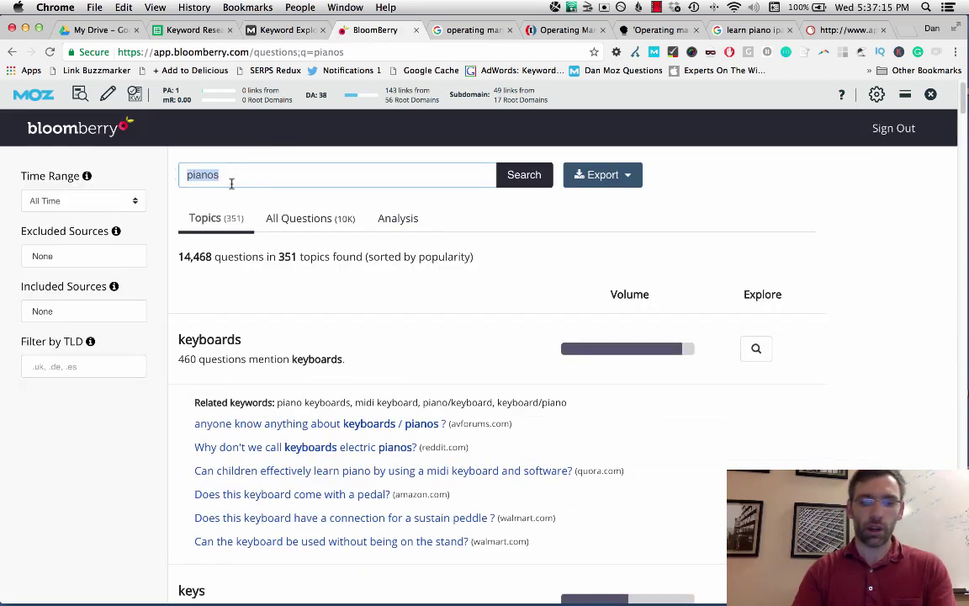
pyautogui.write('wo')
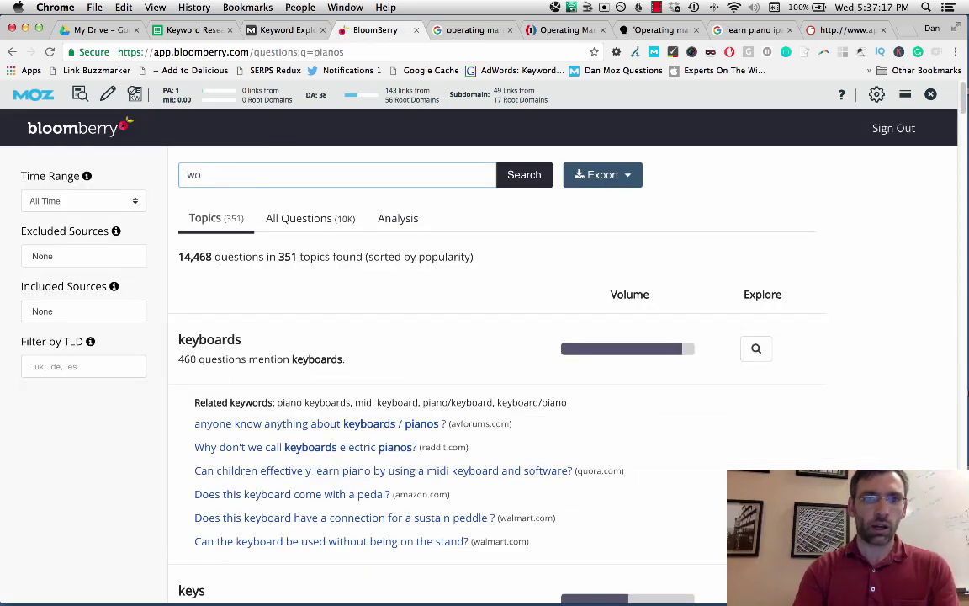
pyautogui.press('BackSpace')
pyautogui.press('BackSpace')
pyautogui.write('hairsty')
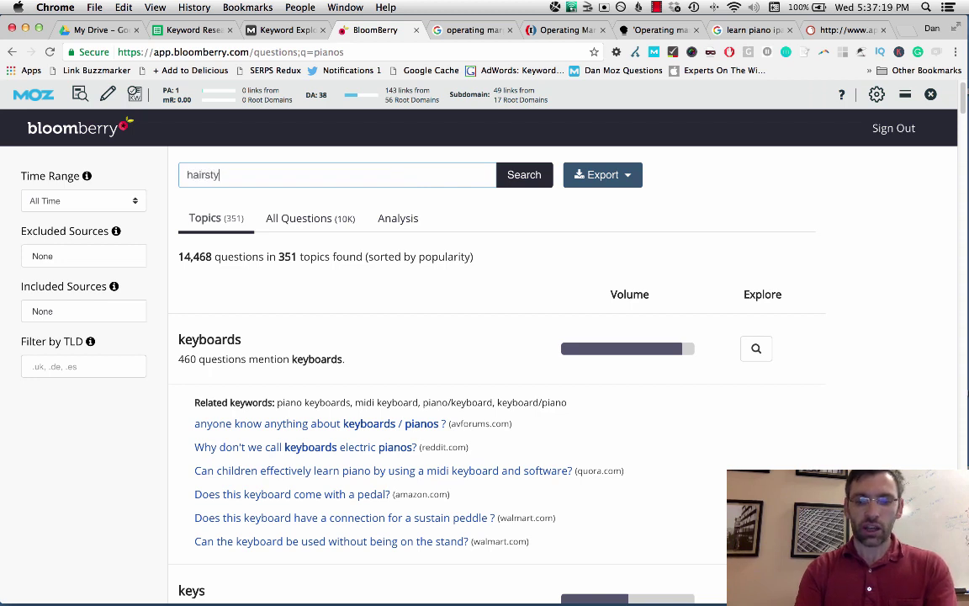
pyautogui.write('les')
pyautogui.press('Return')
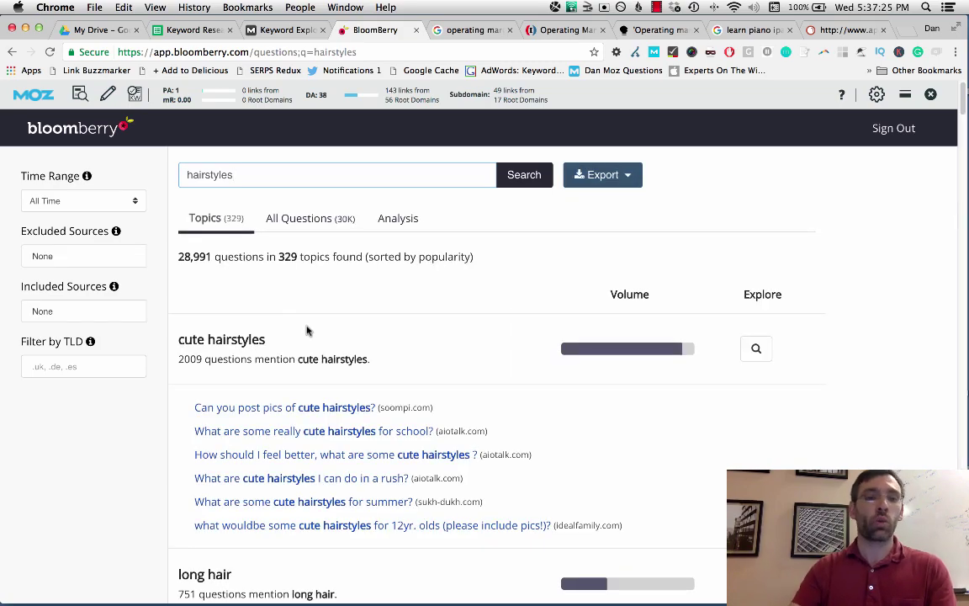
pyautogui.scroll(-5, 306, 331)
pyautogui.scroll(3, 306, 330)
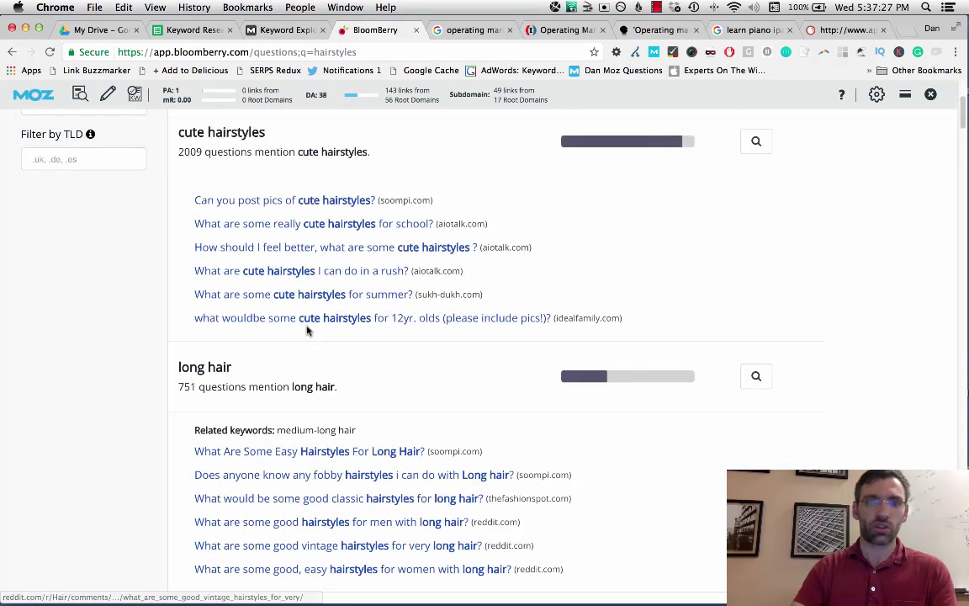
pyautogui.scroll(-5, 309, 209)
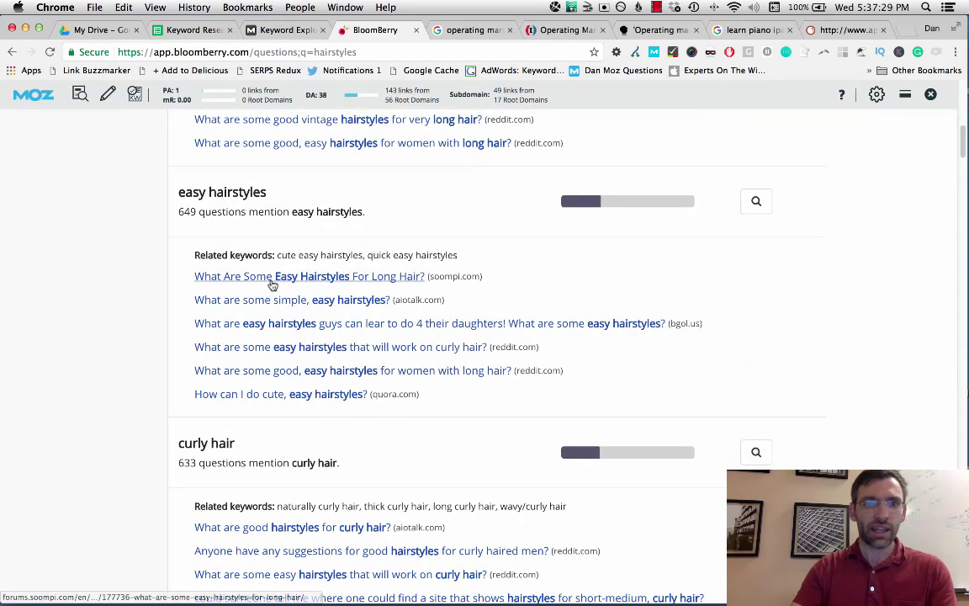
pyautogui.scroll(-10, 273, 286)
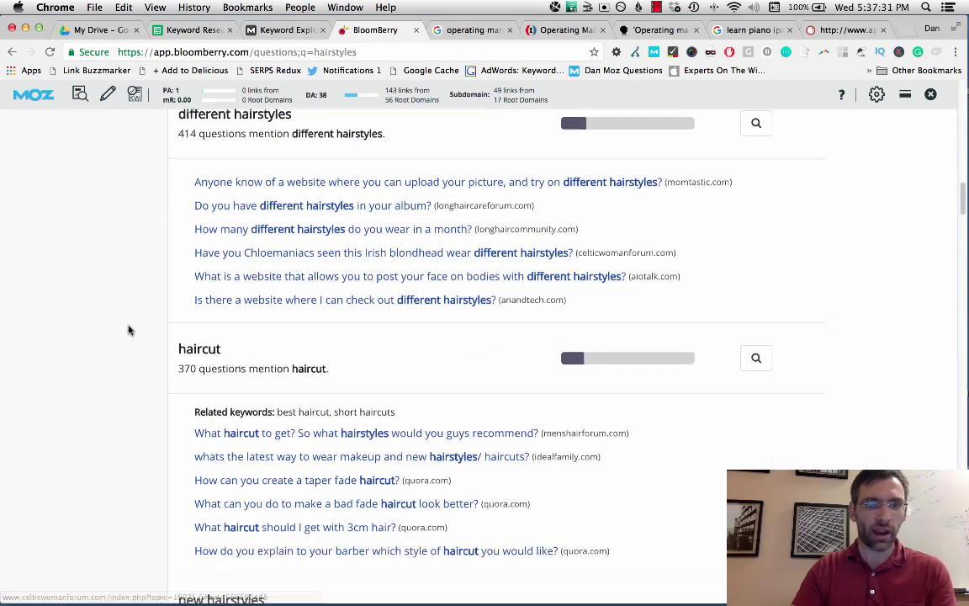
pyautogui.scroll(-4, 131, 332)
# Enter 'curly hair' in cell A24 of the seed list.
pyautogui.hotkey('ctrl', 'shift', 'Tab')
pyautogui.hotkey('ctrl', 'shift', 'Tab')
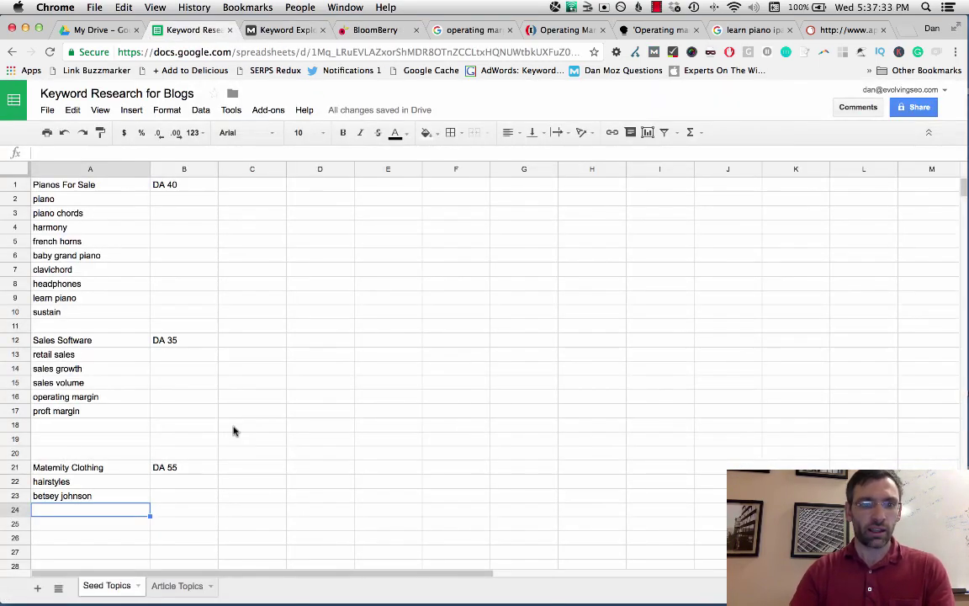
pyautogui.write('curly hai')
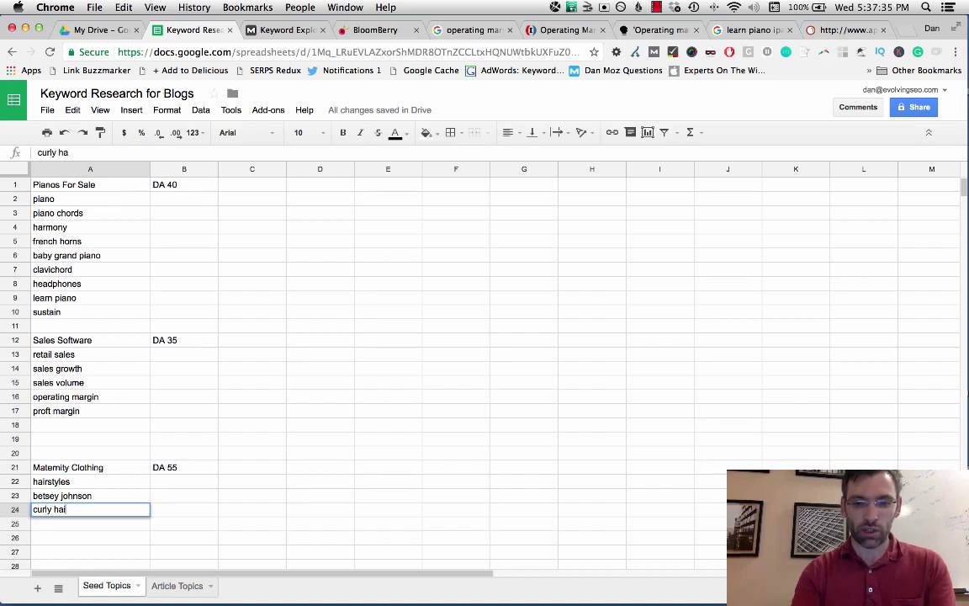
pyautogui.write('r')
pyautogui.press('Return')
pyautogui.moveTo(84, 199); pyautogui.dragTo(101, 522)
pyautogui.click(101, 518)
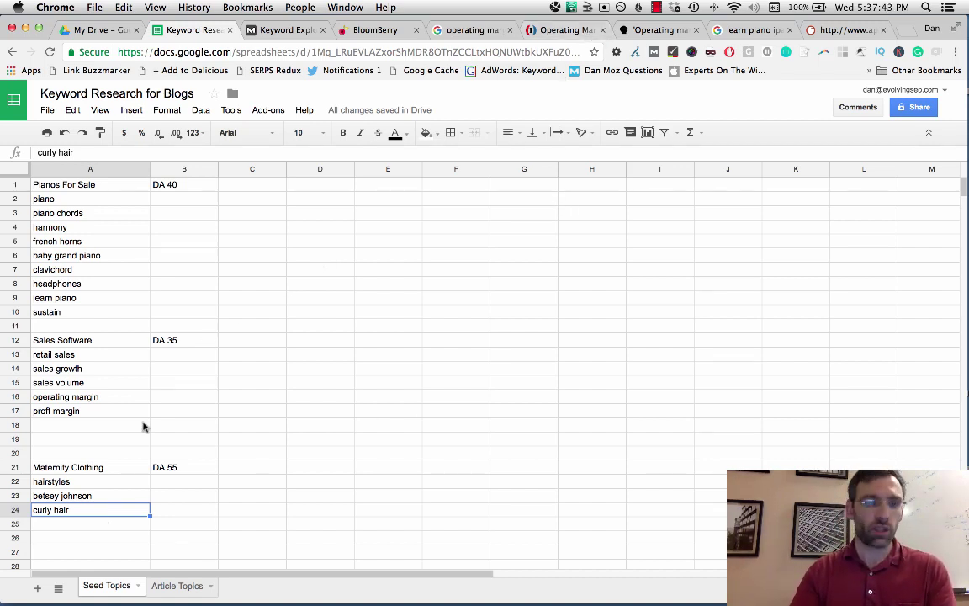
# Select the operating margin keyword in A16 and open its AnswerThePublic report.
pyautogui.click(59, 400)
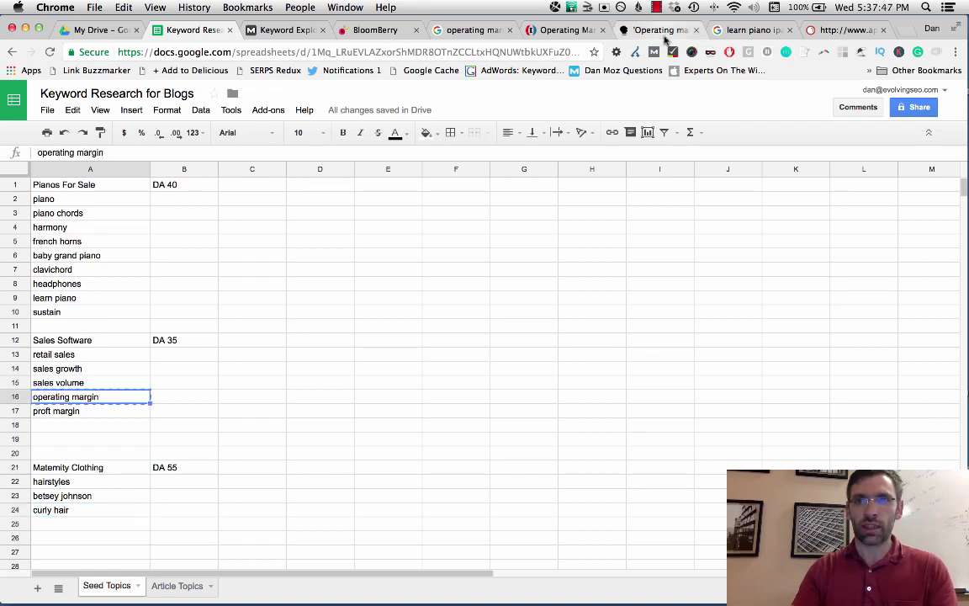
pyautogui.click(611, 34)
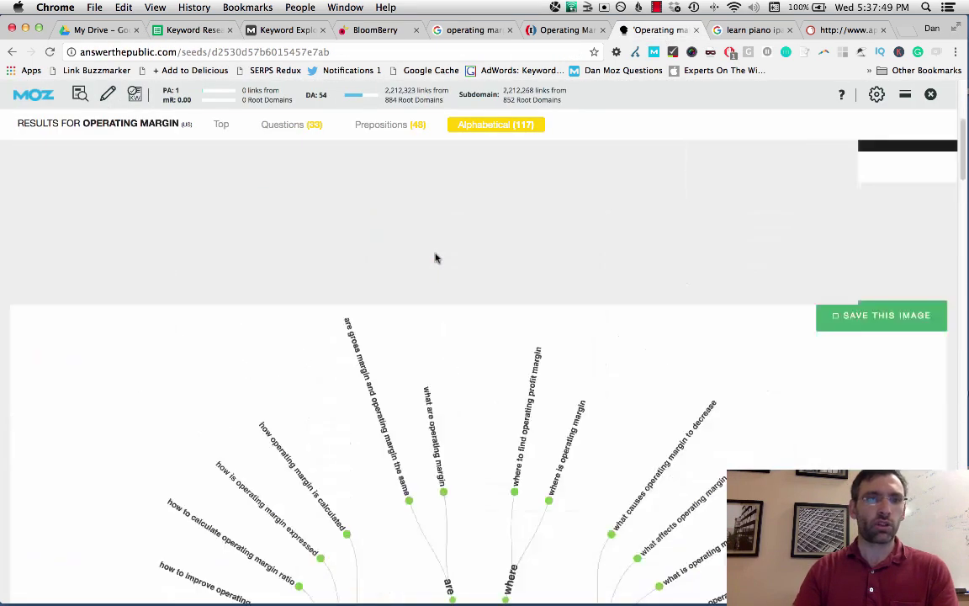
pyautogui.scroll(-1, 96, 149)
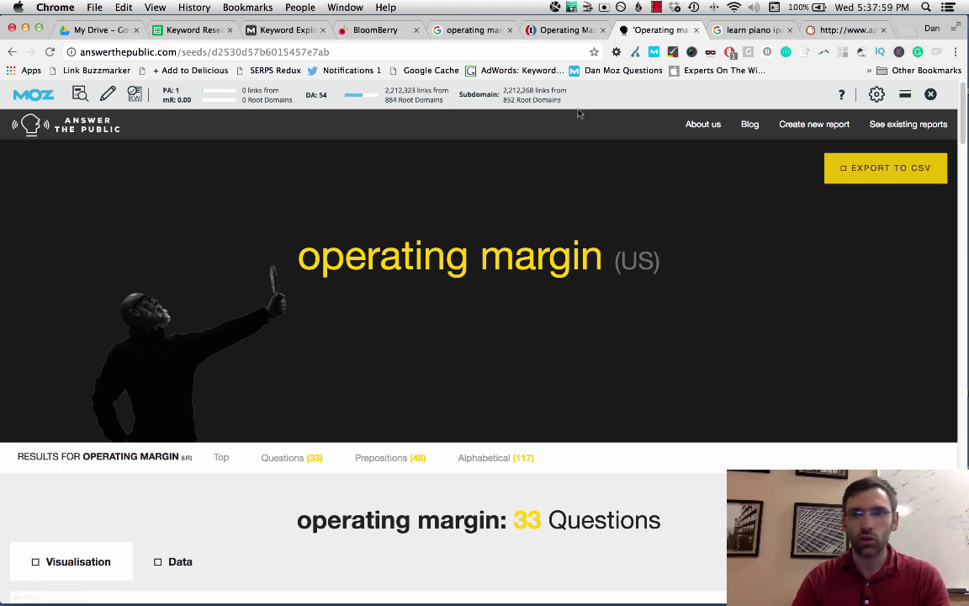
# Check the vidIQ and Keywords Everywhere panels, then close them.
pyautogui.click(880, 52)
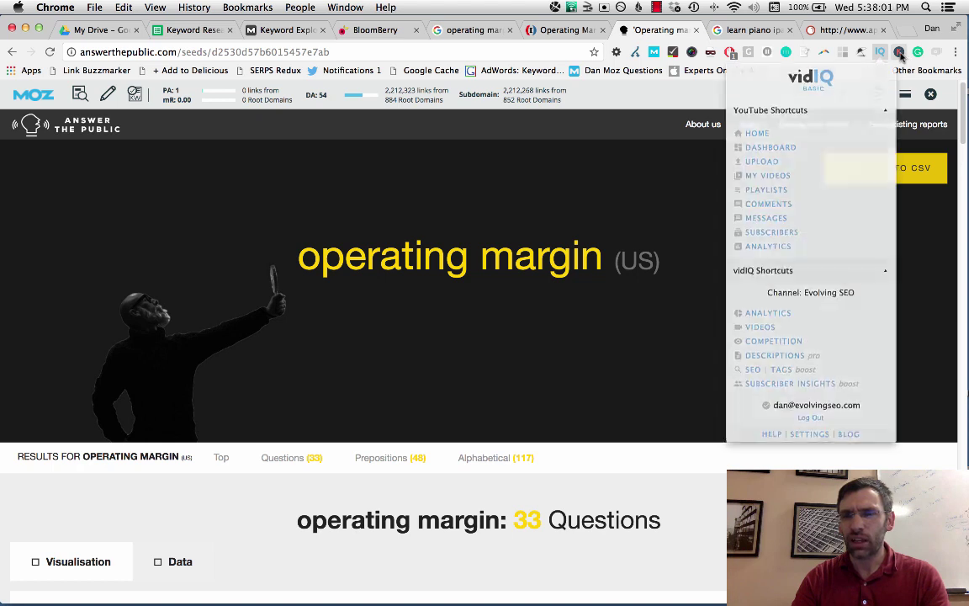
pyautogui.click(899, 53)
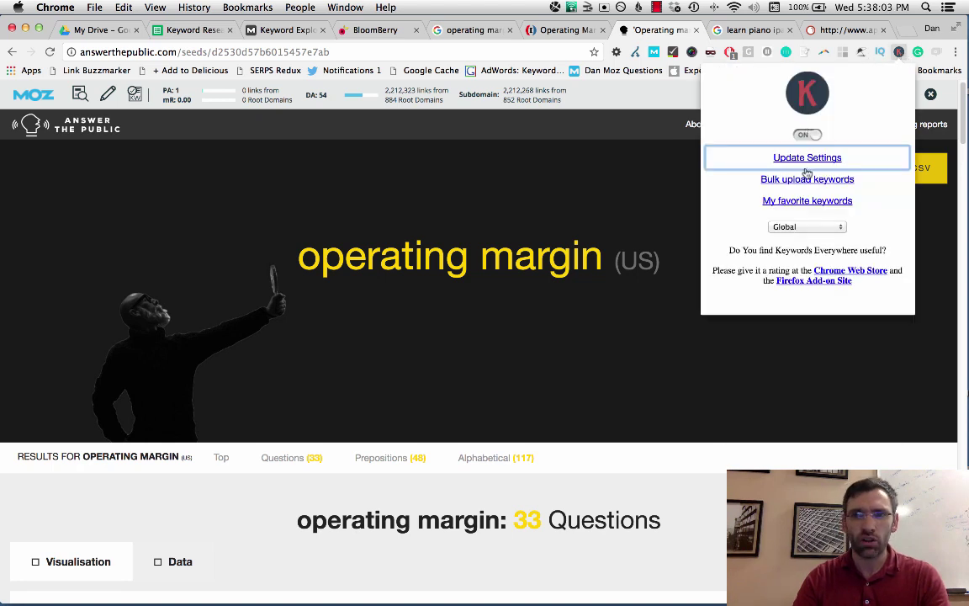
pyautogui.click(515, 335)
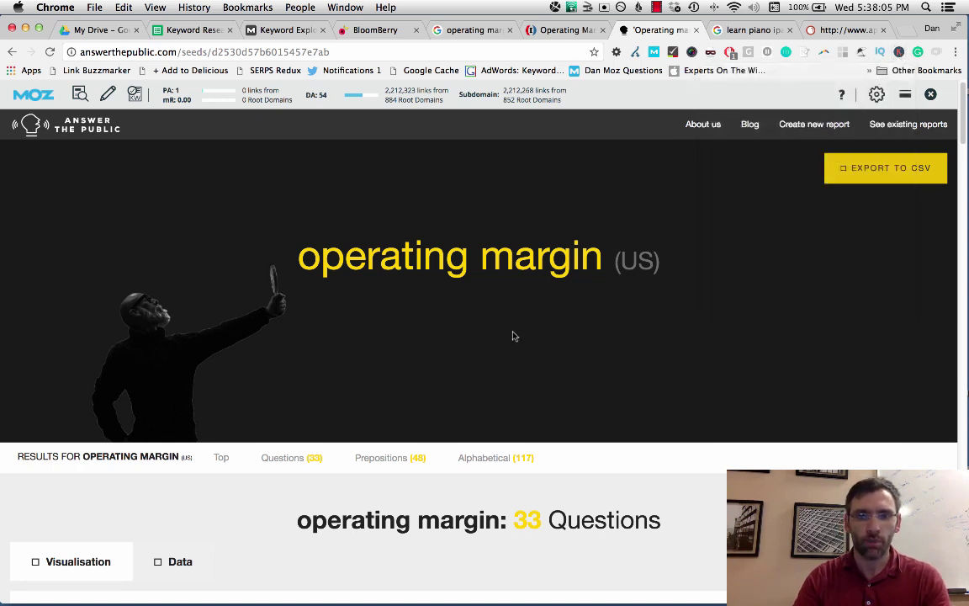
pyautogui.scroll(-5, 513, 336)
pyautogui.scroll(5, 513, 336)
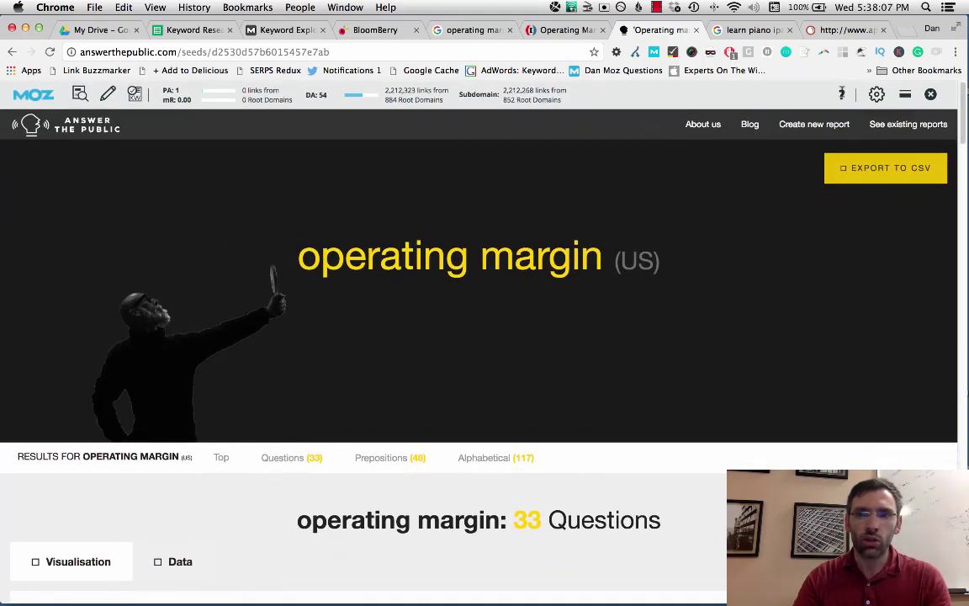
# Scroll down to the alphabetical operating margin keywords with their monthly volumes.
pyautogui.scroll(-20, 147, 227)
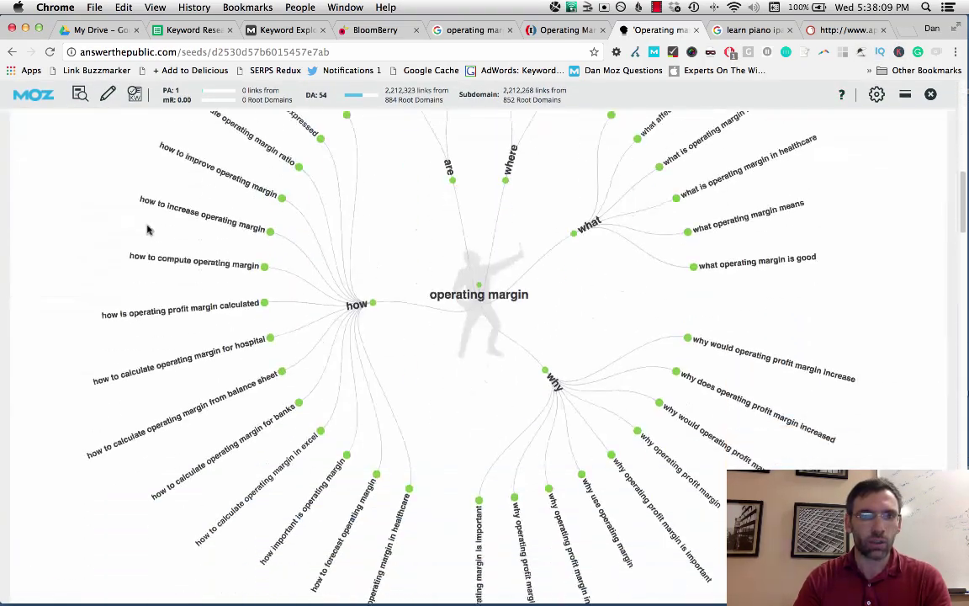
pyautogui.scroll(-5, 148, 227)
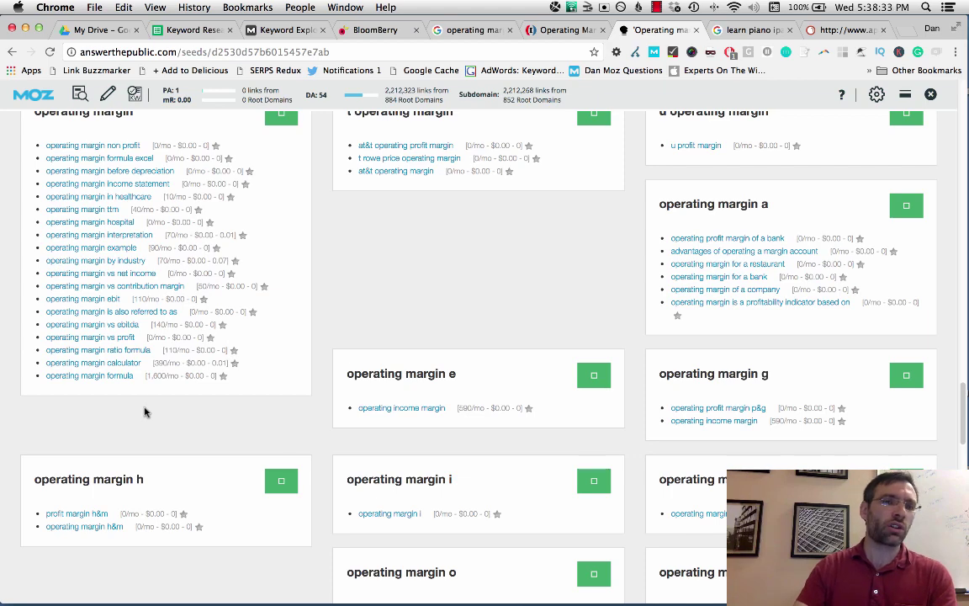
pyautogui.scroll(1, 147, 416)
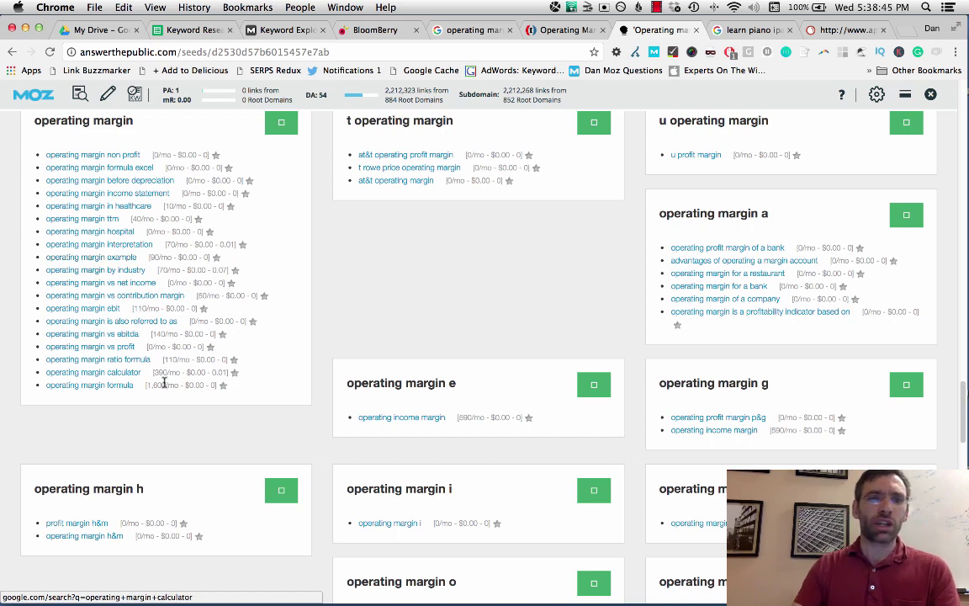
# Search Google for 'operating margin example' and scroll through the results and Moz metrics.
pyautogui.click(96, 261)
pyautogui.scroll(-1, 177, 318)
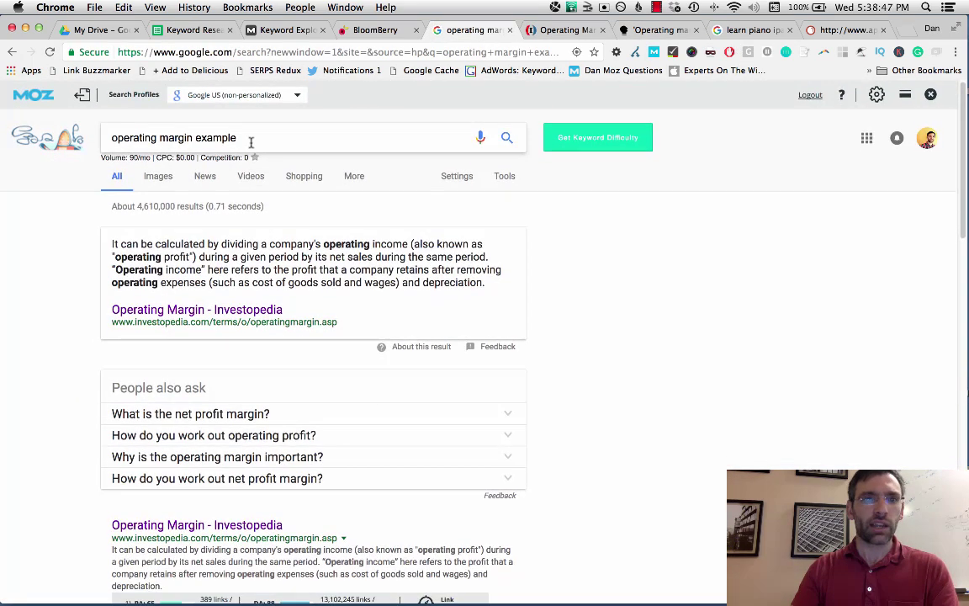
pyautogui.click(249, 153)
pyautogui.click(34, 357)
pyautogui.scroll(-3, 57, 357)
pyautogui.scroll(-5, 58, 357)
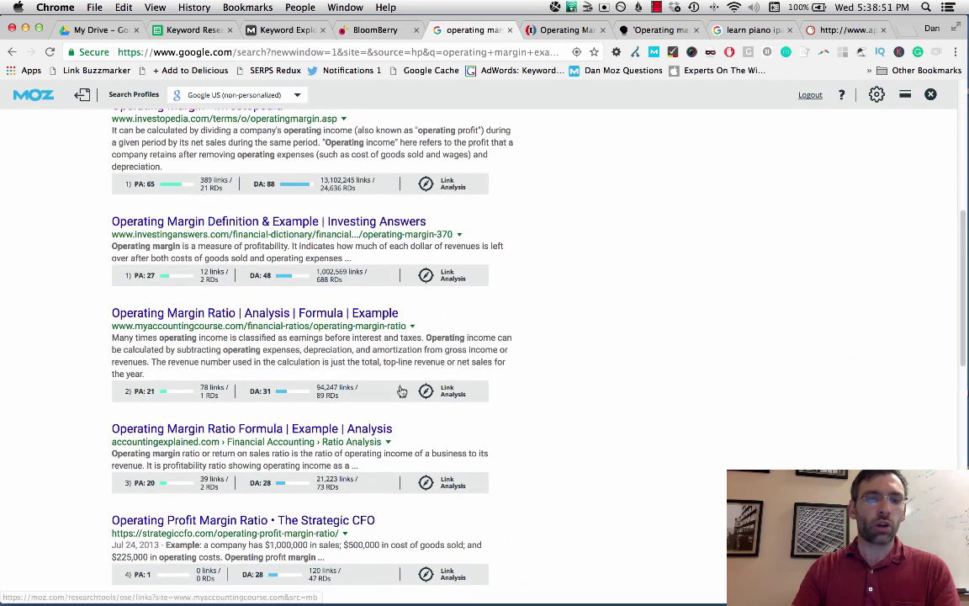
pyautogui.scroll(-4, 573, 381)
pyautogui.scroll(1, 573, 381)
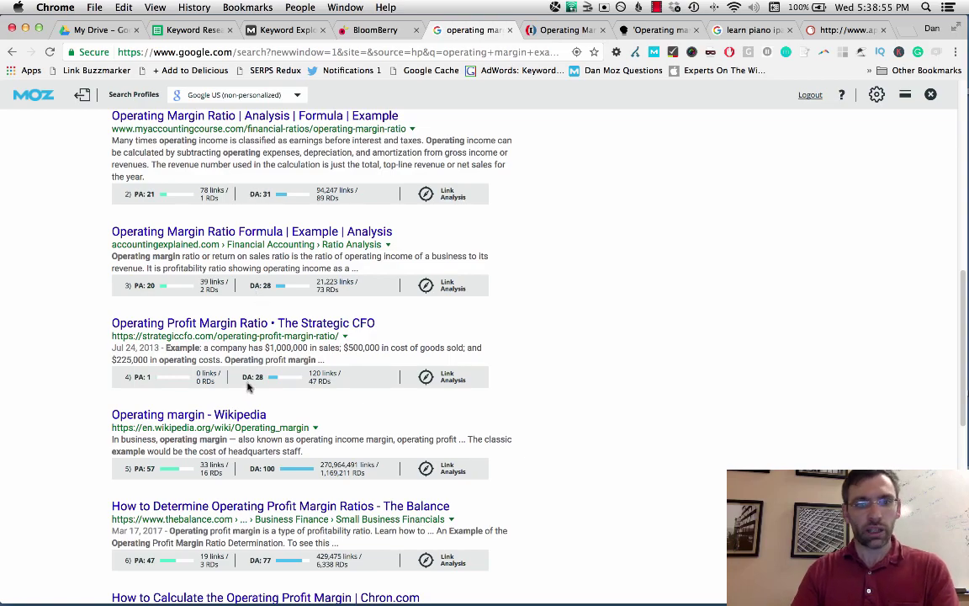
pyautogui.scroll(-6, 219, 504)
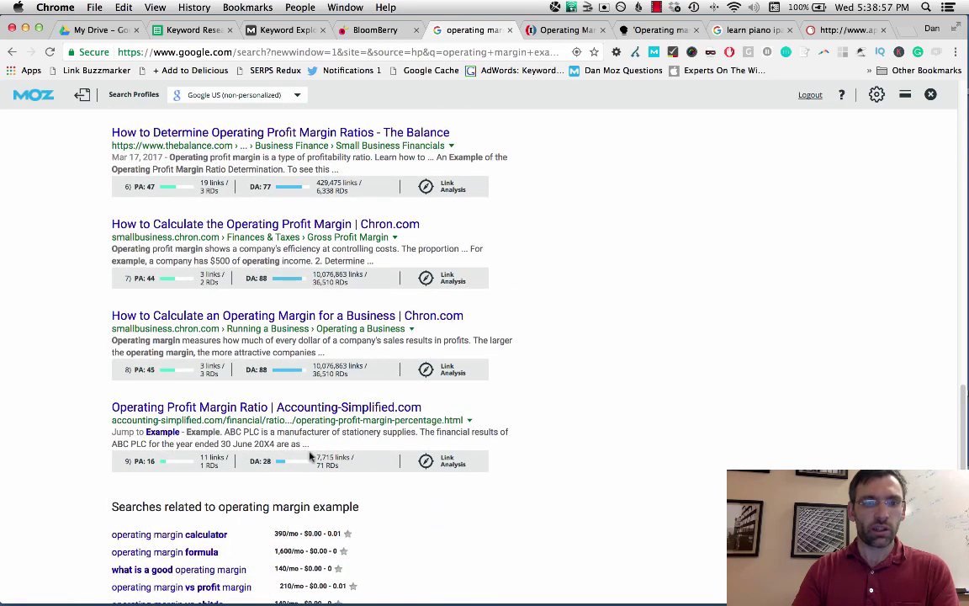
pyautogui.scroll(12, 459, 406)
# Check the Sales Software domain authority, recheck the results, and return to the spreadsheet.
pyautogui.hotkey('ctrl', 'shift', 'Tab')
pyautogui.hotkey('ctrl', 'shift', 'Tab')
pyautogui.hotkey('ctrl', 'shift', 'Tab')
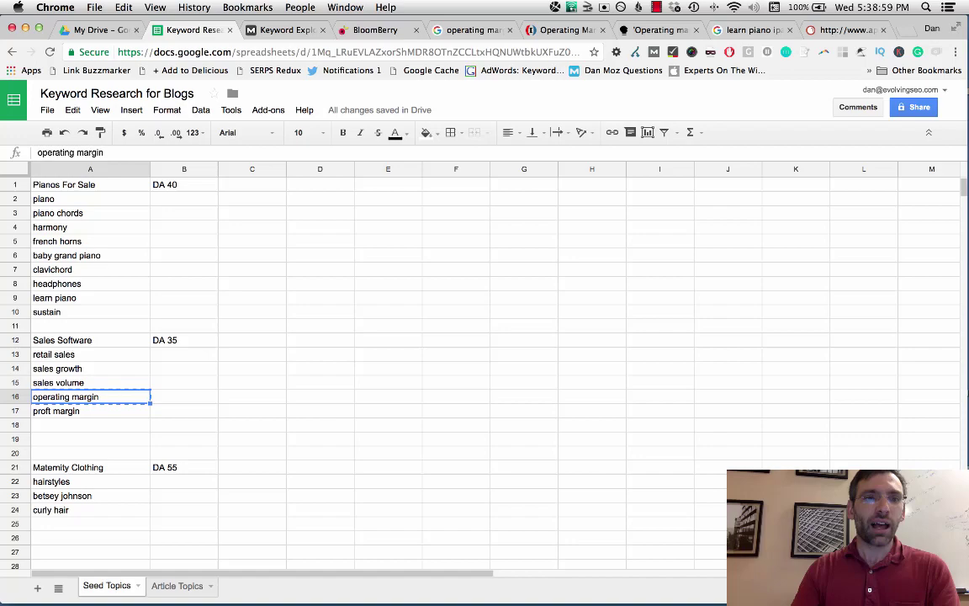
pyautogui.click(176, 340)
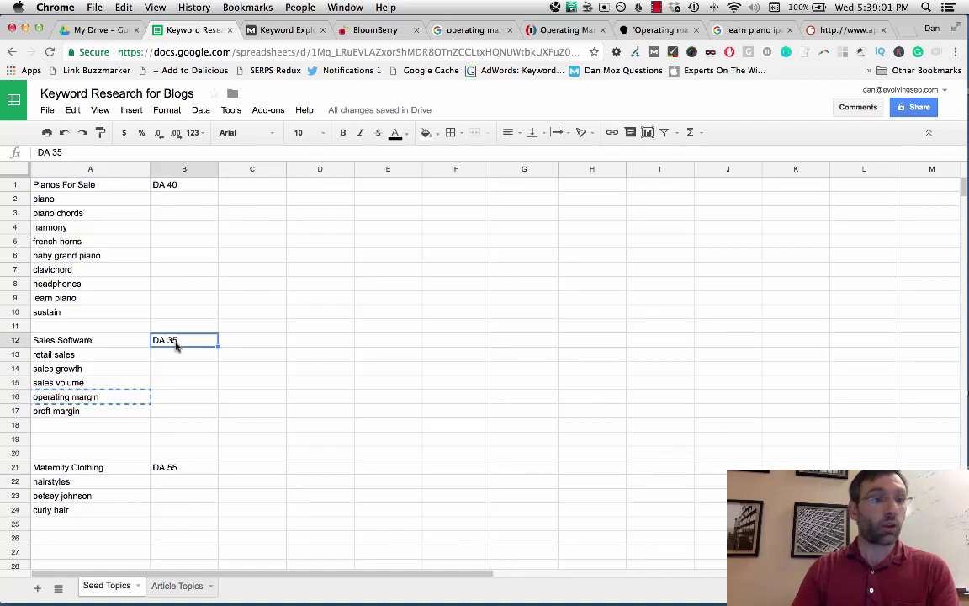
pyautogui.hotkey('ctrl', 'Tab')
pyautogui.hotkey('ctrl', 'Tab')
pyautogui.hotkey('ctrl', 'Tab')
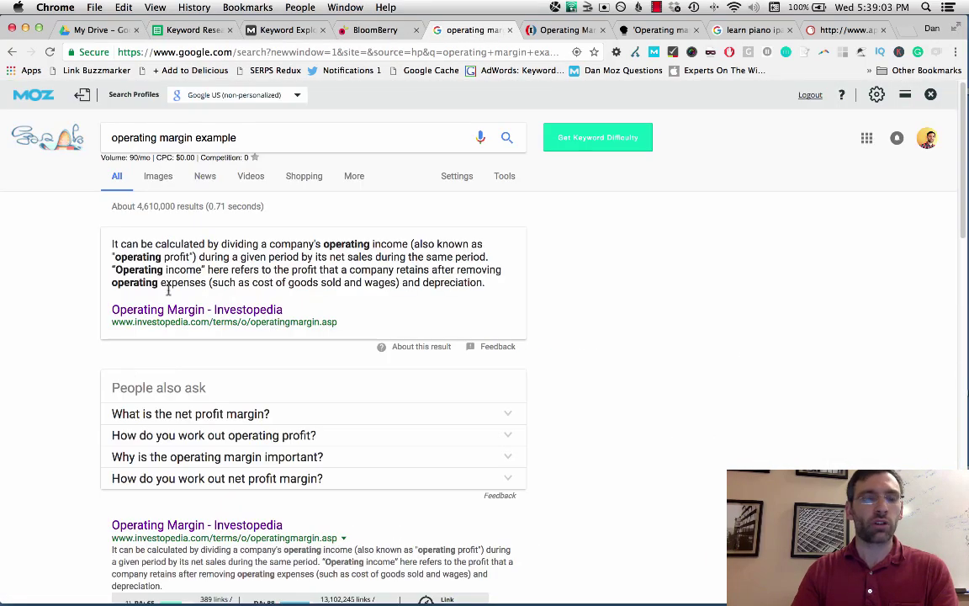
pyautogui.scroll(-10, 126, 353)
pyautogui.scroll(15, 126, 358)
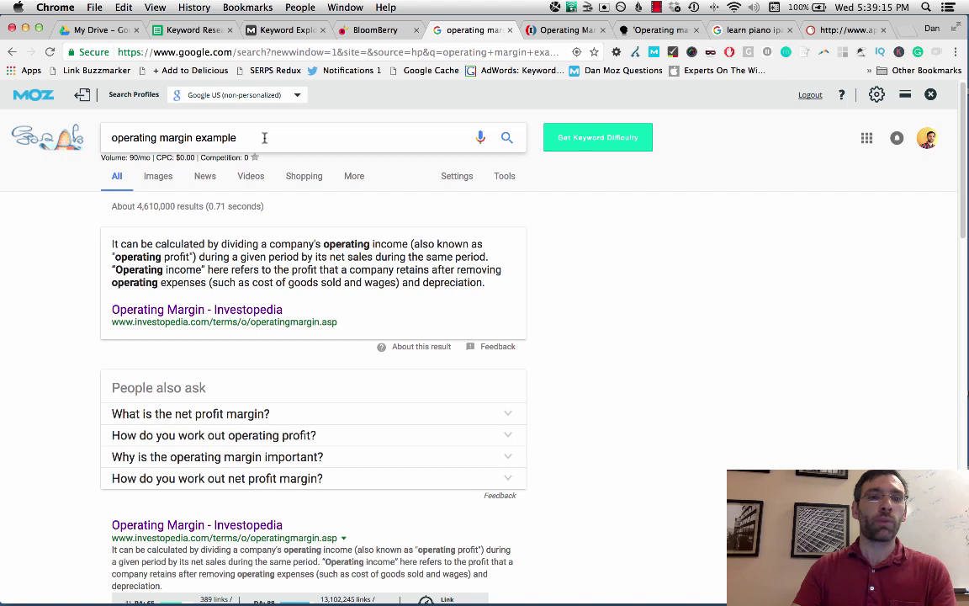
pyautogui.moveTo(264, 136); pyautogui.dragTo(104, 136)
pyautogui.click(151, 137)
pyautogui.click(84, 300)
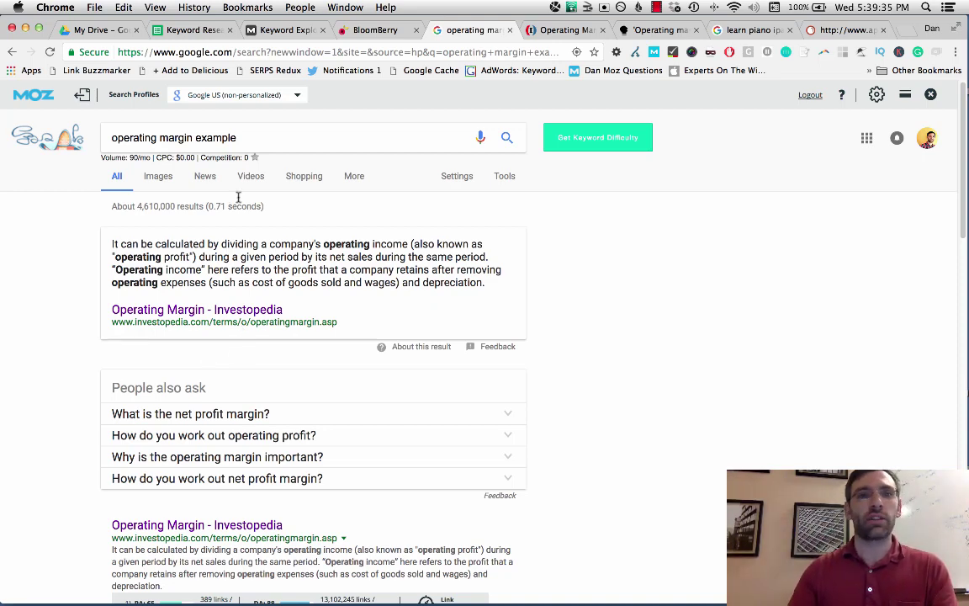
pyautogui.click(201, 32)
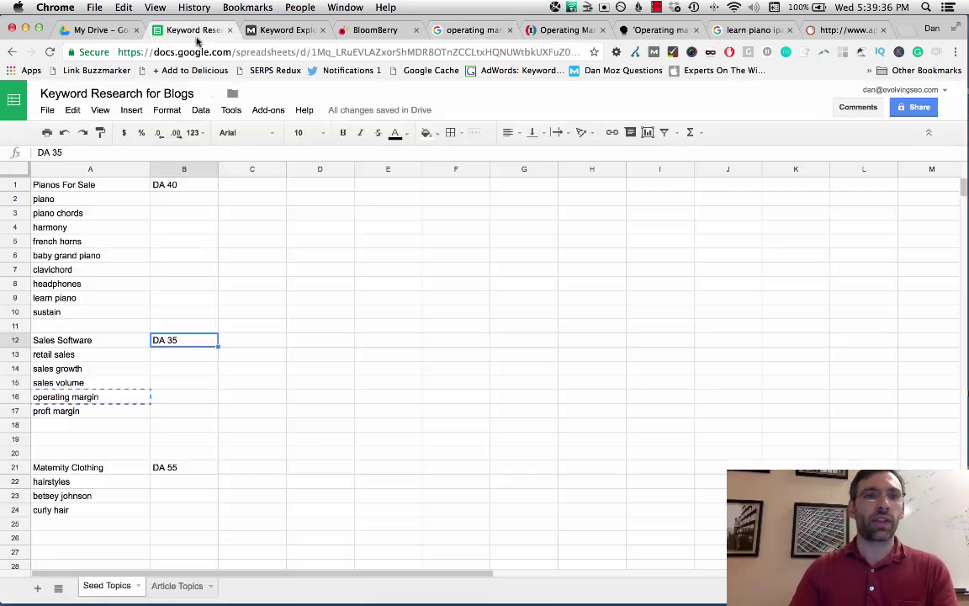
# Check the operating margin example row on Article Topics: volume 90, Medium ranking opportunity.
pyautogui.click(189, 586)
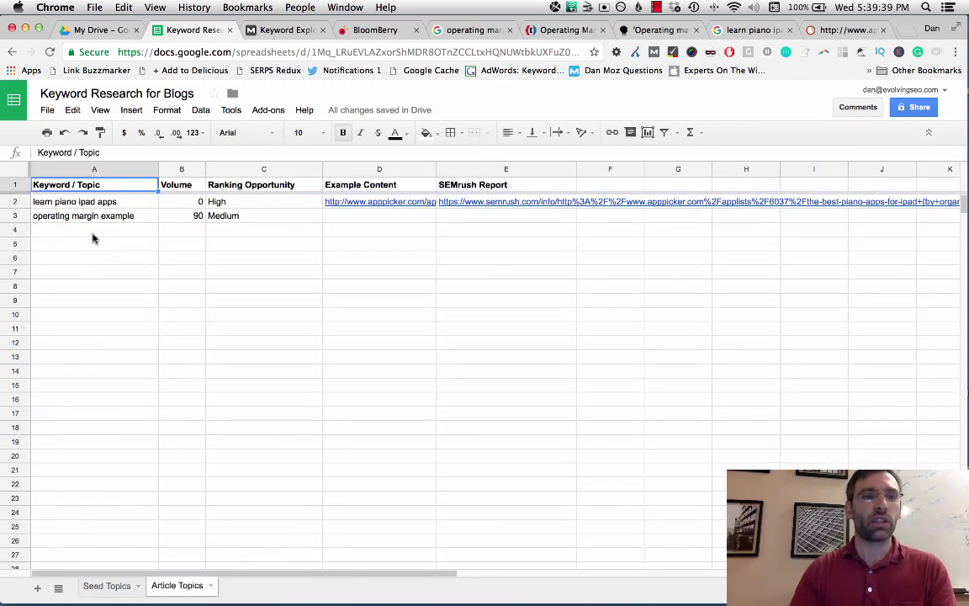
pyautogui.click(139, 215)
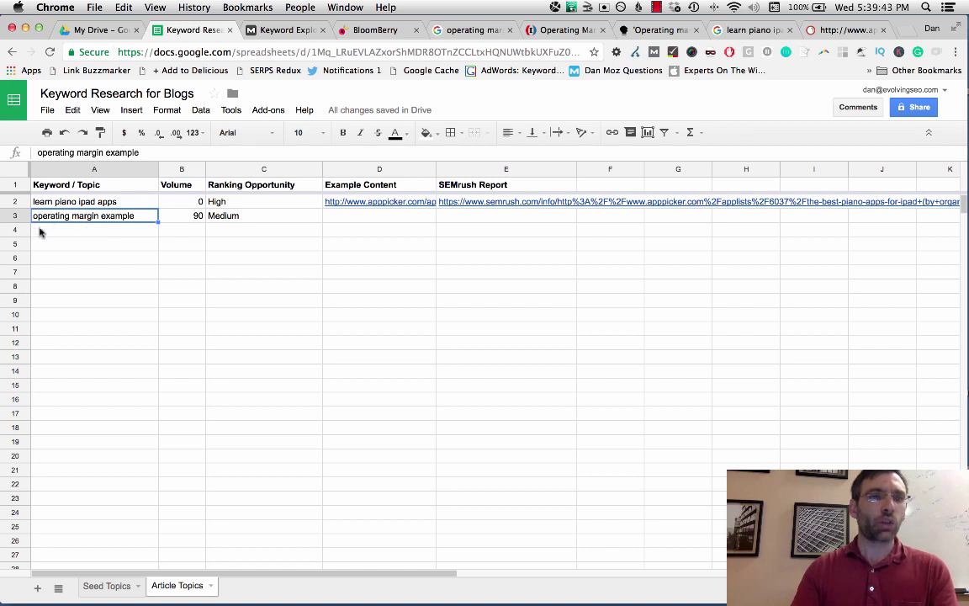
pyautogui.click(183, 218)
pyautogui.click(235, 218)
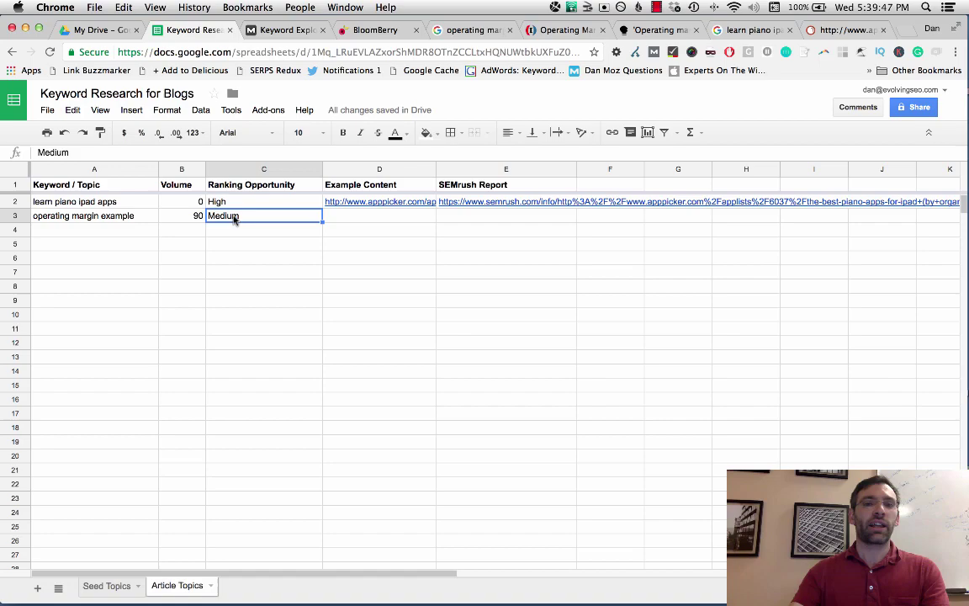
# Copy the Investopedia operating margin article URL into Example Content cell D3.
pyautogui.hotkey('ctrl', 'Tab')
pyautogui.hotkey('ctrl', 'Tab')
pyautogui.hotkey('ctrl', 'Tab')
pyautogui.hotkey('ctrl', 'Tab')
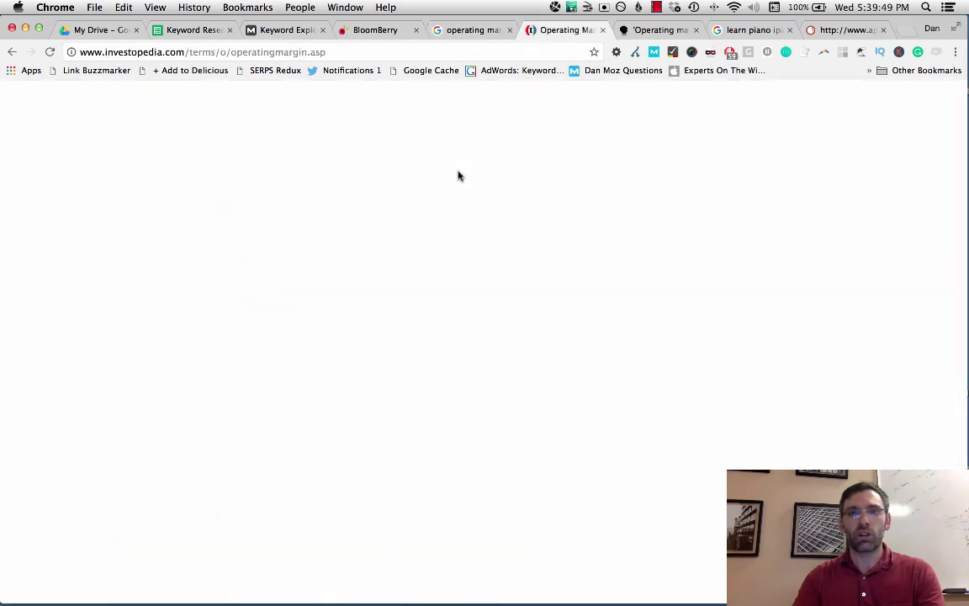
pyautogui.click(352, 52)
pyautogui.press('super+c')
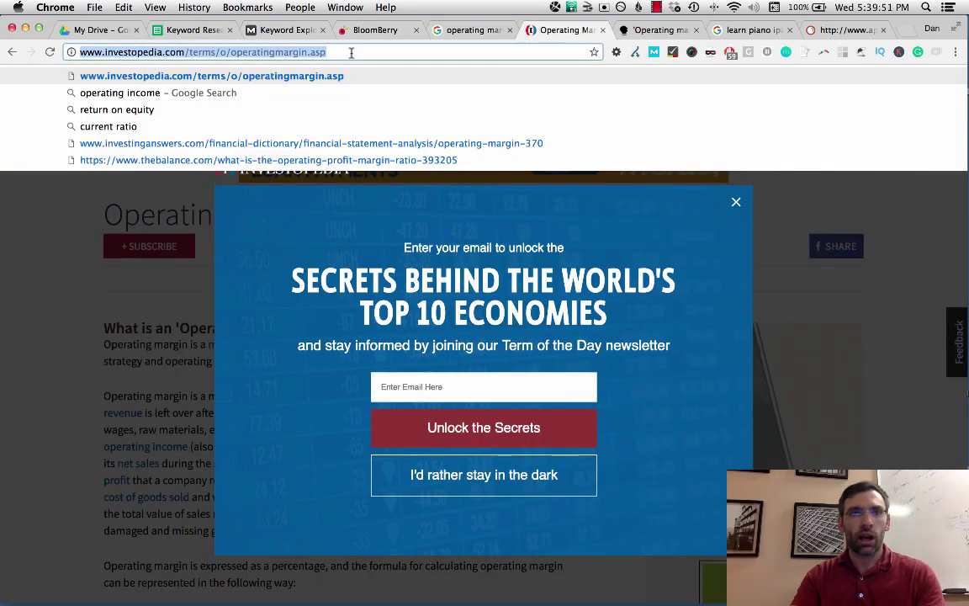
pyautogui.hotkey('ctrl', 'shift', 'Tab')
pyautogui.hotkey('ctrl', 'shift', 'Tab')
pyautogui.hotkey('ctrl', 'shift', 'Tab')
pyautogui.hotkey('ctrl', 'shift', 'Tab')
pyautogui.click(375, 220)
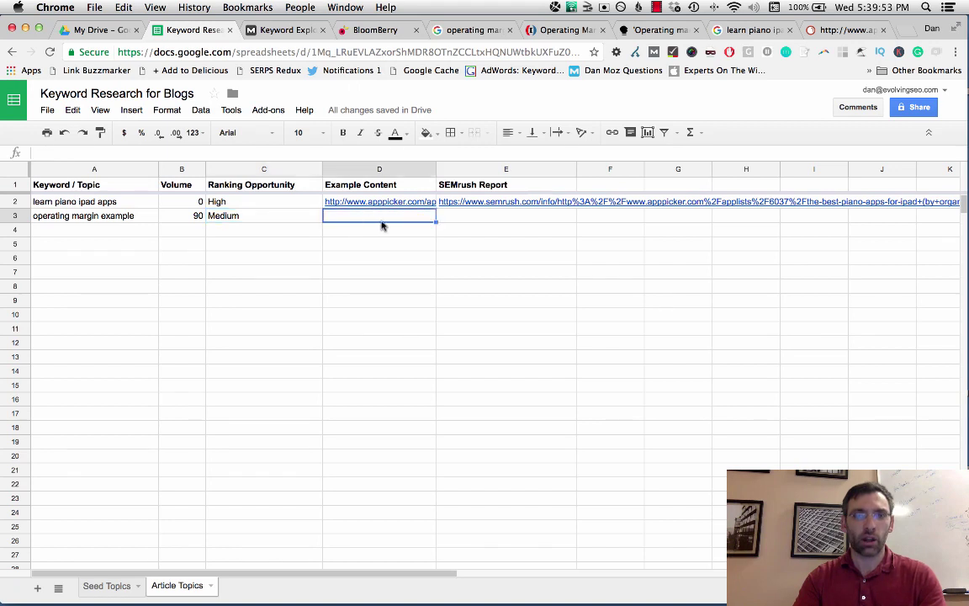
pyautogui.press('super+v')
pyautogui.press('Return')
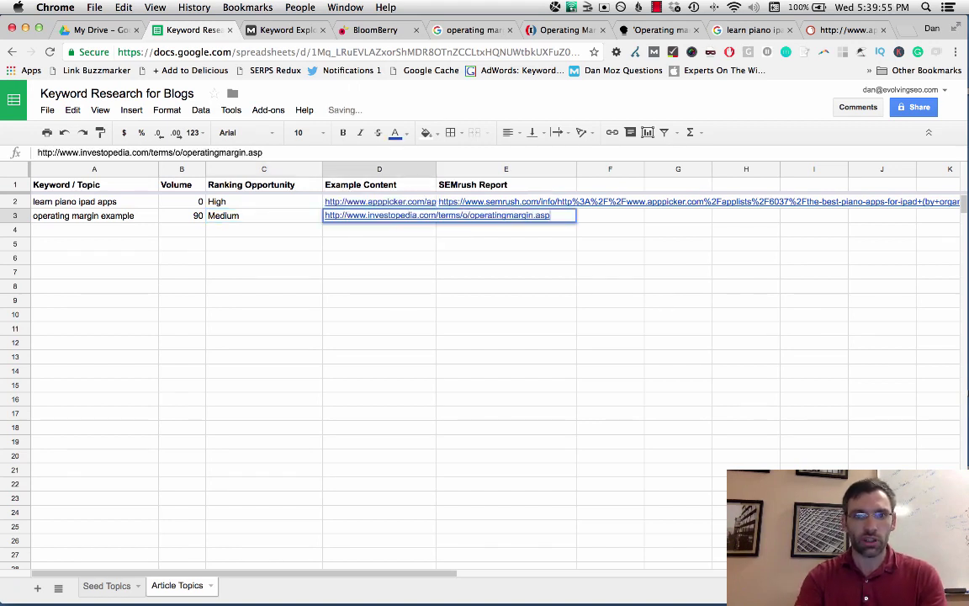
pyautogui.press('Return')
pyautogui.click(505, 215)
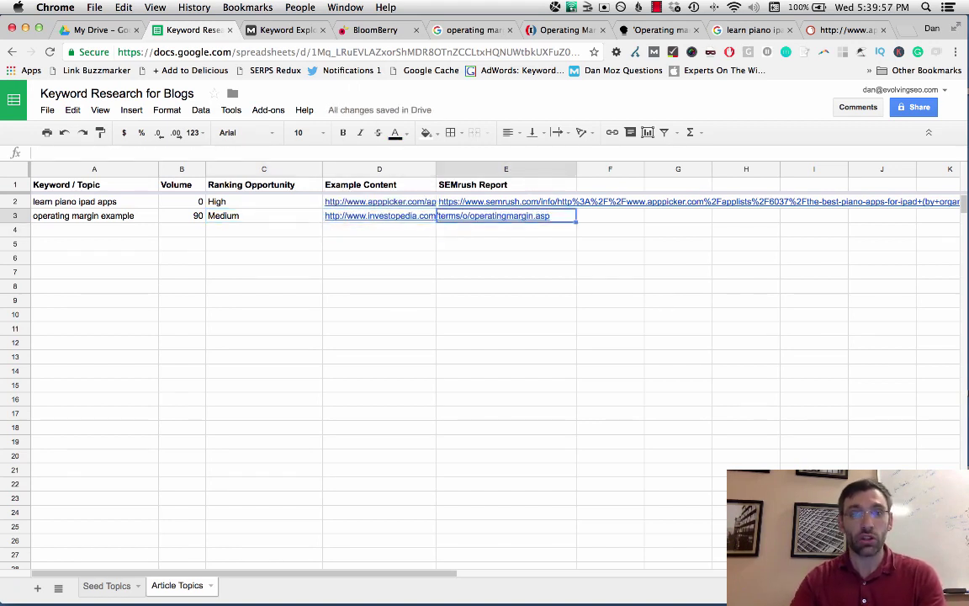
# Run a SEMrush search on the Investopedia operating margin article URL.
pyautogui.click(559, 29)
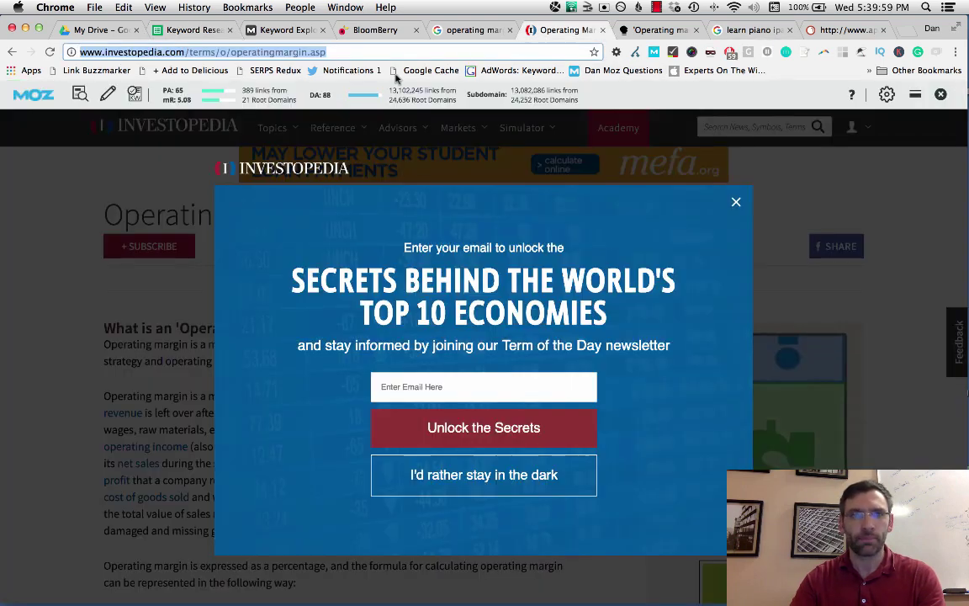
pyautogui.click(328, 51)
pyautogui.press('super+9')
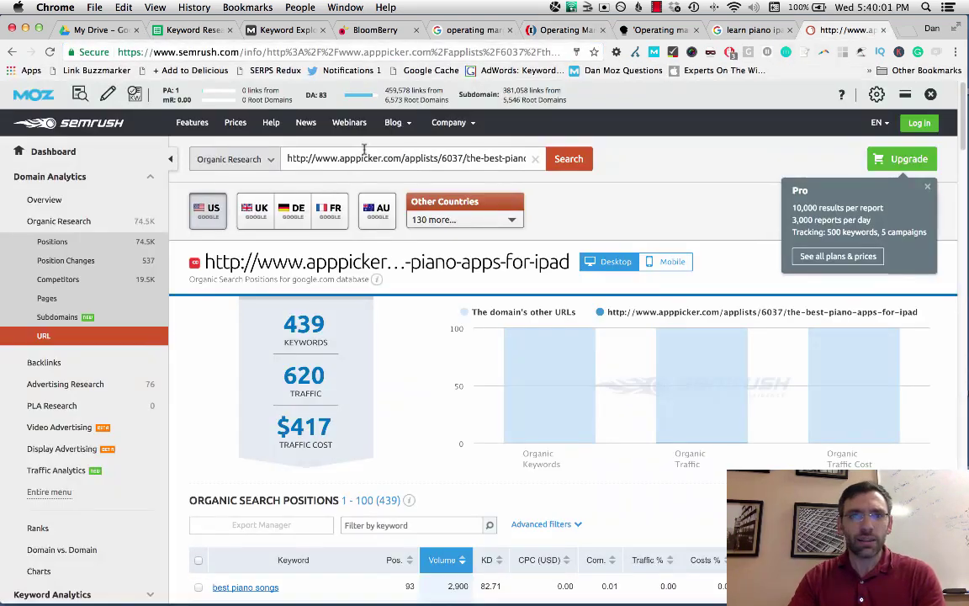
pyautogui.click(375, 160)
pyautogui.press('super+a')
pyautogui.press('super+v')
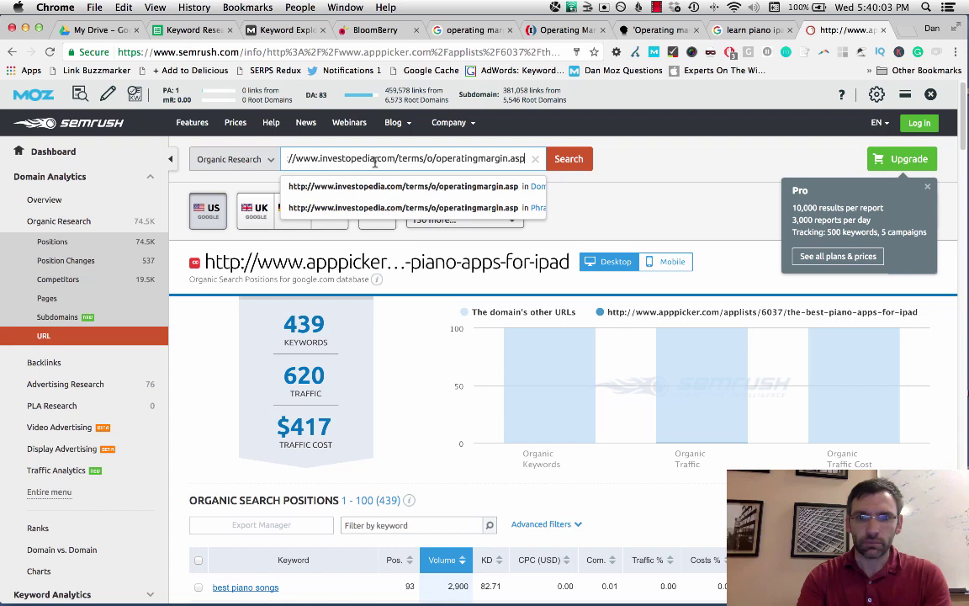
pyautogui.press('Return')
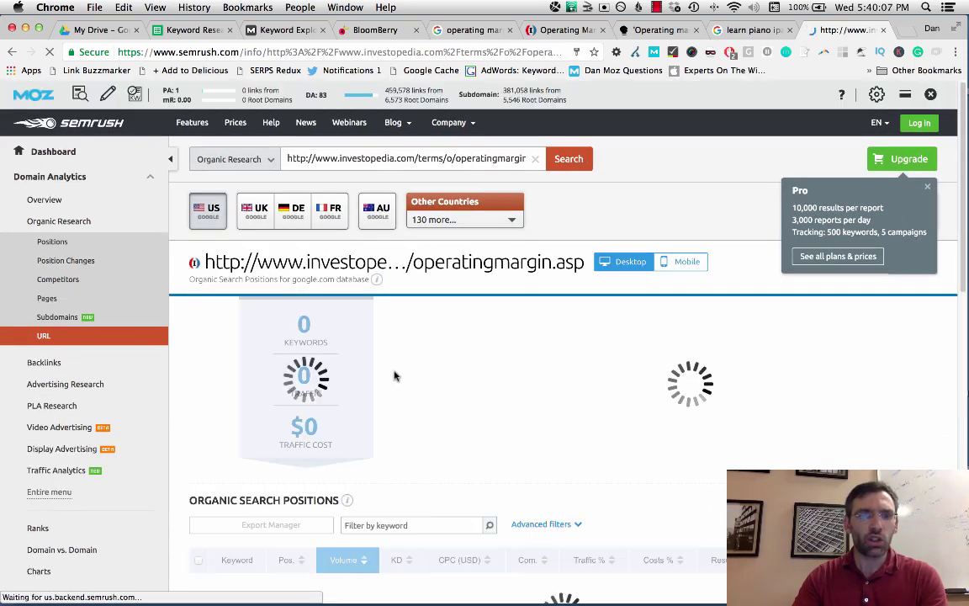
# Review the report's 310 keywords and 9.1K traffic, then copy the report URL.
pyautogui.scroll(-5, 504, 303)
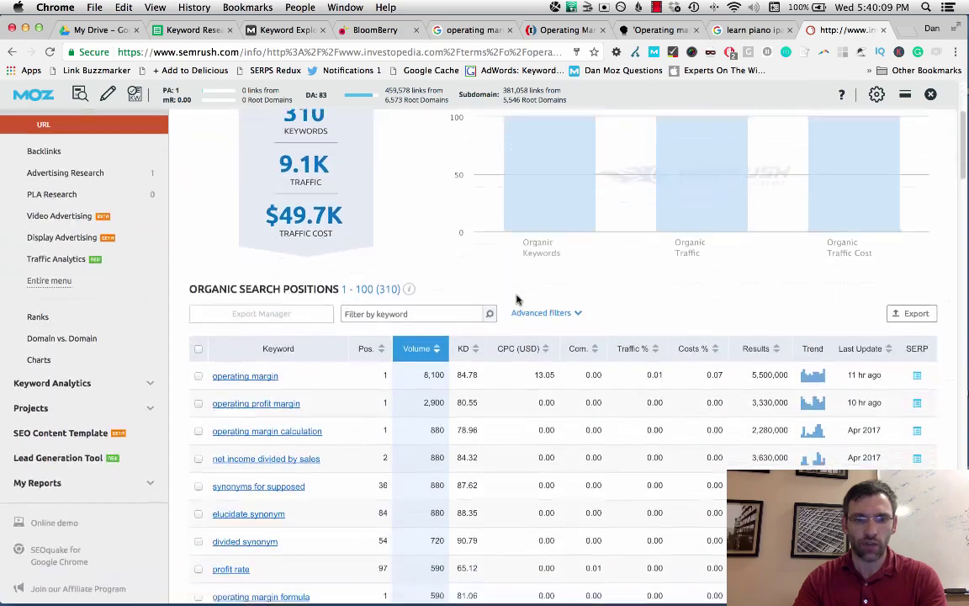
pyautogui.scroll(3, 493, 289)
pyautogui.scroll(2, 253, 170)
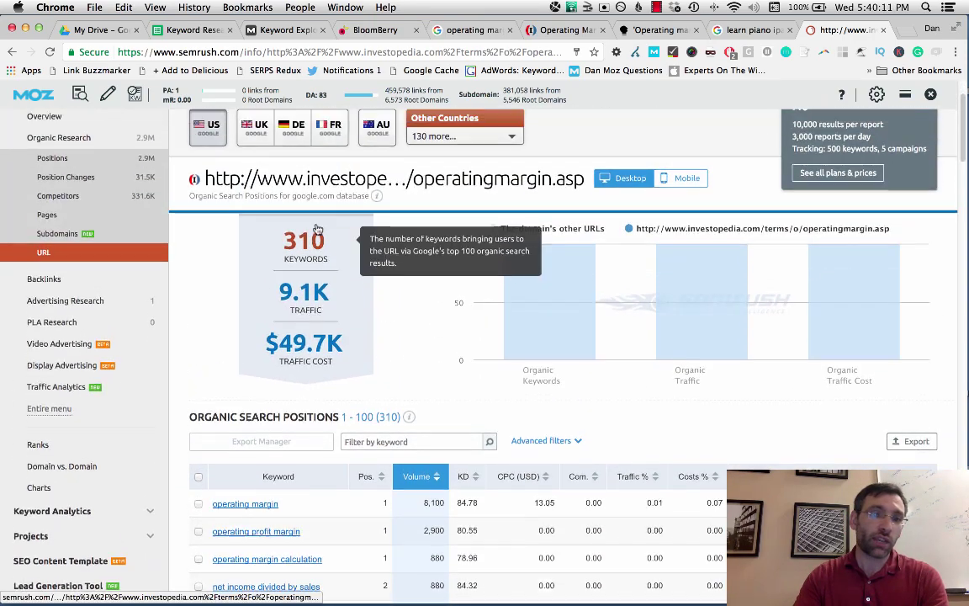
pyautogui.scroll(-3, 392, 311)
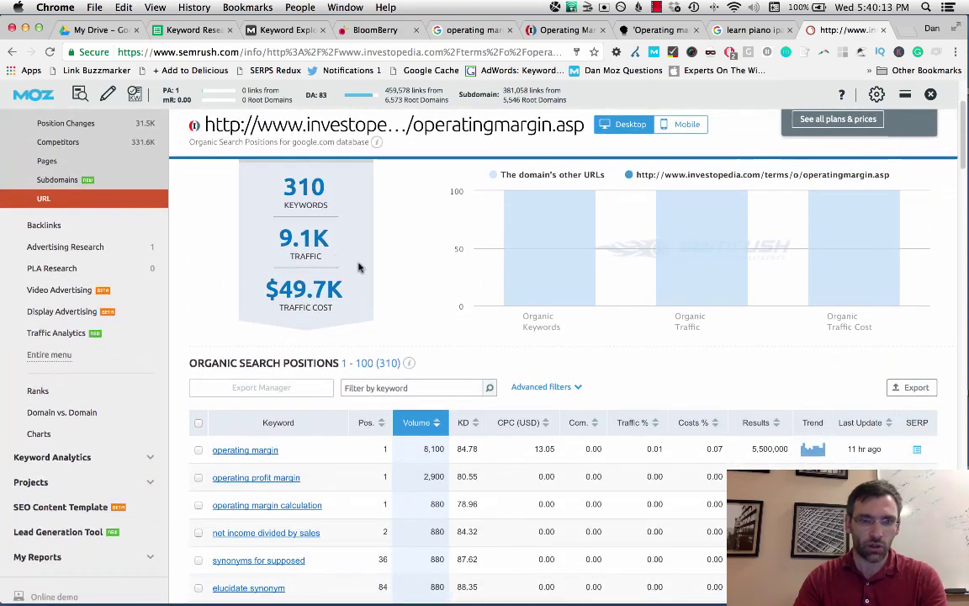
pyautogui.moveTo(291, 246)
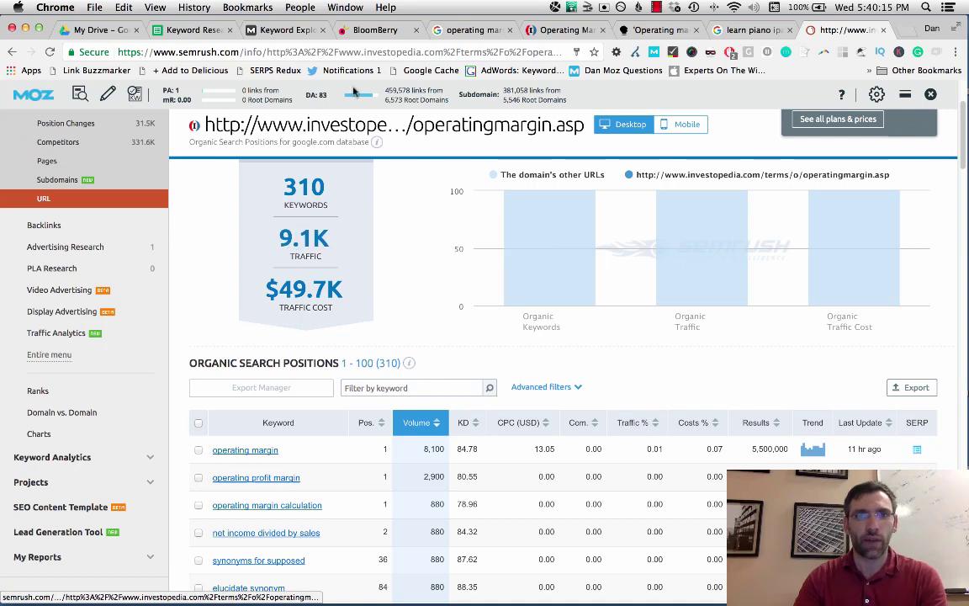
pyautogui.click(370, 49)
# Paste the SEMrush report link into E3 and insert a column after Ranking Opportunity.
pyautogui.click(164, 26)
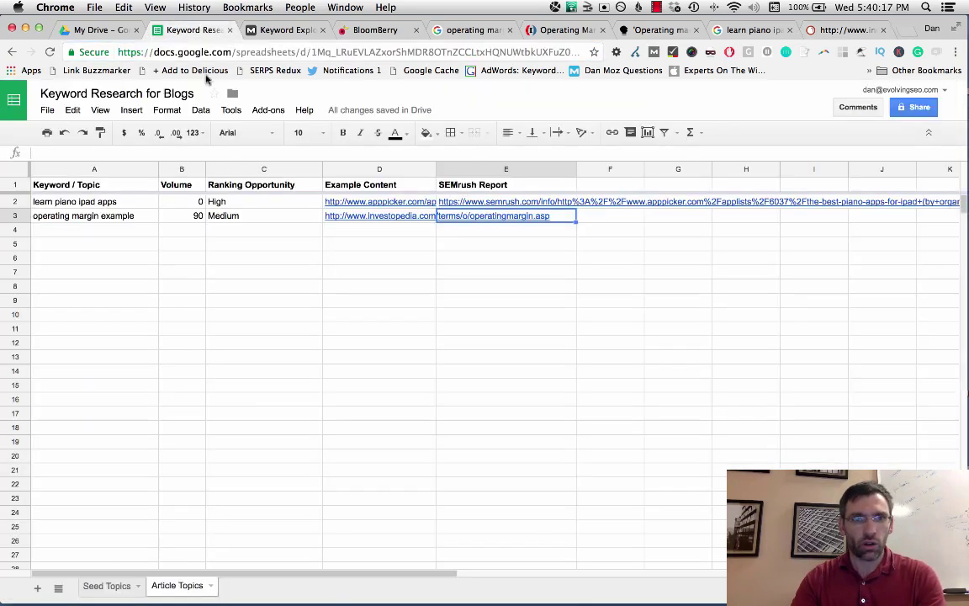
pyautogui.press('super+v')
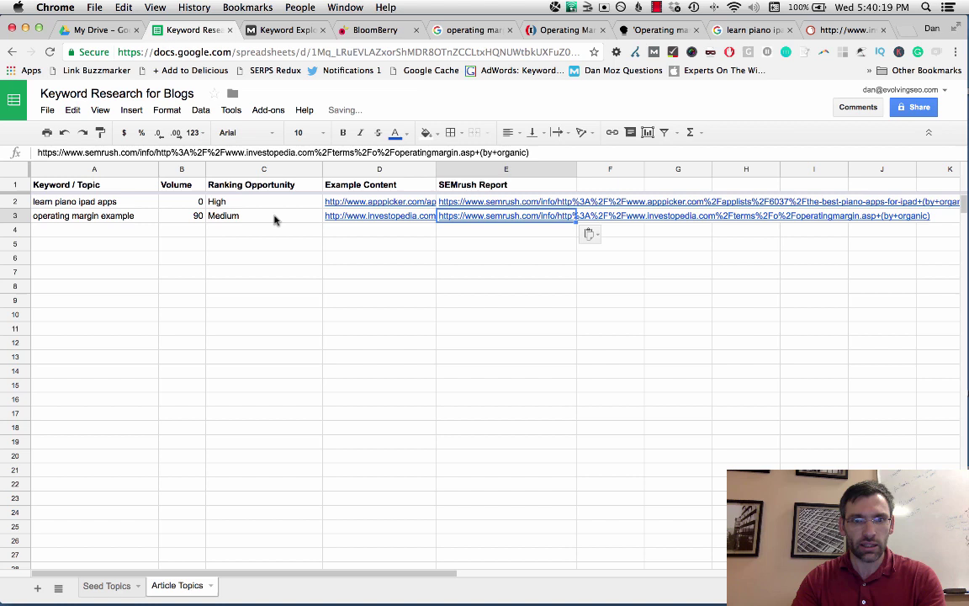
pyautogui.rightClick(266, 169)
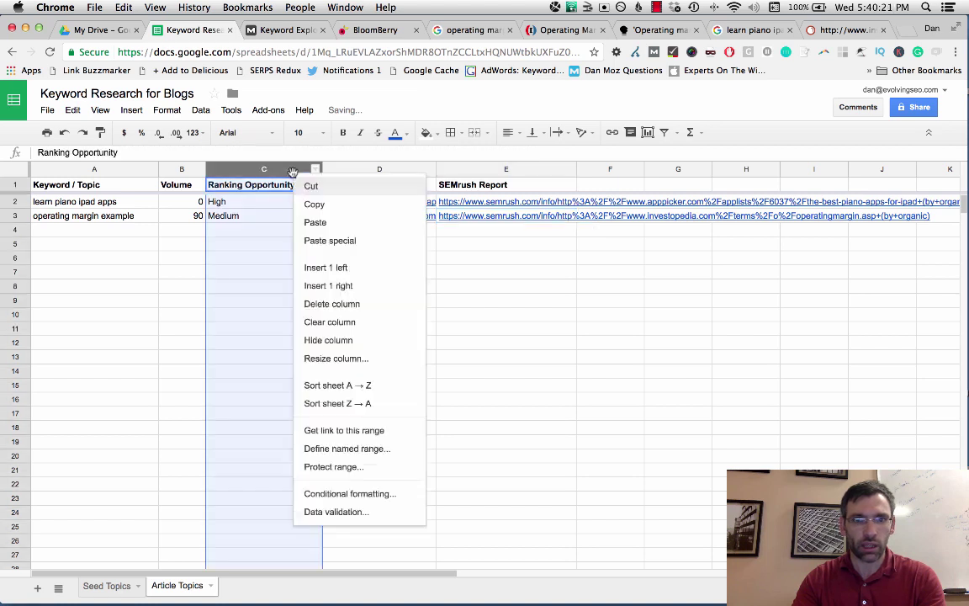
pyautogui.click(328, 285)
# Head the new column 'Monthly Visits', enter 9,000 for operating margin example, and narrow it.
pyautogui.click(361, 212)
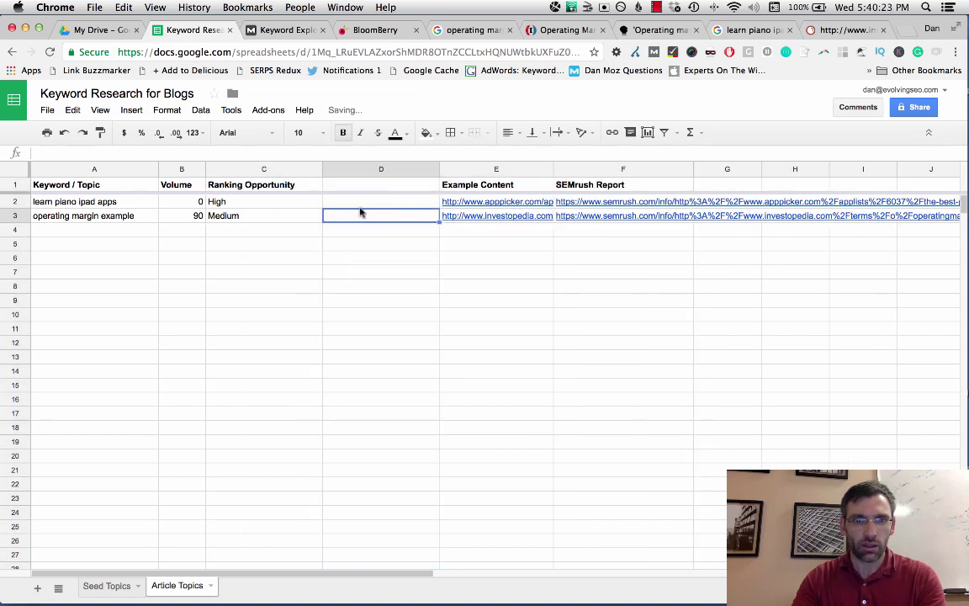
pyautogui.click(356, 185)
pyautogui.write('Monthly')
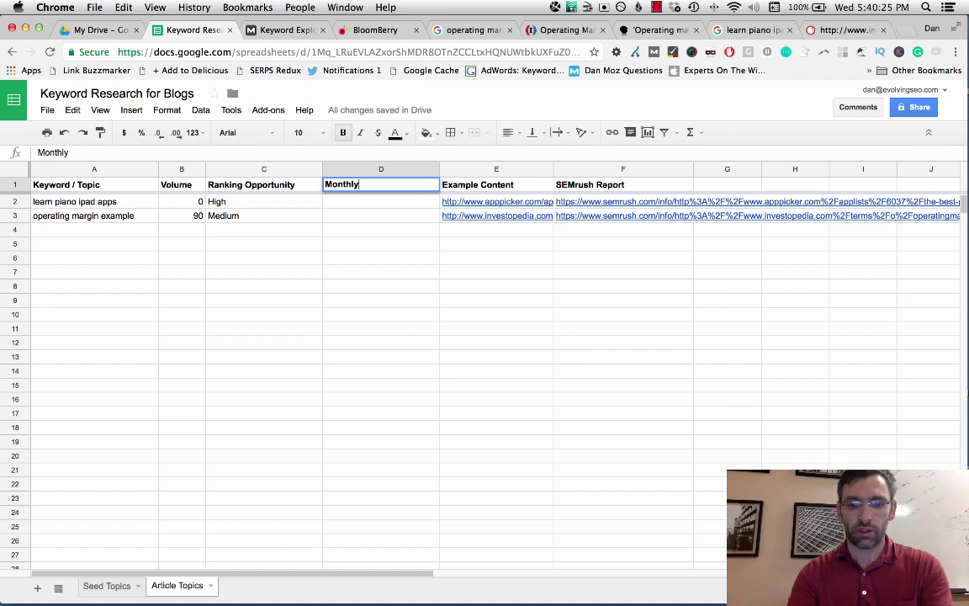
pyautogui.write(' Visits')
pyautogui.press('Return')
pyautogui.press('Return')
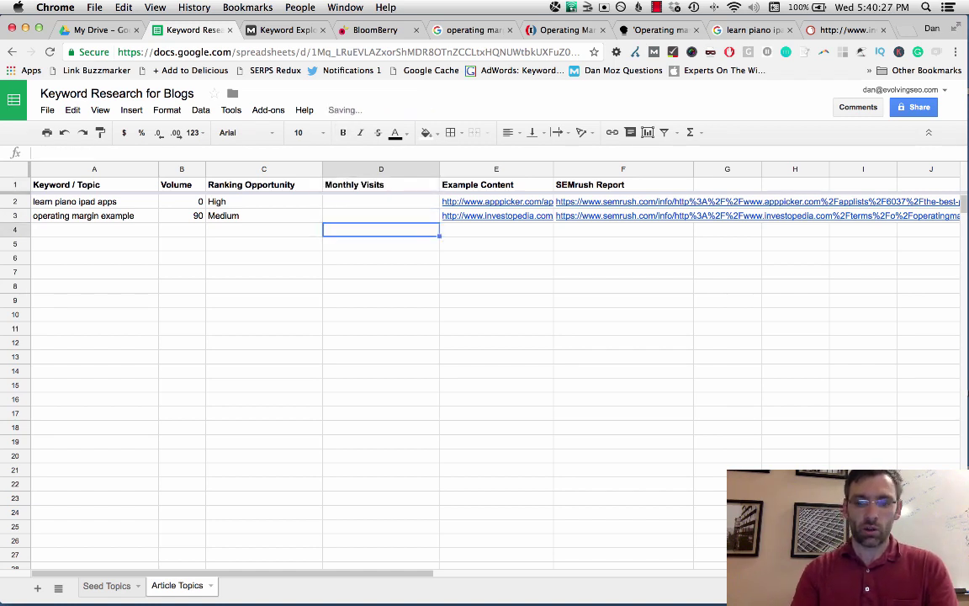
pyautogui.write('9,000')
pyautogui.press('Return')
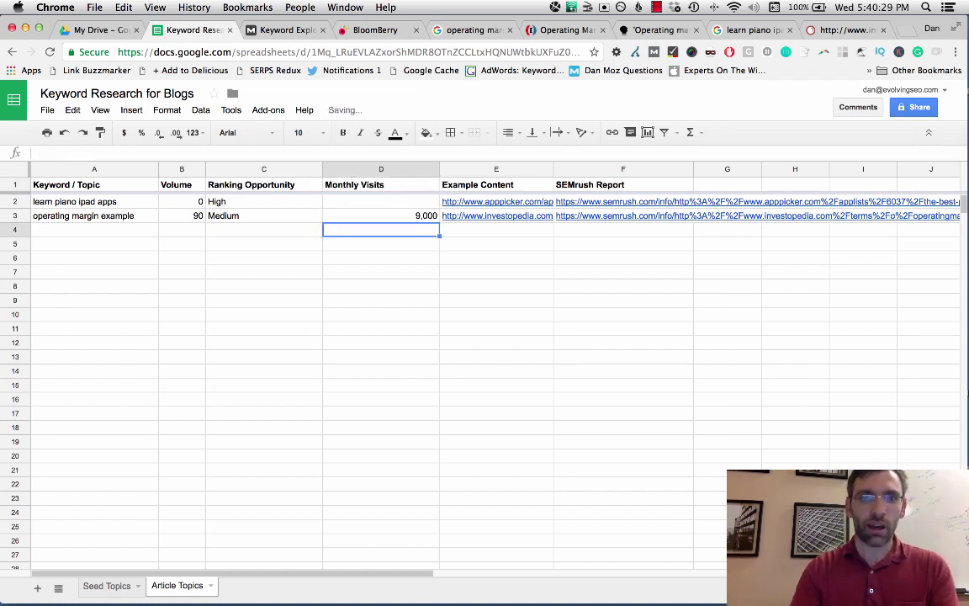
pyautogui.click(380, 215)
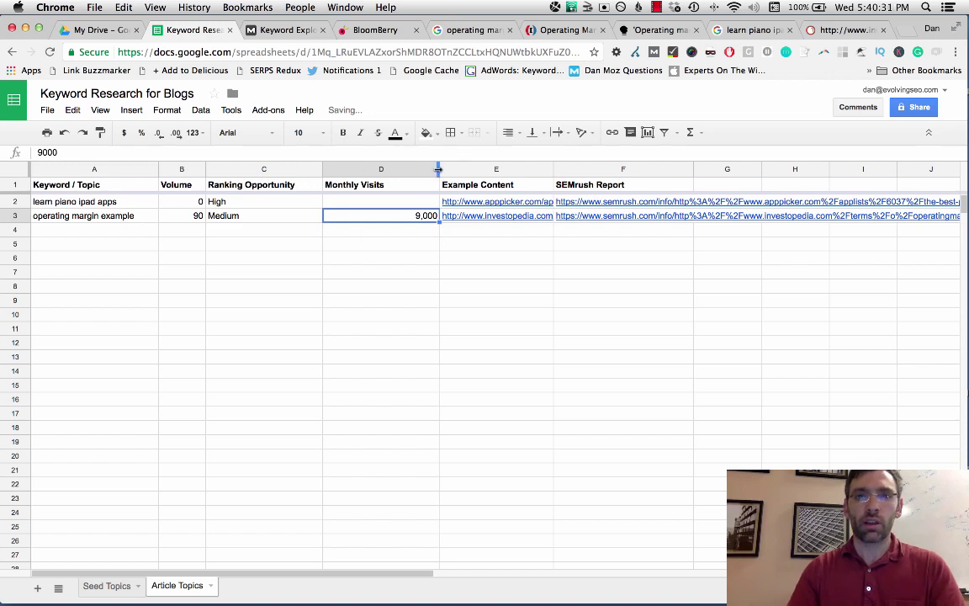
pyautogui.moveTo(439, 169); pyautogui.dragTo(392, 228)
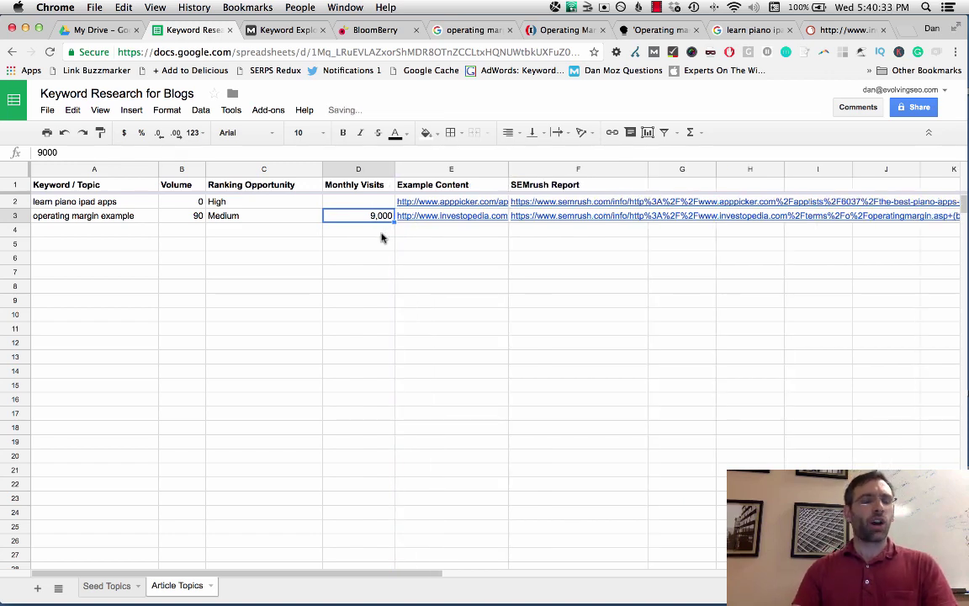
pyautogui.click(117, 217)
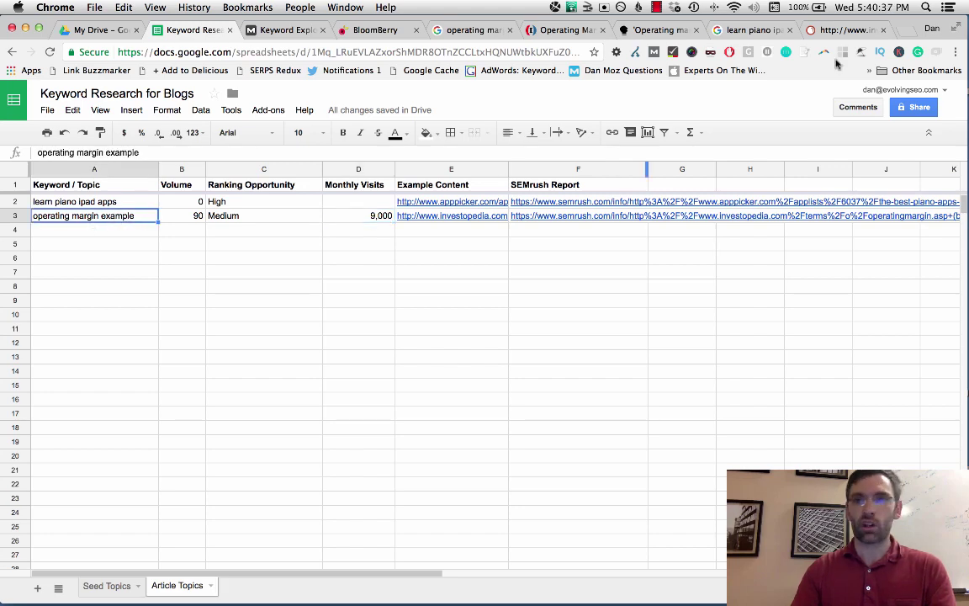
pyautogui.click(845, 30)
pyautogui.scroll(-3, 341, 433)
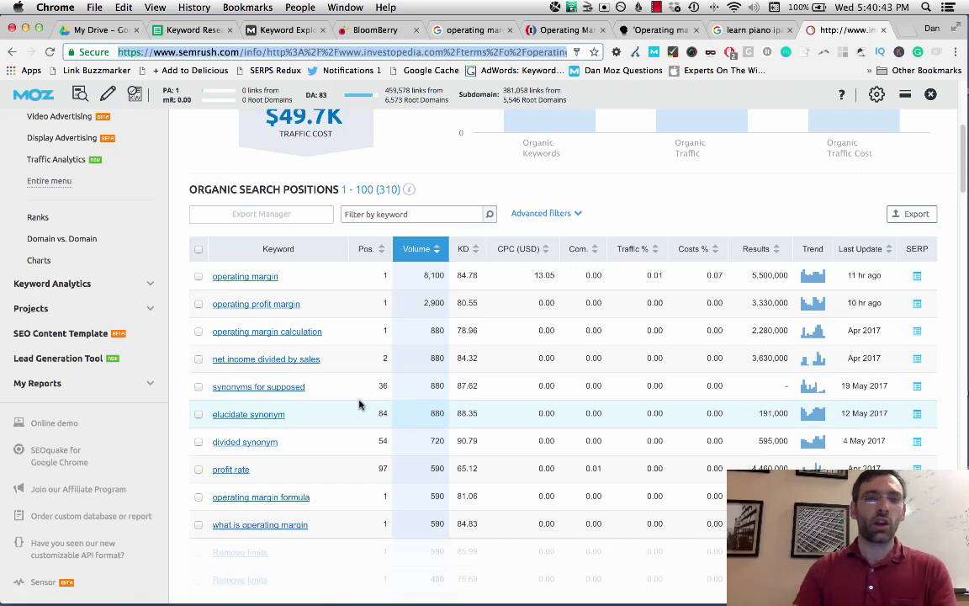
pyautogui.scroll(3, 359, 404)
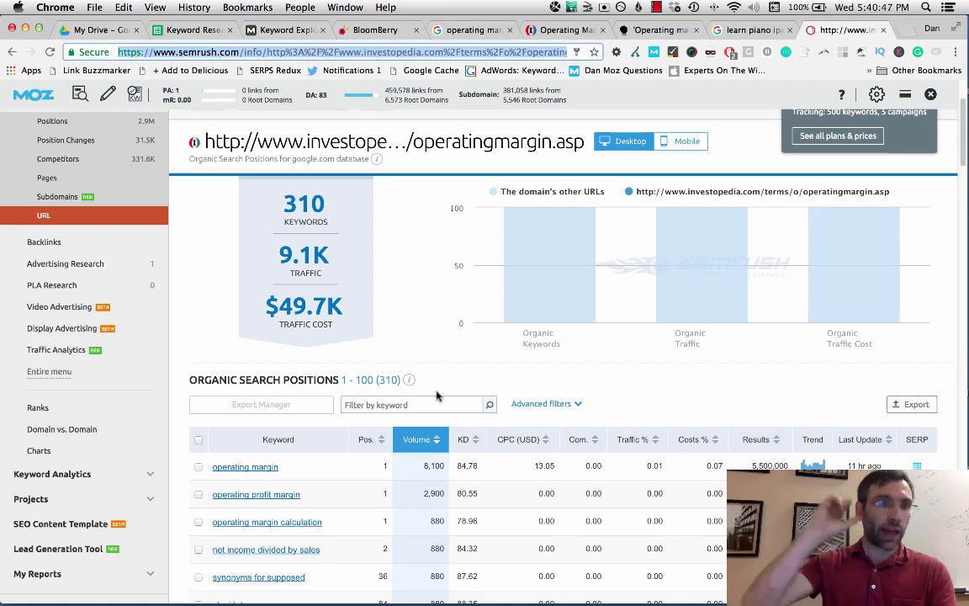
pyautogui.scroll(-4, 437, 395)
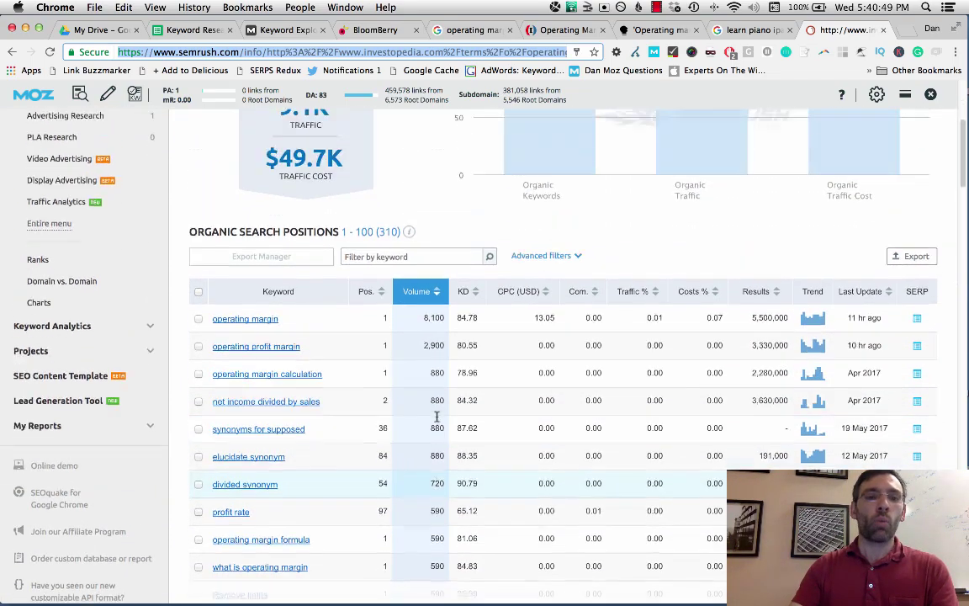
pyautogui.scroll(6, 437, 416)
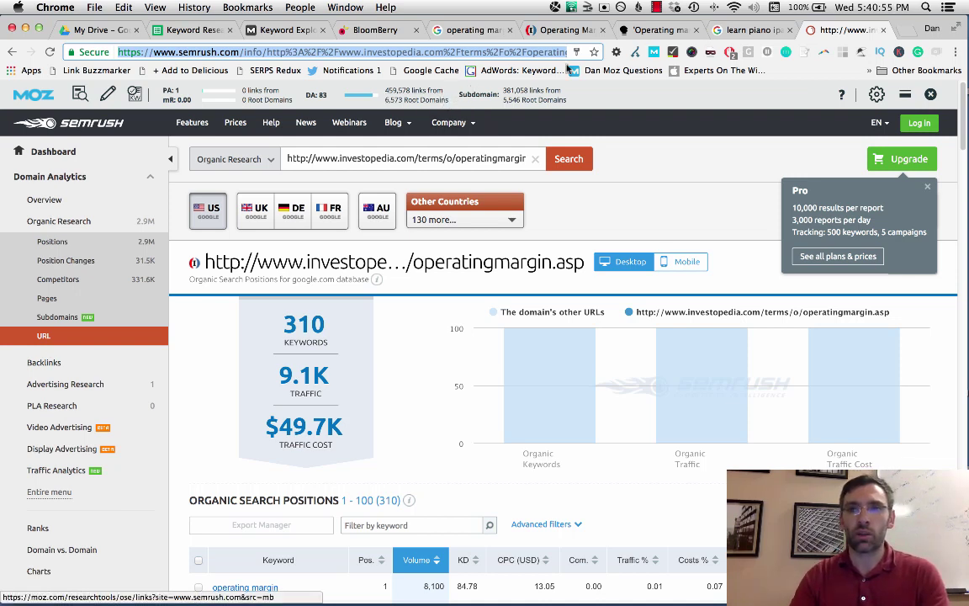
# Copy the 'hairstyles' seed keyword from cell A22 on the Seed Topics sheet.
pyautogui.click(201, 34)
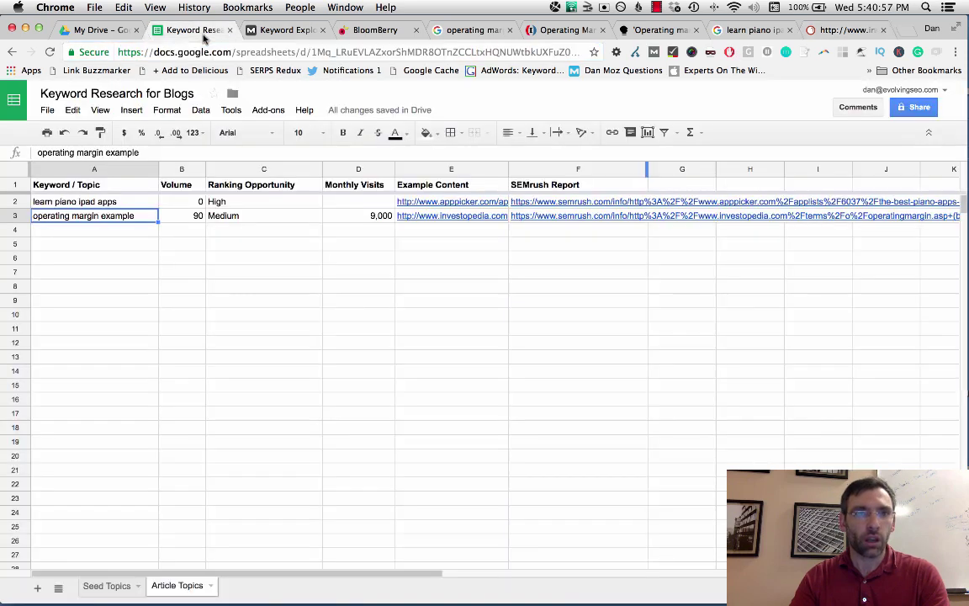
pyautogui.click(119, 588)
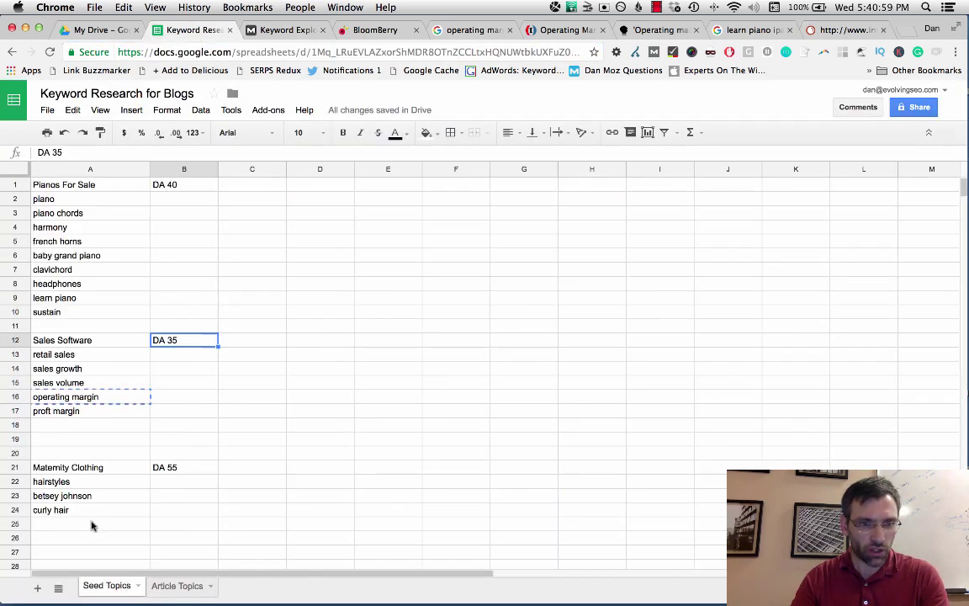
pyautogui.click(89, 484)
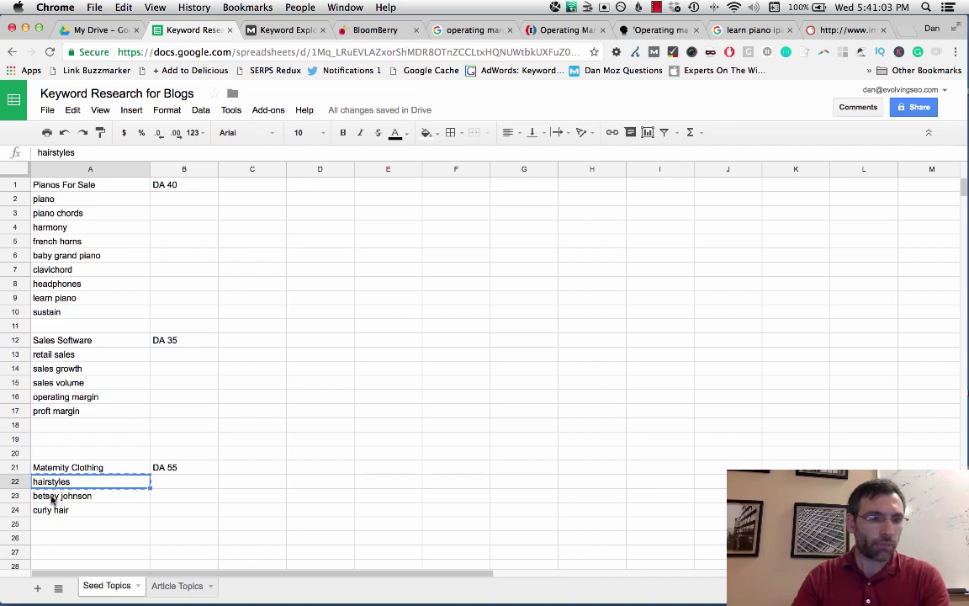
pyautogui.click(446, 32)
# Run a US AnswerThePublic search for 'hairstyles'.
pyautogui.click(622, 31)
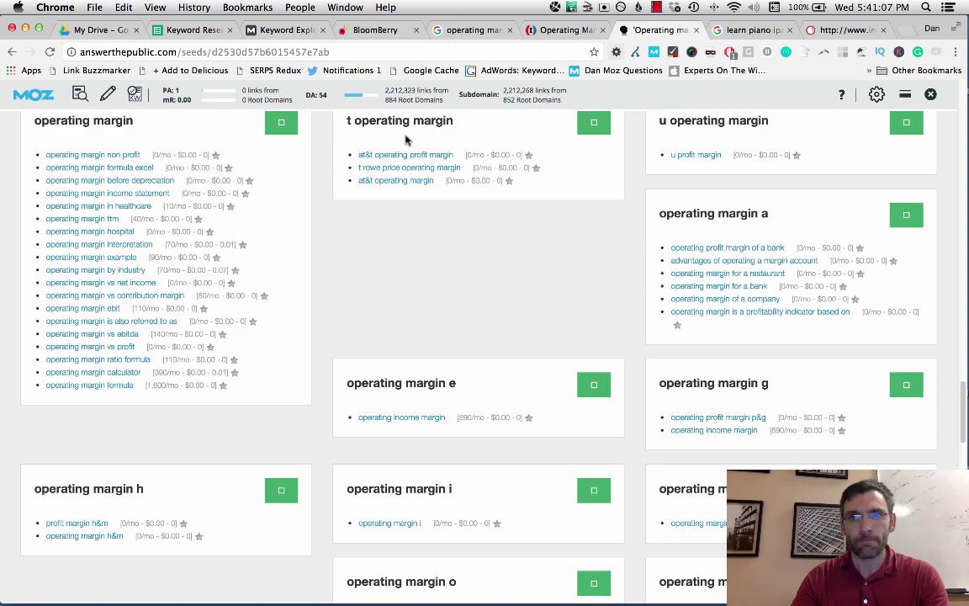
pyautogui.scroll(15, 378, 151)
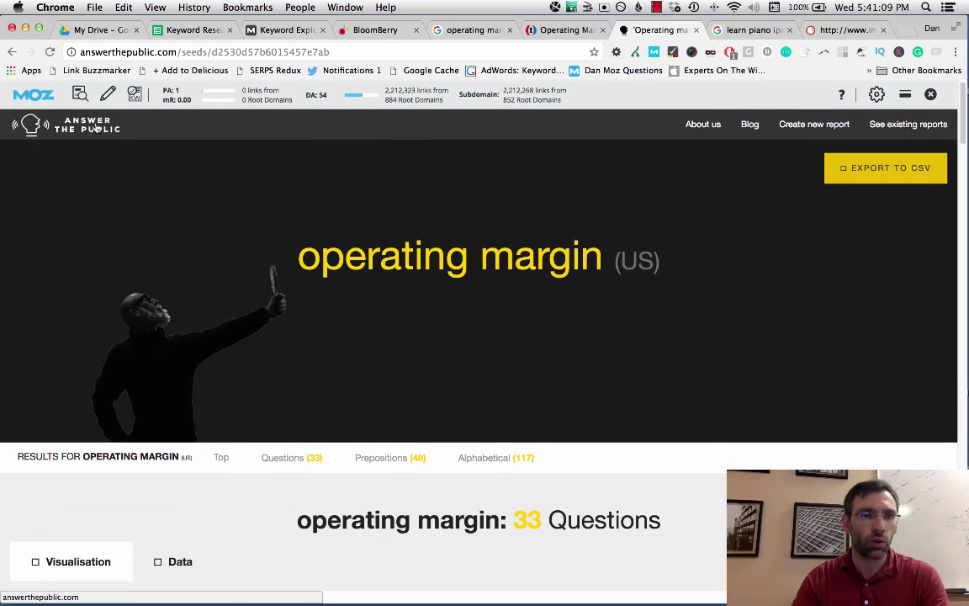
pyautogui.click(234, 287)
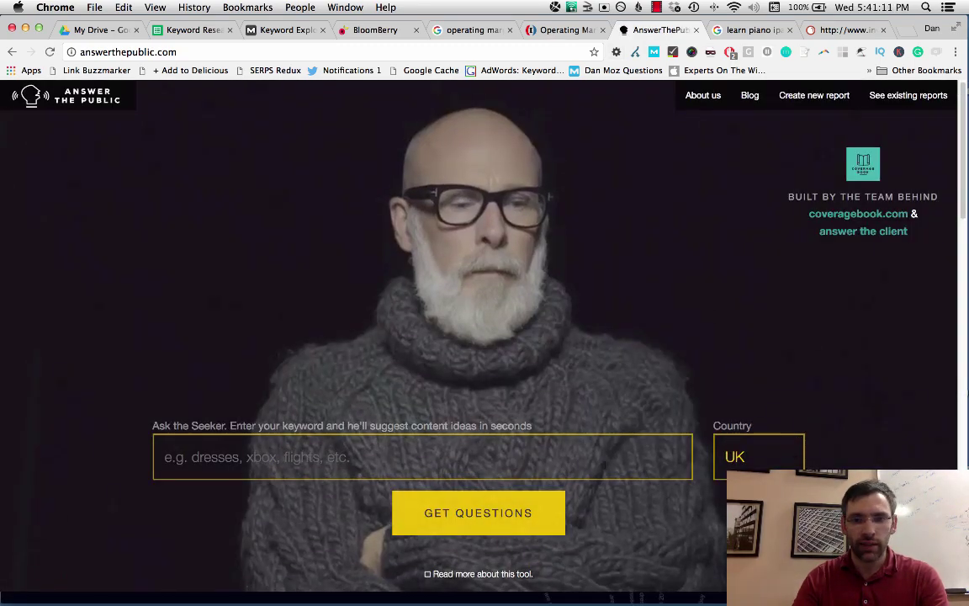
pyautogui.click(753, 456)
pyautogui.click(732, 474)
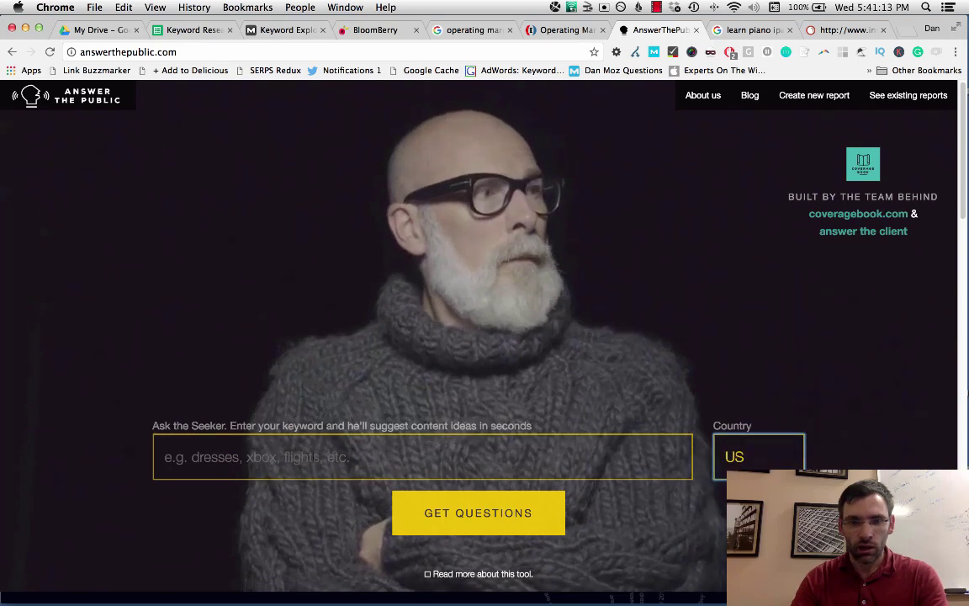
pyautogui.click(455, 459)
pyautogui.write('hairstyles')
pyautogui.click(454, 521)
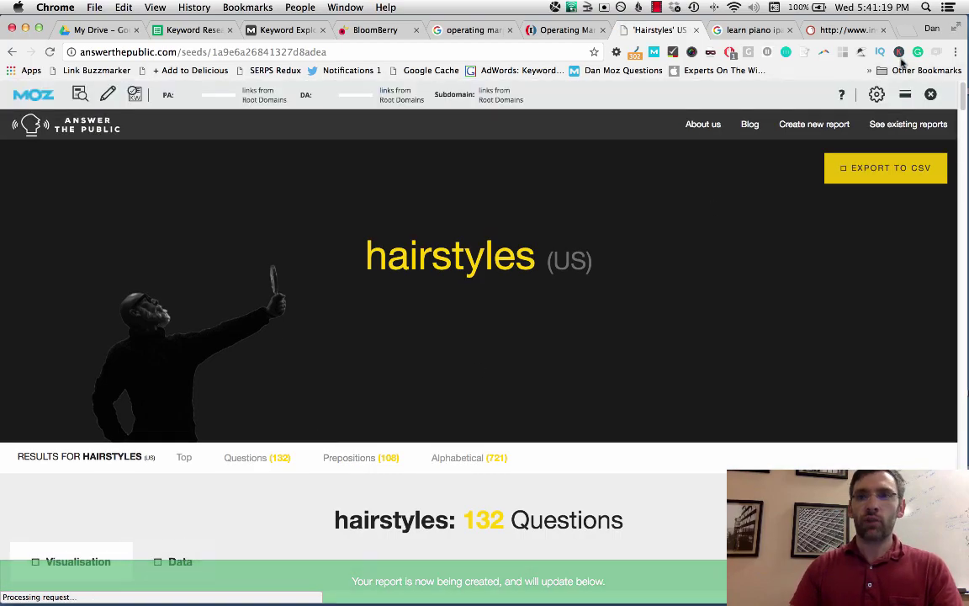
# Scroll the hairstyles suggestions and copy 'jackie o hairstyles' from the alphabetical list.
pyautogui.scroll(-20, 320, 299)
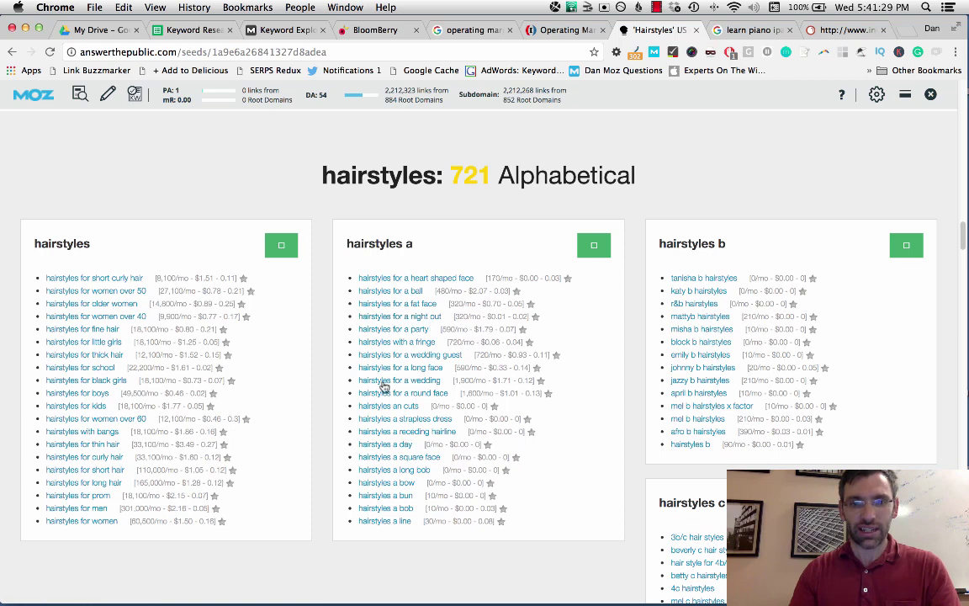
pyautogui.scroll(-5, 515, 303)
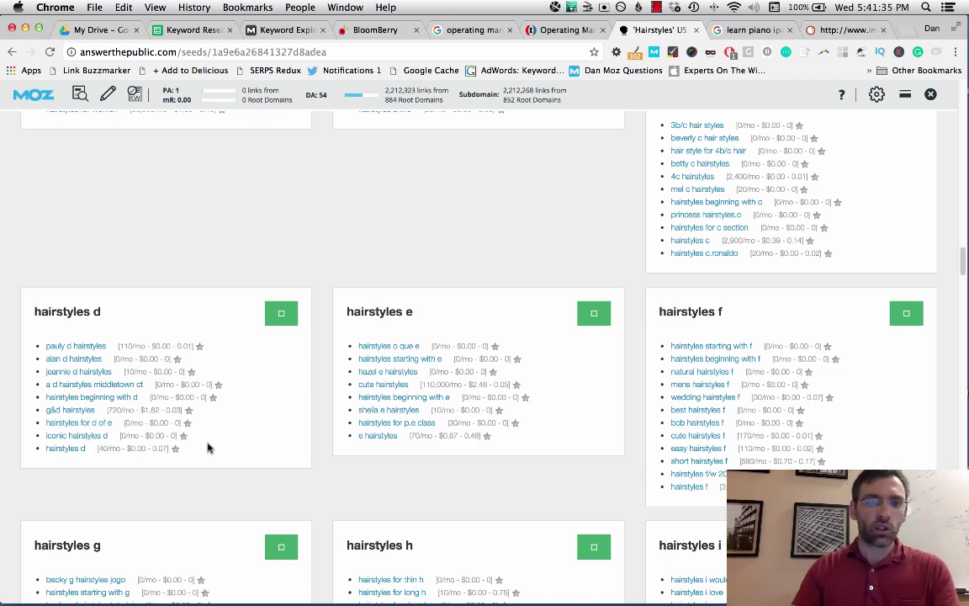
pyautogui.scroll(-3, 209, 448)
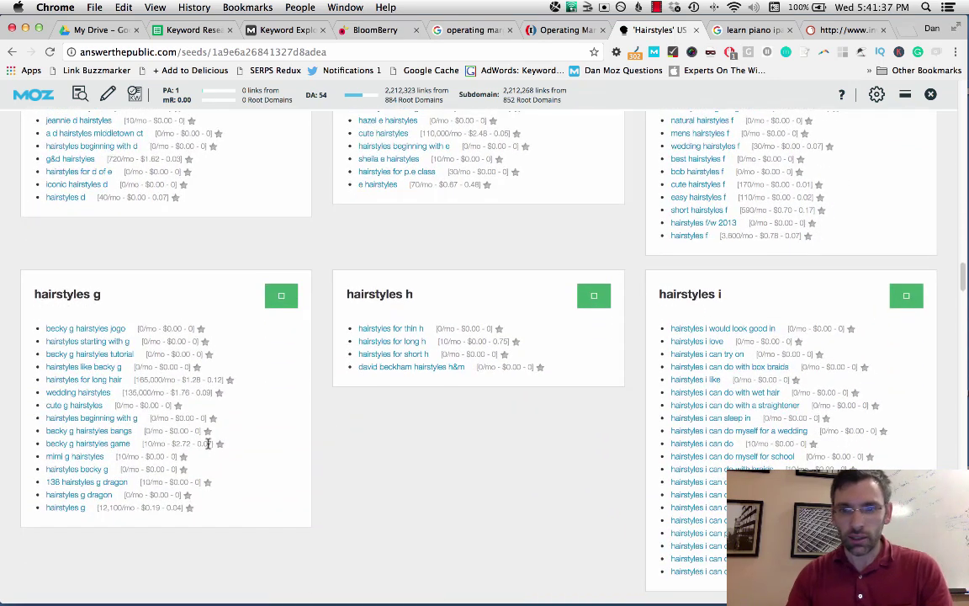
pyautogui.scroll(-1, 208, 448)
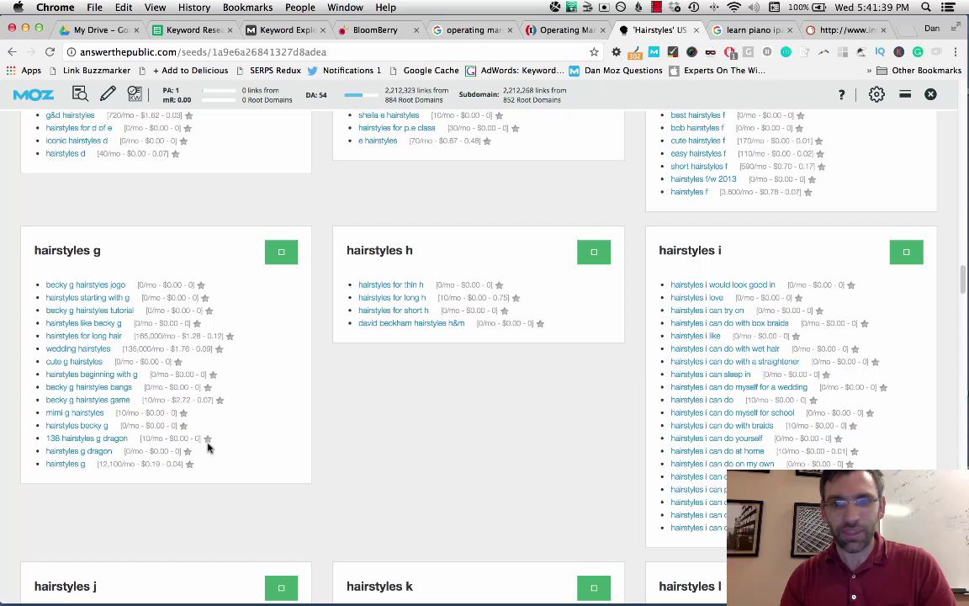
pyautogui.scroll(-1, 208, 447)
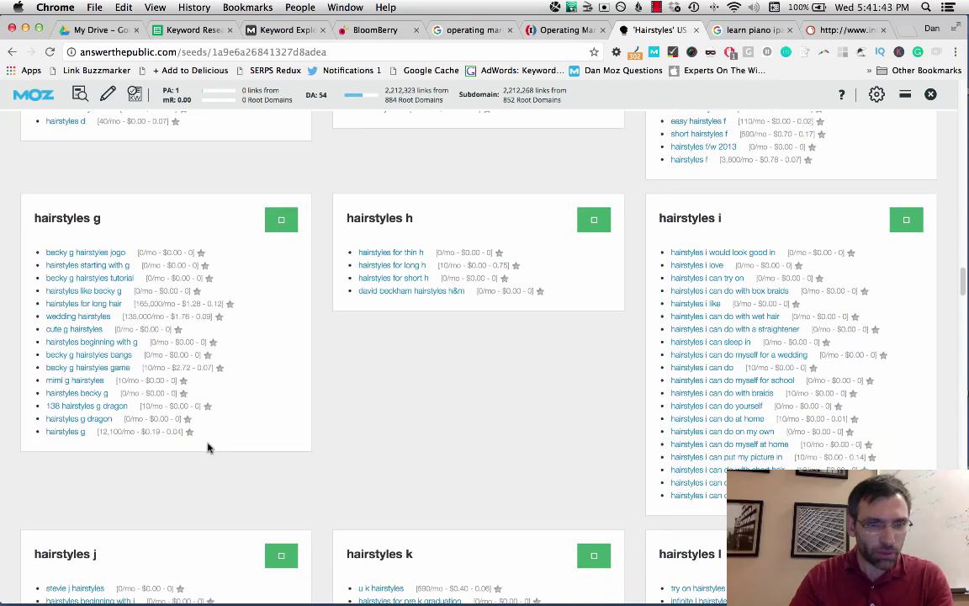
pyautogui.scroll(-7, 309, 407)
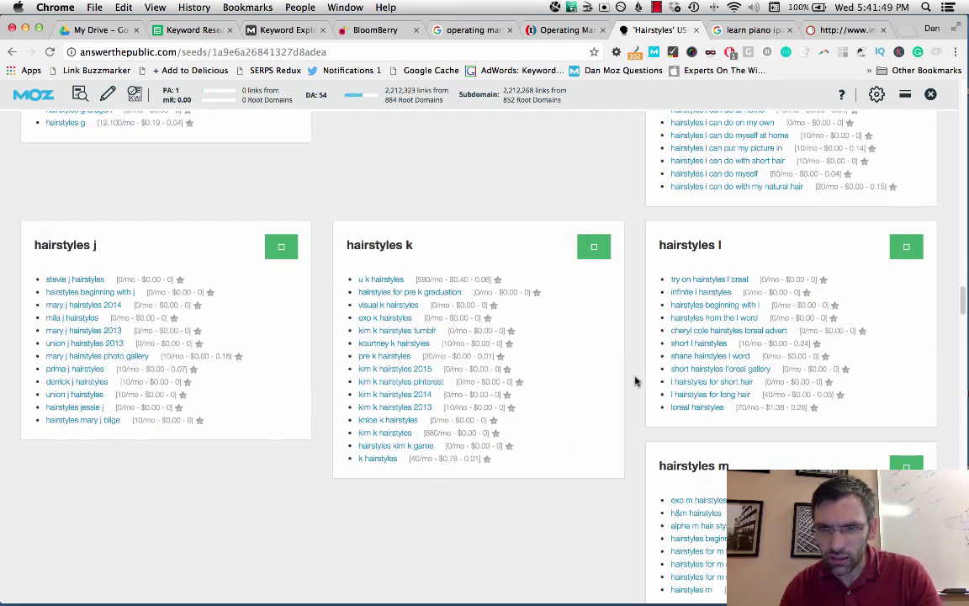
pyautogui.scroll(-5, 635, 382)
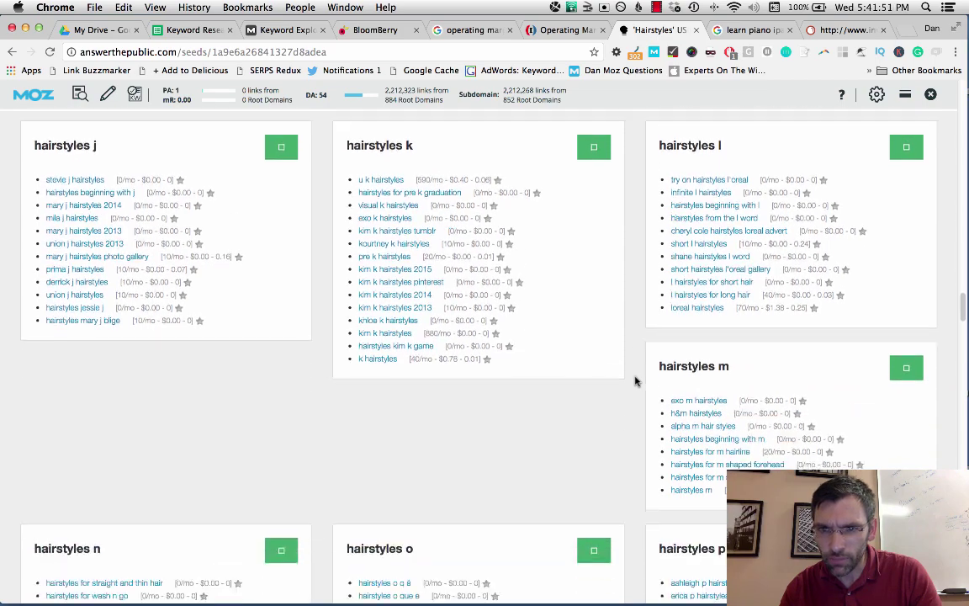
pyautogui.scroll(-4, 635, 381)
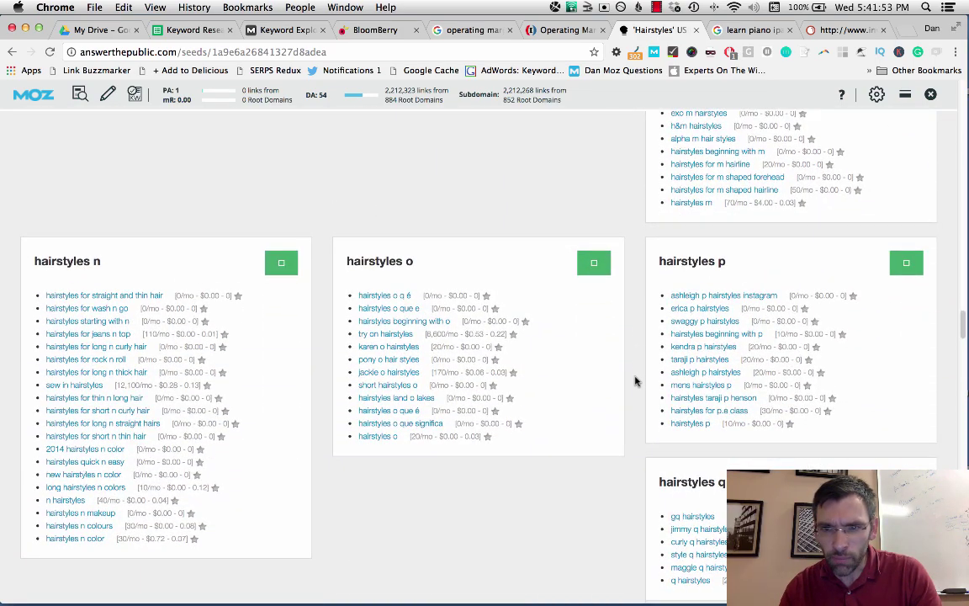
pyautogui.scroll(-2, 635, 381)
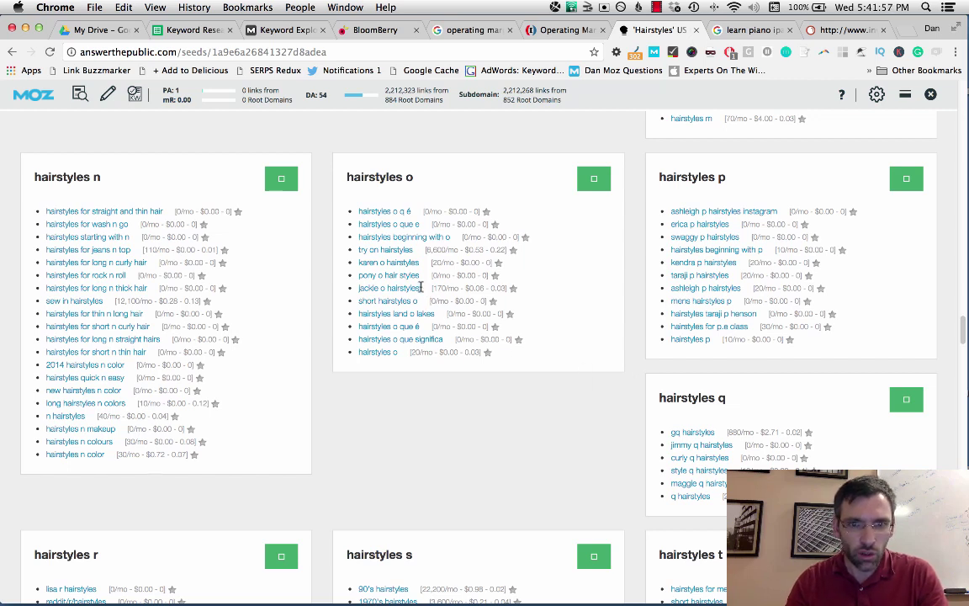
pyautogui.moveTo(420, 287); pyautogui.dragTo(358, 288)
pyautogui.press('super+c')
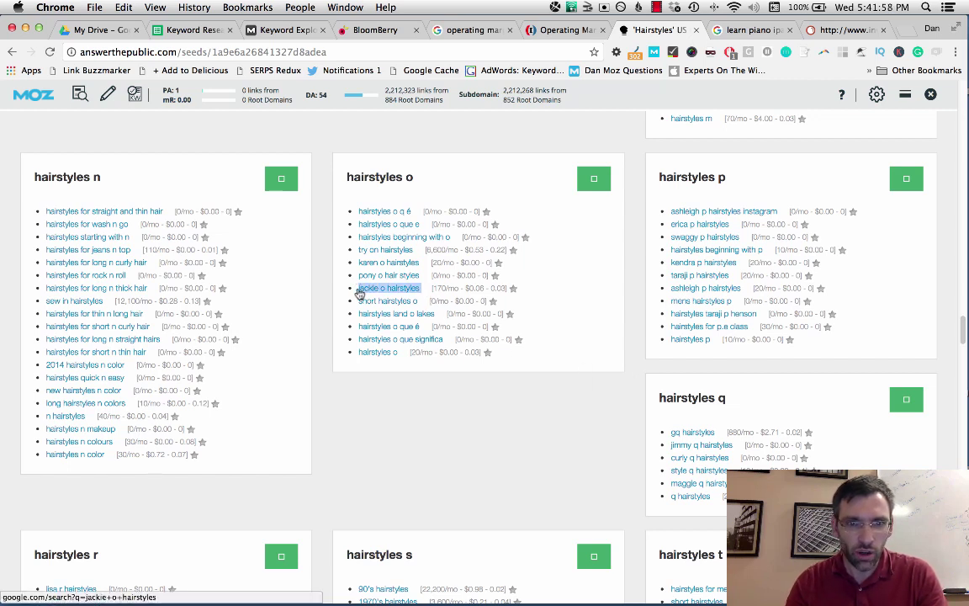
pyautogui.click(470, 456)
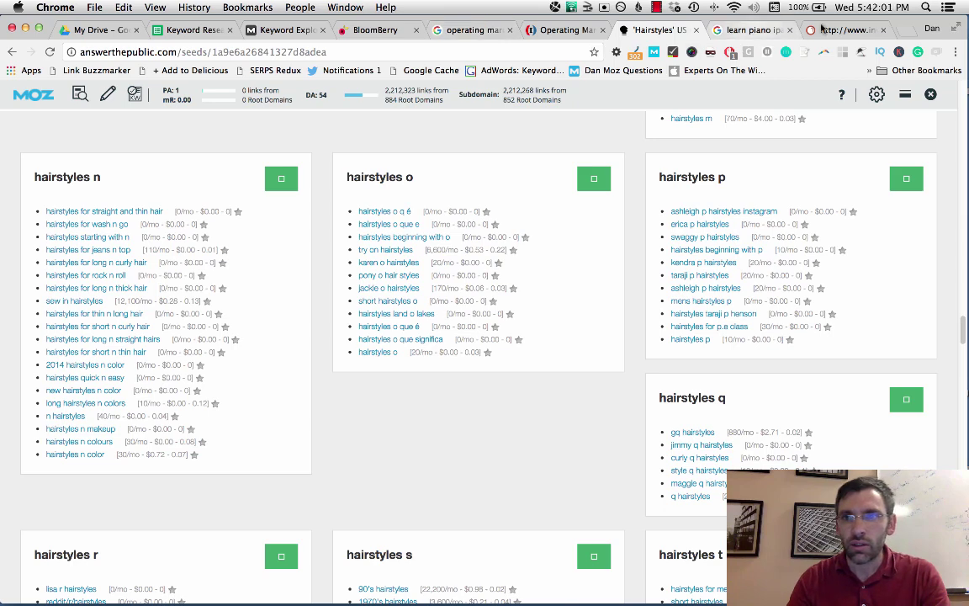
pyautogui.click(745, 29)
# Search Google for 'jackie o hairstyles' and scroll through the results.
pyautogui.moveTo(249, 129); pyautogui.dragTo(229, 110)
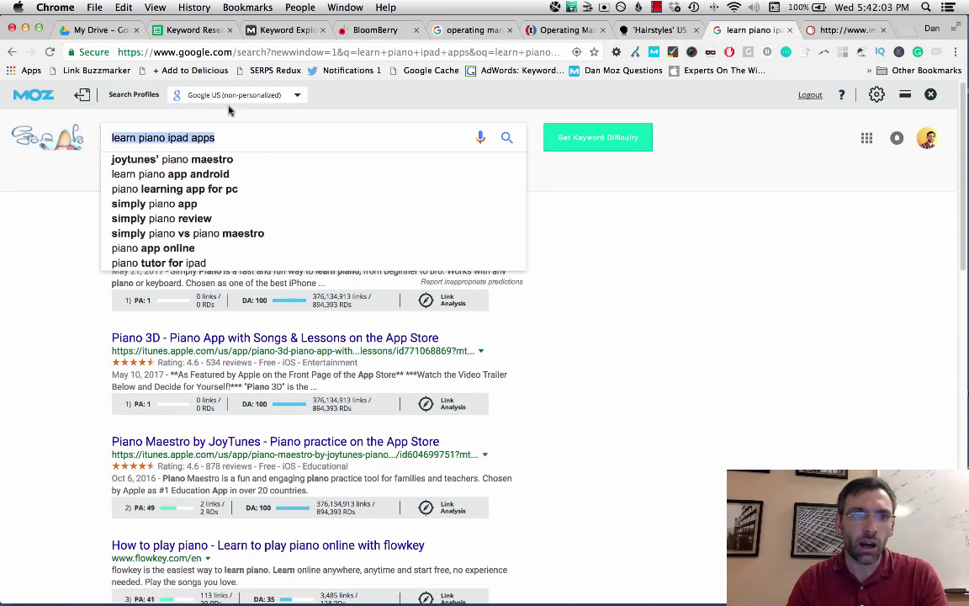
pyautogui.press('super+v')
pyautogui.press('Return')
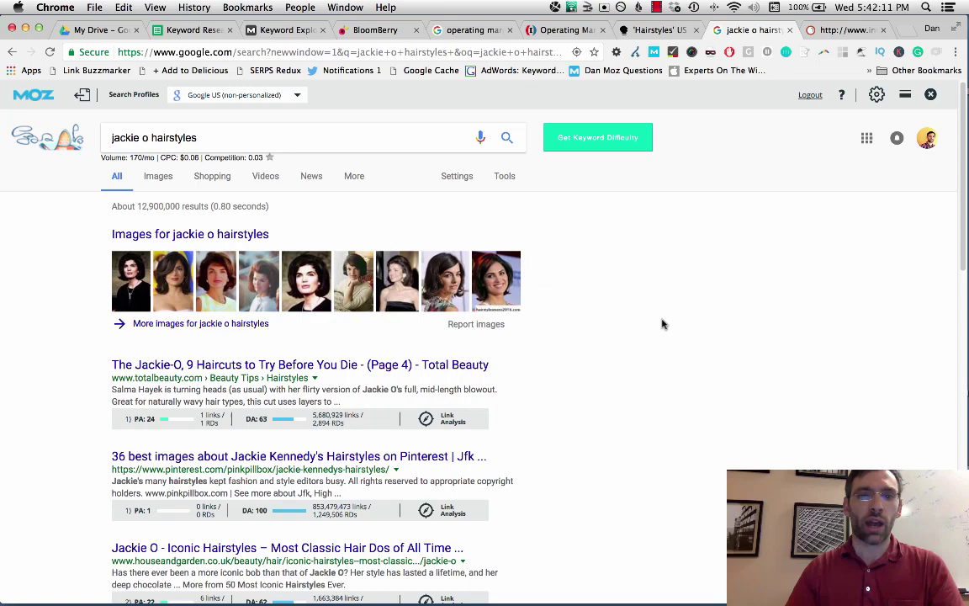
pyautogui.scroll(-5, 662, 323)
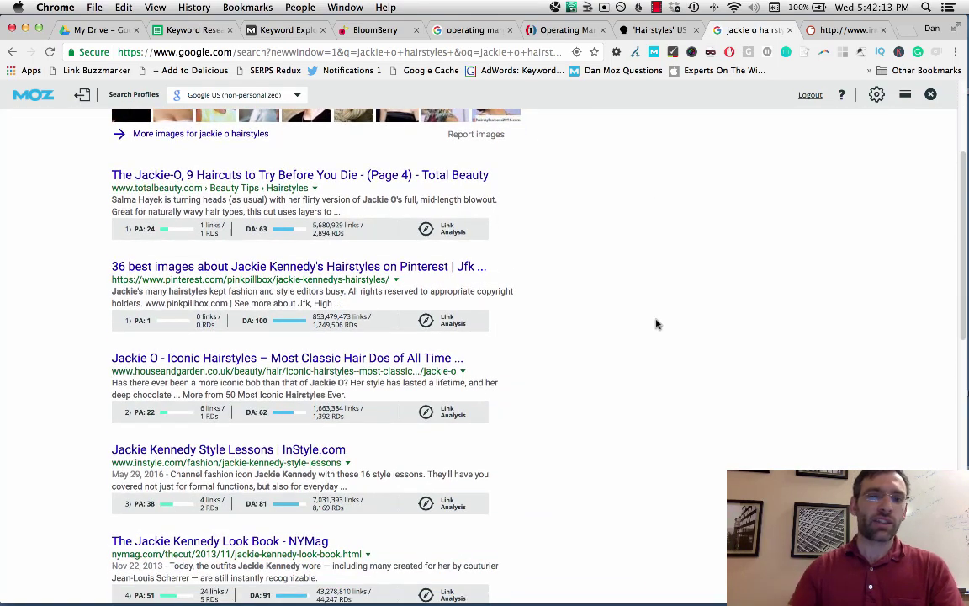
pyautogui.scroll(-10, 658, 324)
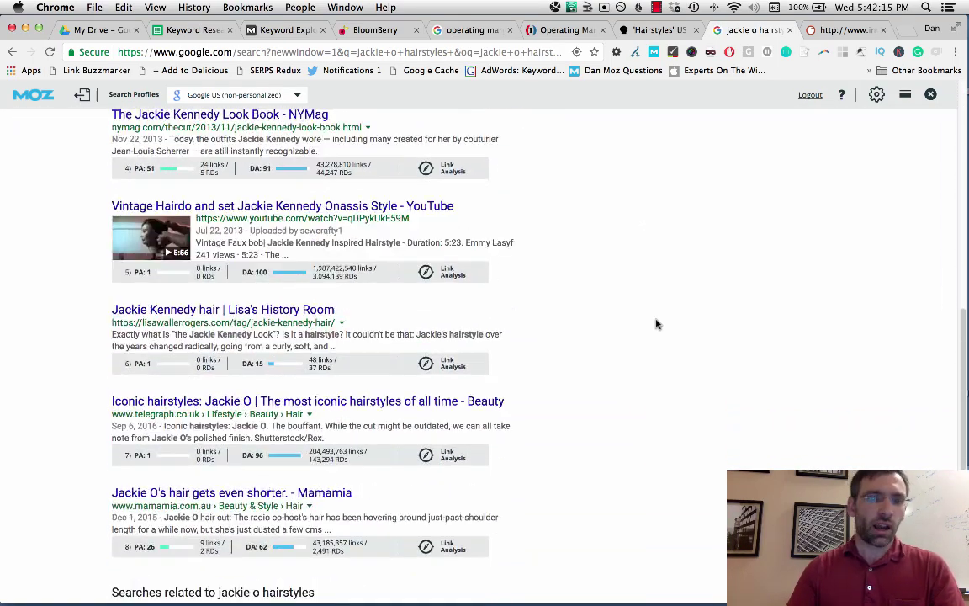
pyautogui.scroll(-1, 658, 323)
pyautogui.scroll(-4, 658, 324)
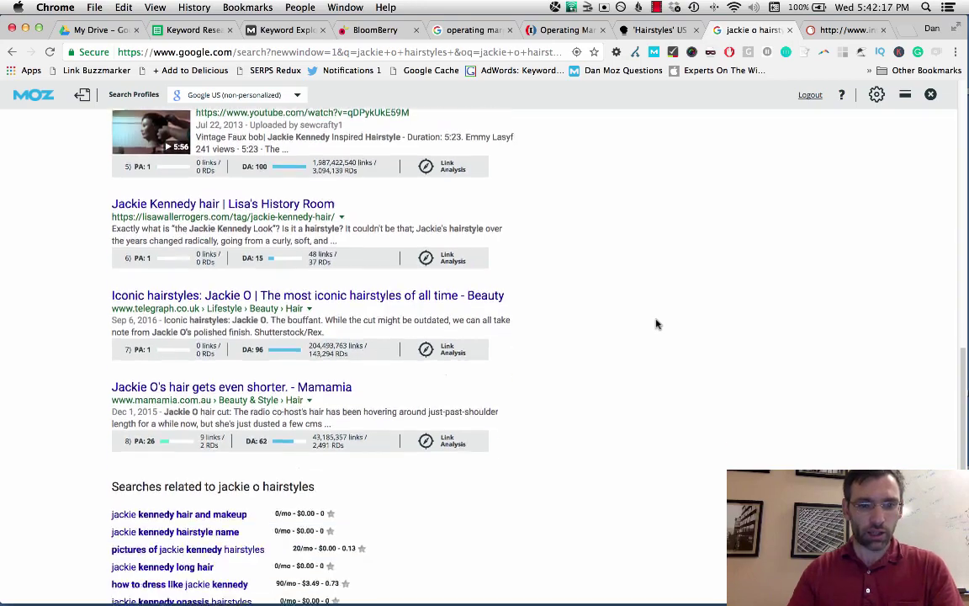
pyautogui.scroll(18, 657, 324)
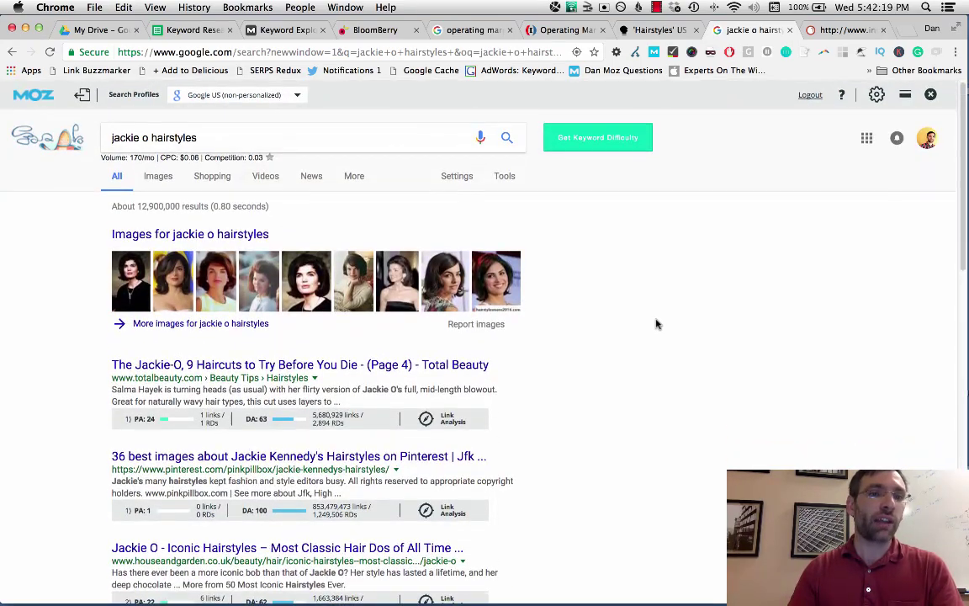
pyautogui.scroll(-6, 656, 324)
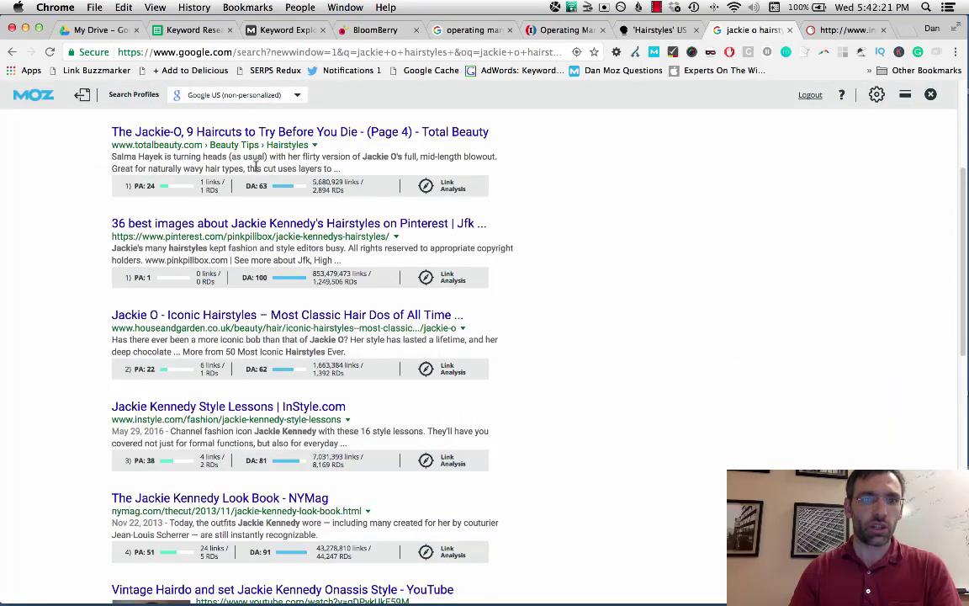
pyautogui.scroll(-4, 510, 367)
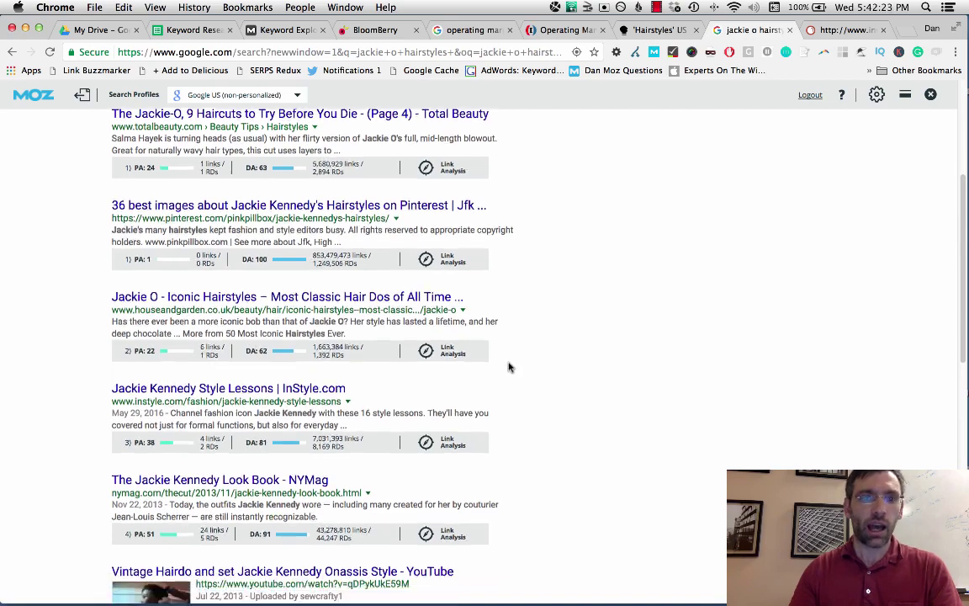
pyautogui.scroll(-1, 509, 366)
pyautogui.scroll(-7, 509, 366)
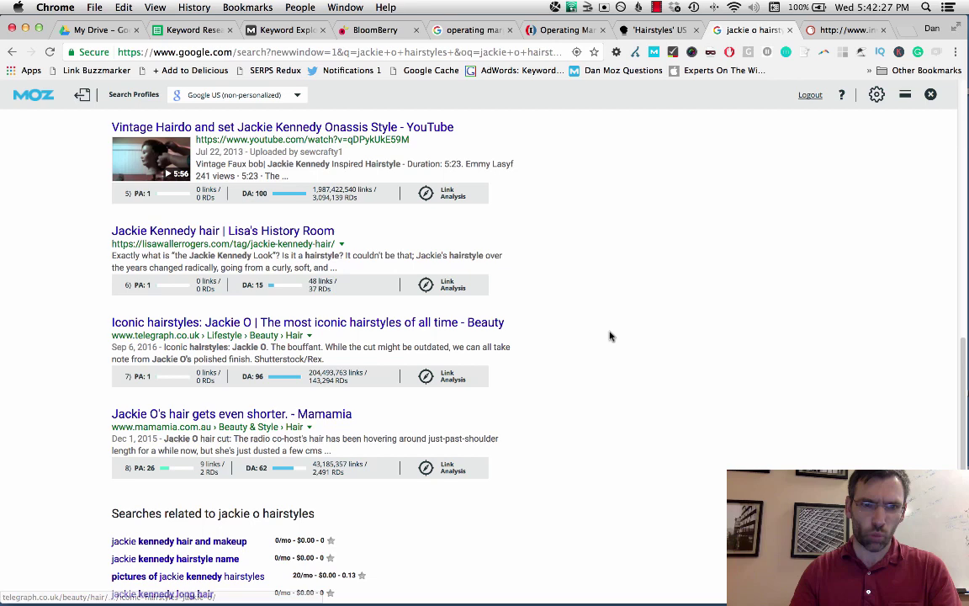
pyautogui.scroll(-2, 584, 314)
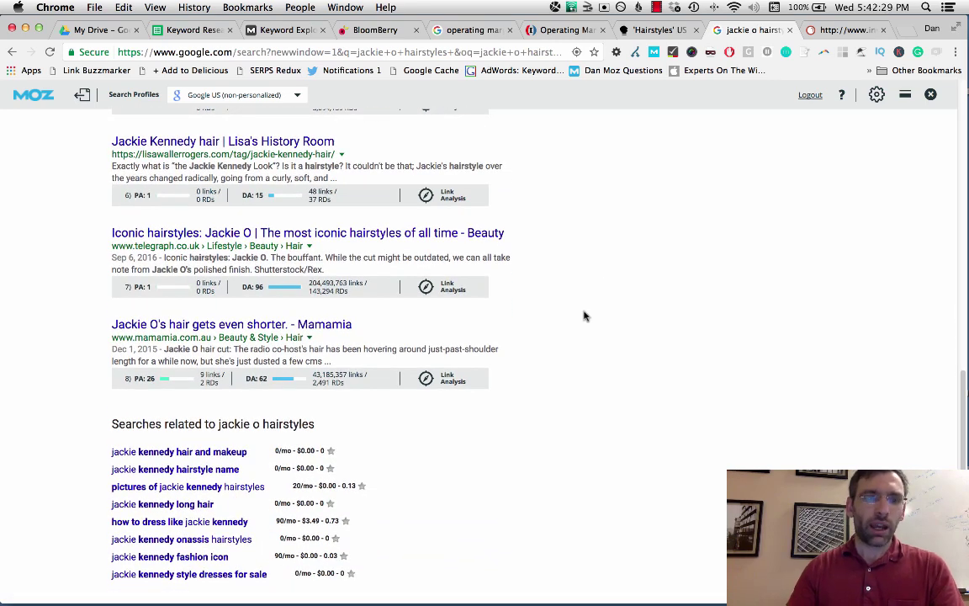
pyautogui.scroll(-3, 586, 316)
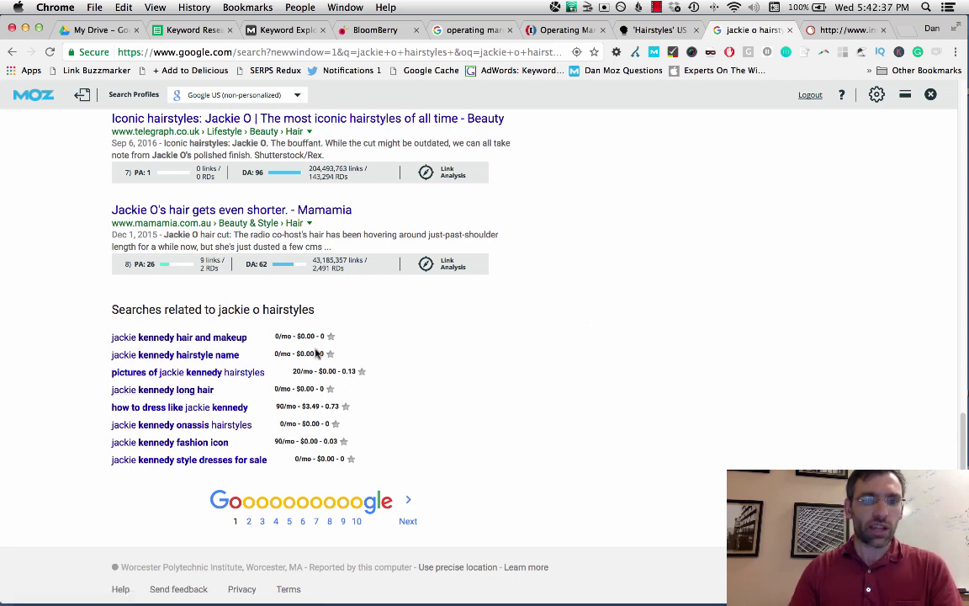
# Review related search volumes and open 'pictures of jackie kennedy hairstyles'.
pyautogui.moveTo(276, 336); pyautogui.dragTo(358, 454)
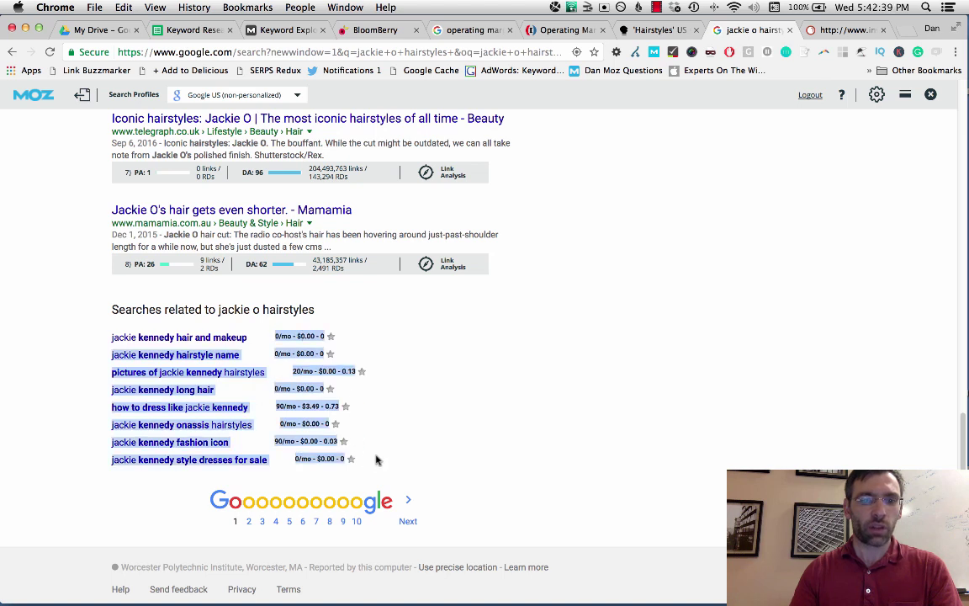
pyautogui.click(376, 459)
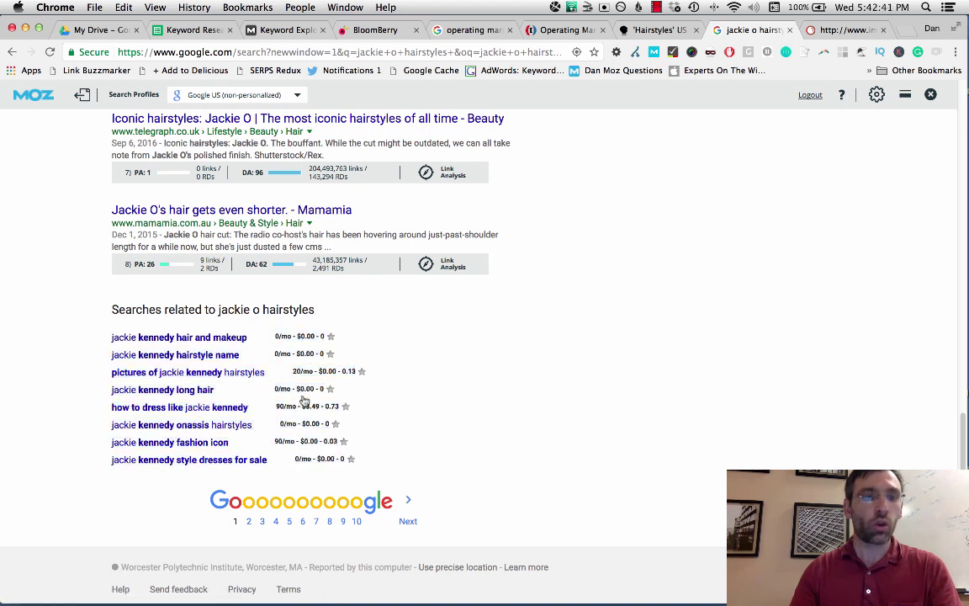
pyautogui.click(151, 373)
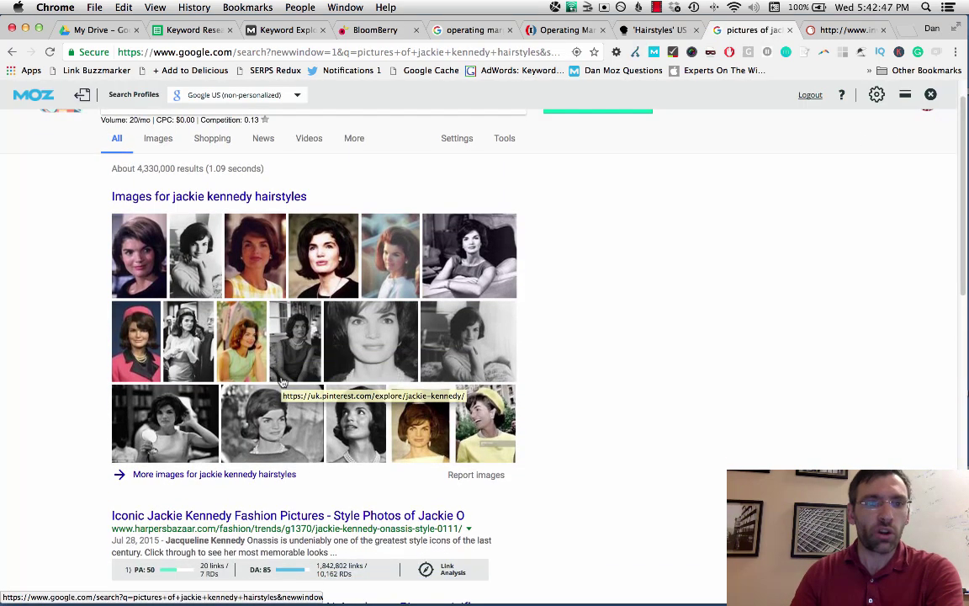
pyautogui.scroll(-5, 171, 335)
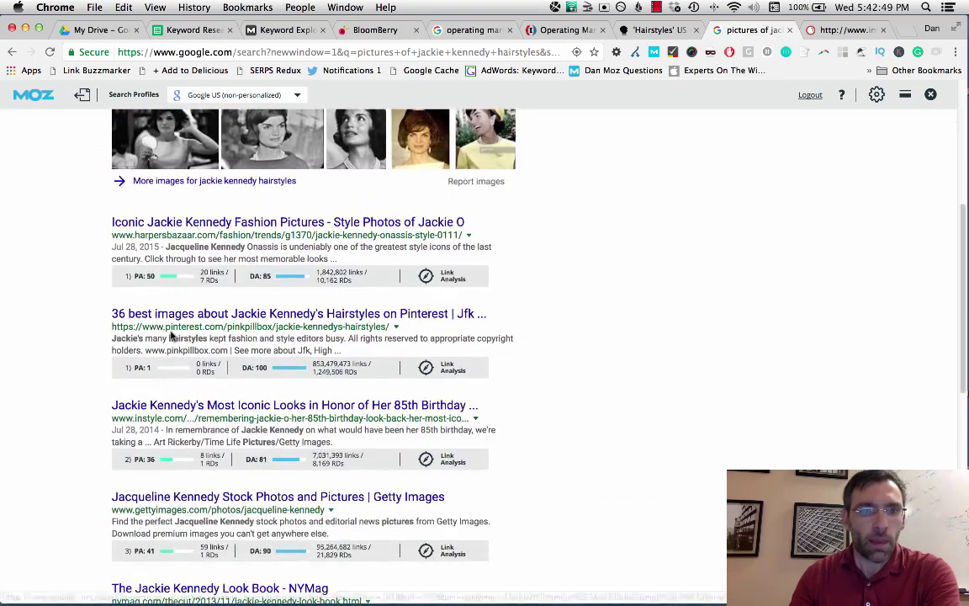
pyautogui.scroll(-6, 493, 359)
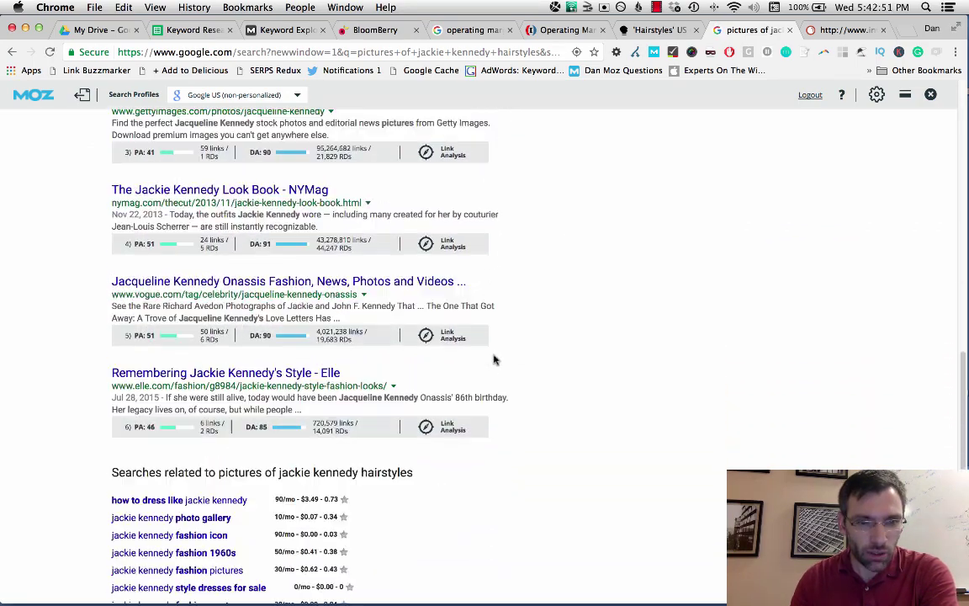
pyautogui.scroll(1, 494, 359)
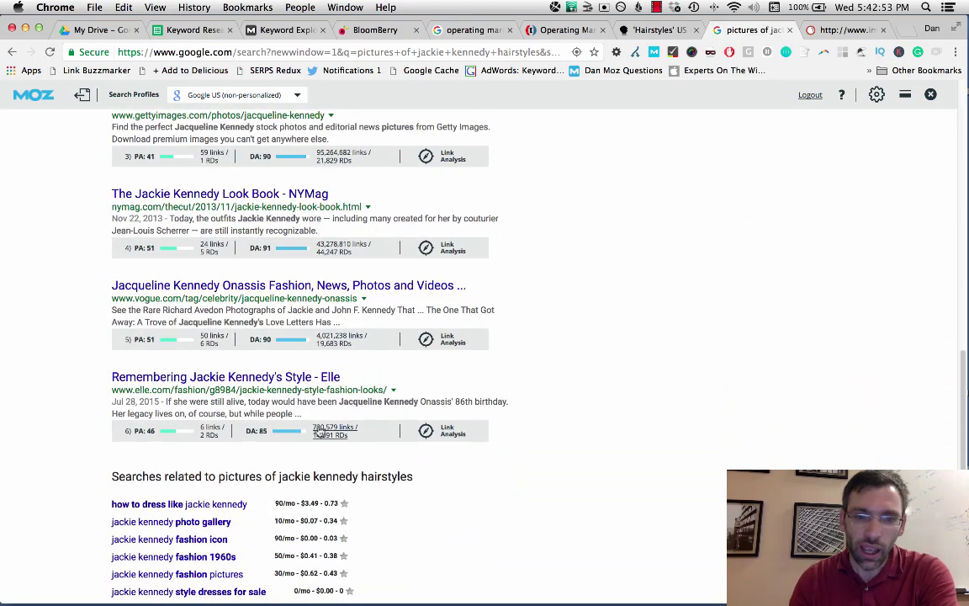
# Copy 'hairstyles you can do with wet hair' from the AnswerThePublic hairstyles list.
pyautogui.click(652, 29)
pyautogui.scroll(-4, 402, 441)
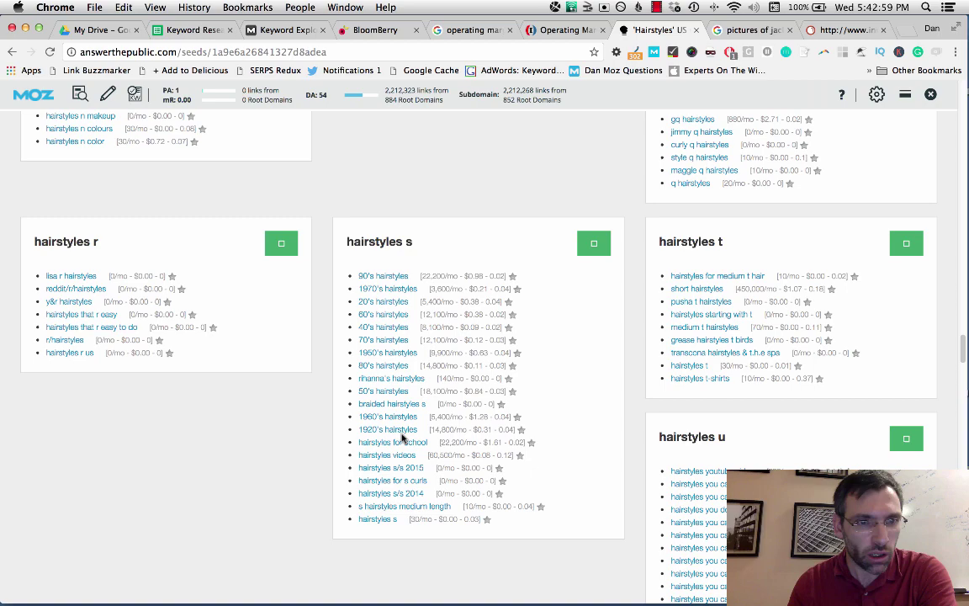
pyautogui.scroll(-1, 402, 437)
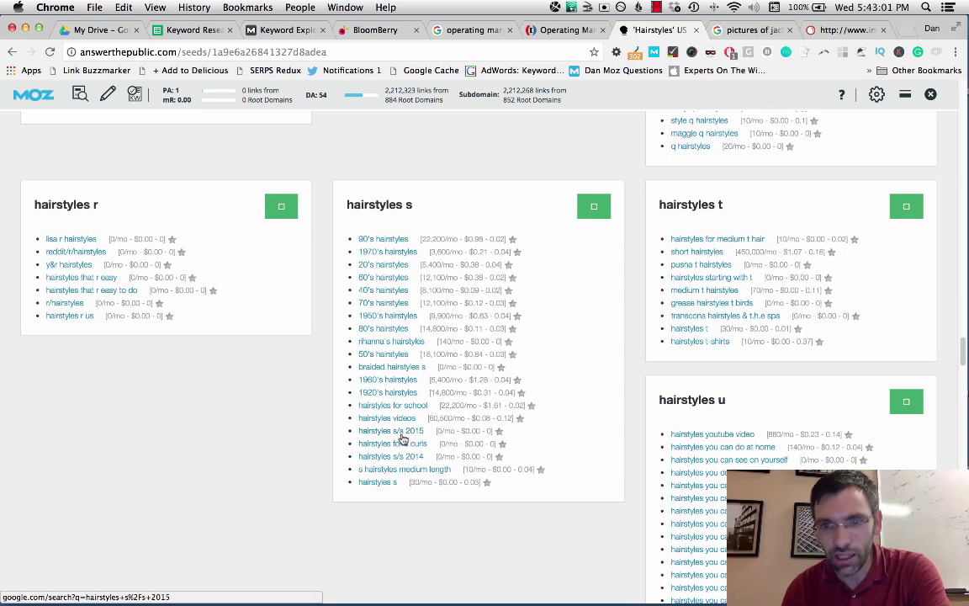
pyautogui.scroll(-4, 402, 438)
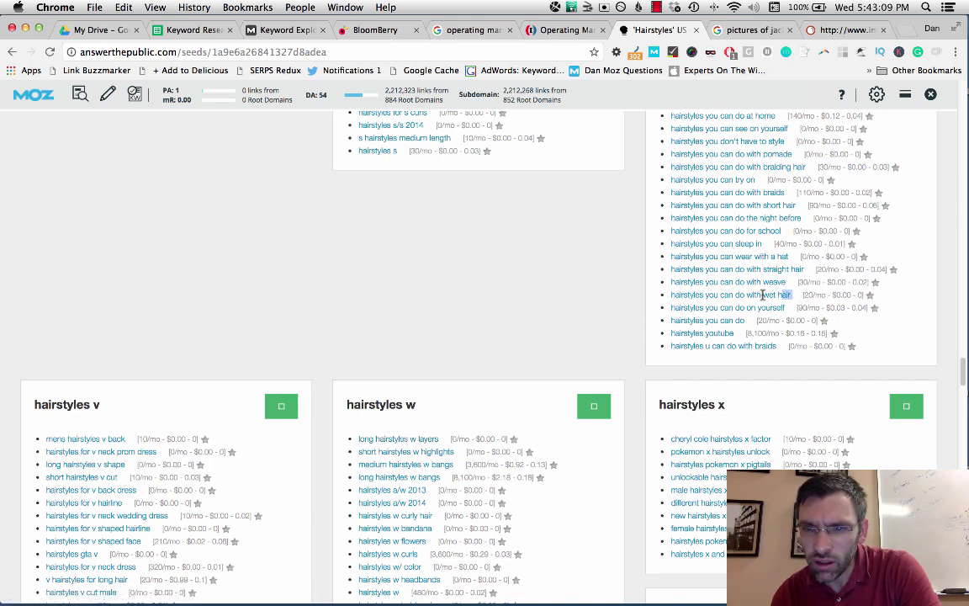
pyautogui.moveTo(792, 295); pyautogui.dragTo(664, 298)
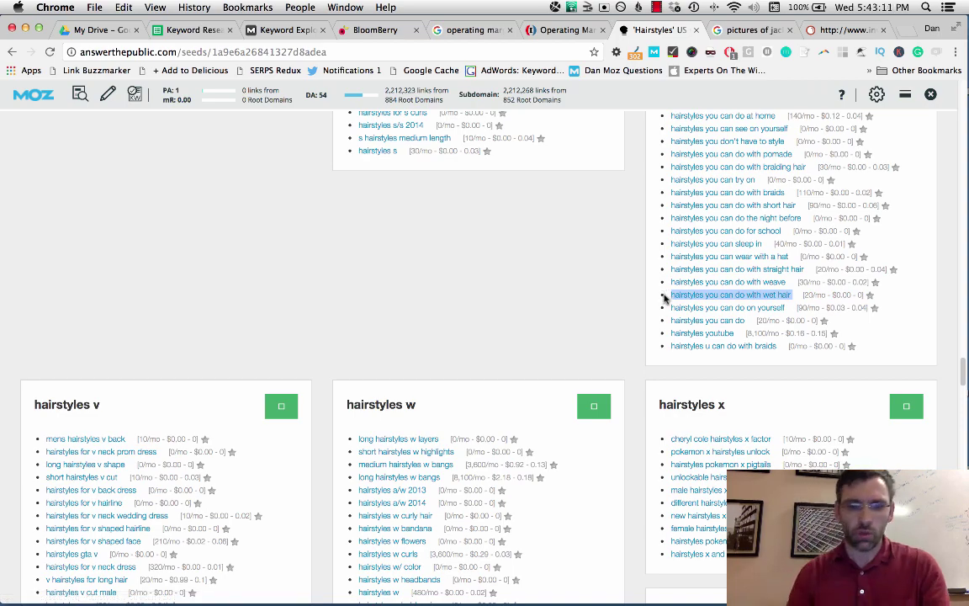
pyautogui.press('super+c')
pyautogui.hotkey('ctrl', 'Tab')
pyautogui.scroll(15, 656, 307)
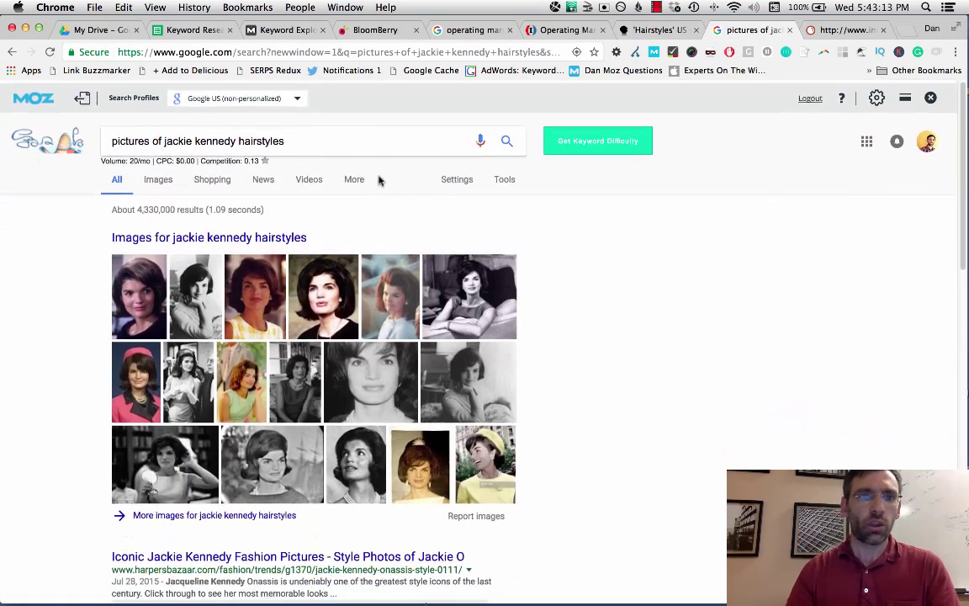
# Replace the Google query with 'hairstyles you can do with wet hair' and search.
pyautogui.tripleClick(327, 139)
pyautogui.press('super+v')
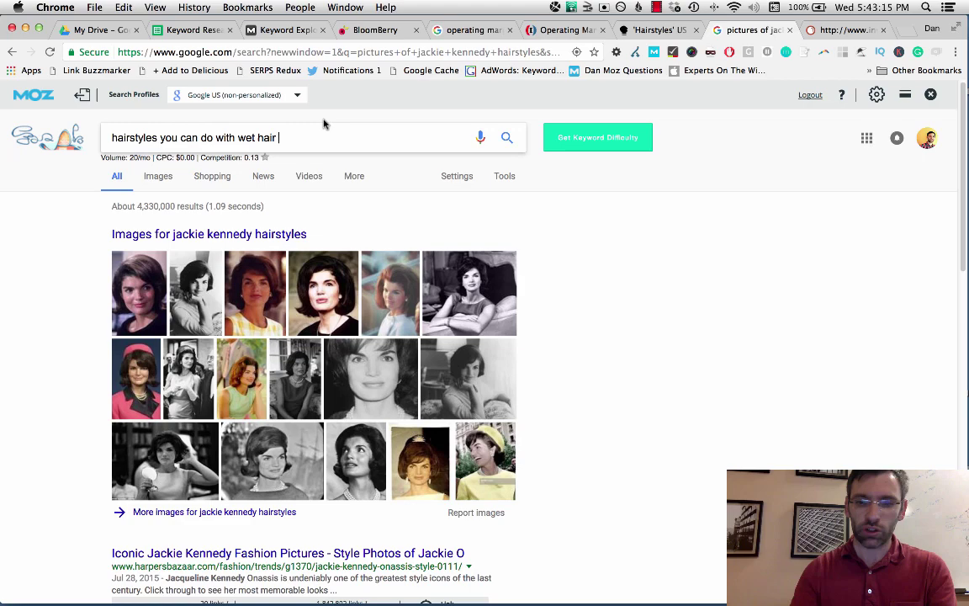
pyautogui.press('Return')
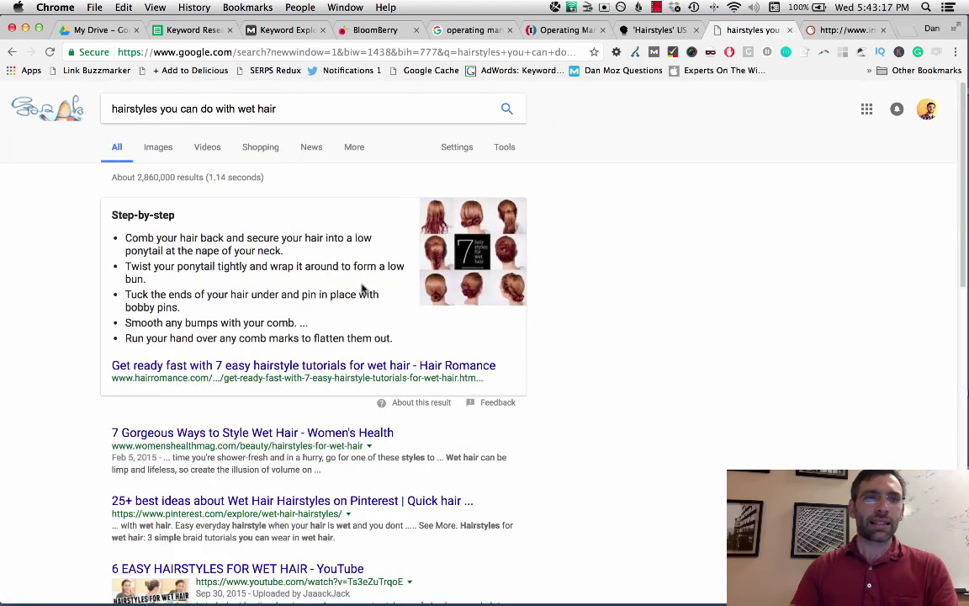
# Scroll down to Related searches and open 'wet hairstyles for black hair'.
pyautogui.scroll(-1, 591, 303)
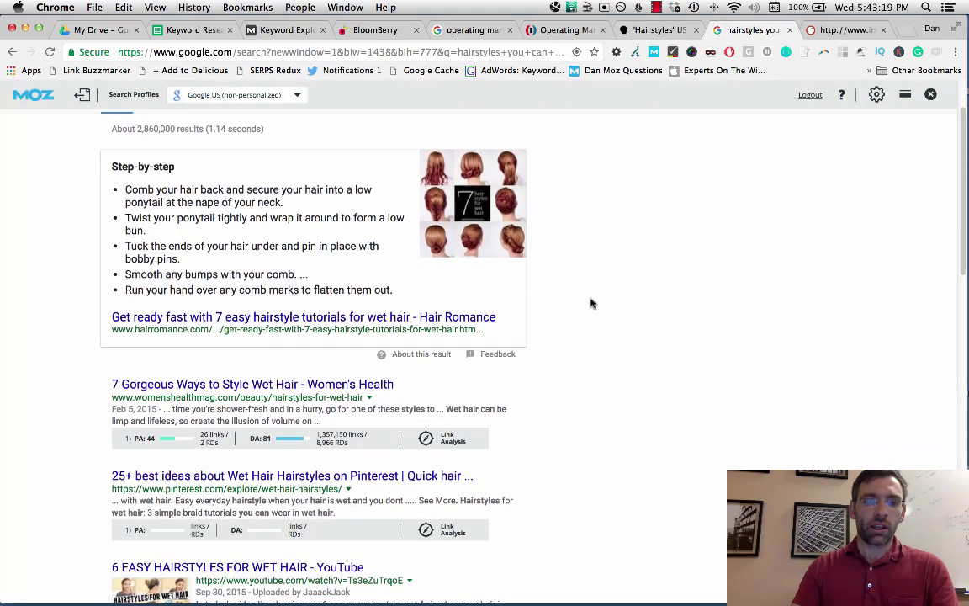
pyautogui.scroll(-5, 591, 303)
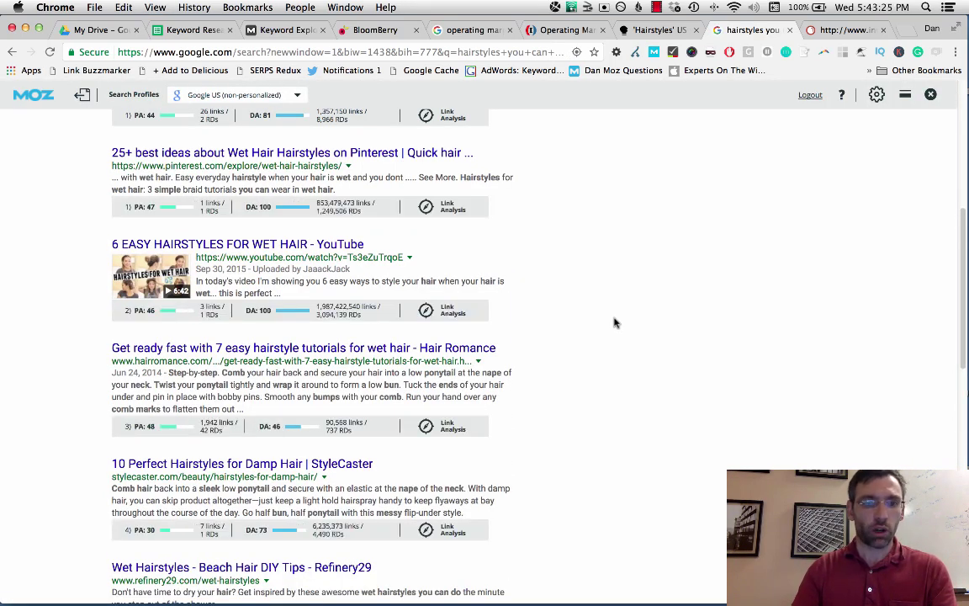
pyautogui.scroll(-3, 614, 322)
pyautogui.scroll(-5, 614, 322)
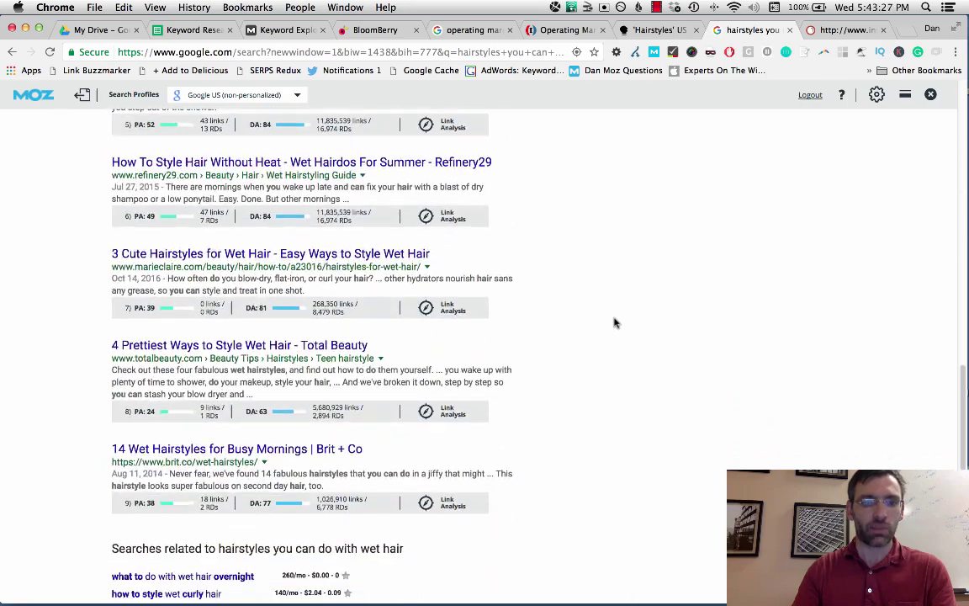
pyautogui.scroll(3, 615, 322)
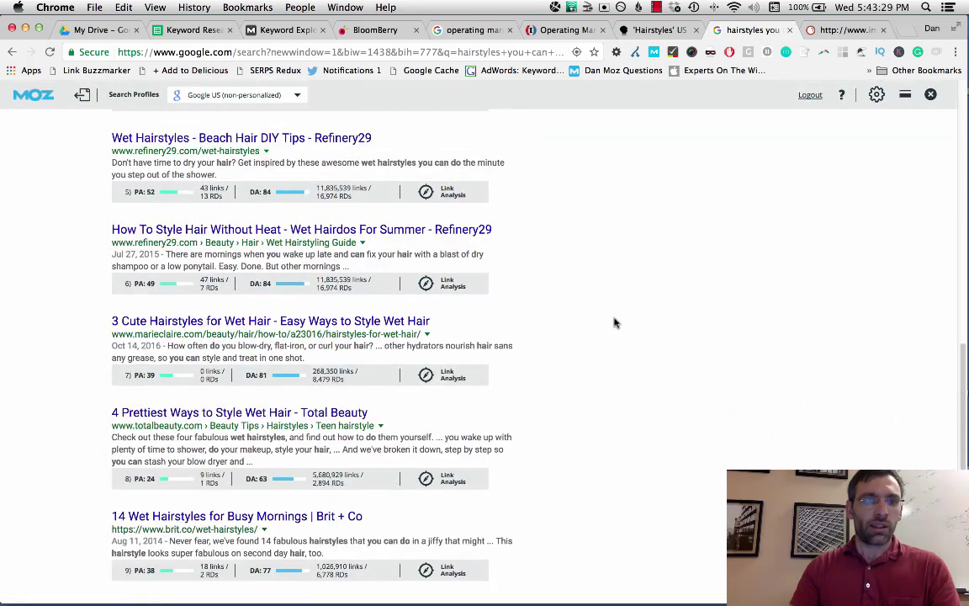
pyautogui.scroll(-1, 614, 322)
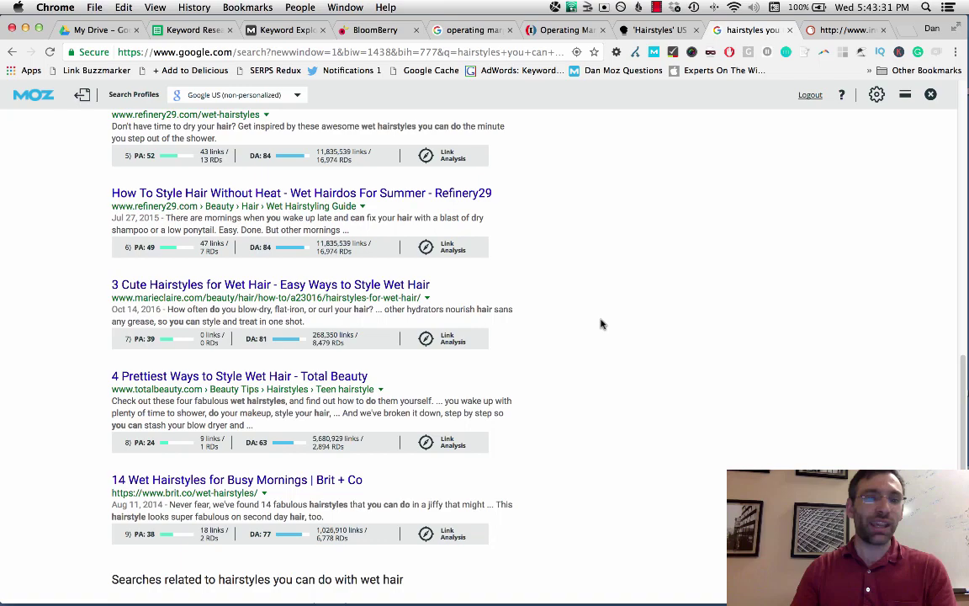
pyautogui.scroll(2, 601, 325)
pyautogui.scroll(-5, 602, 325)
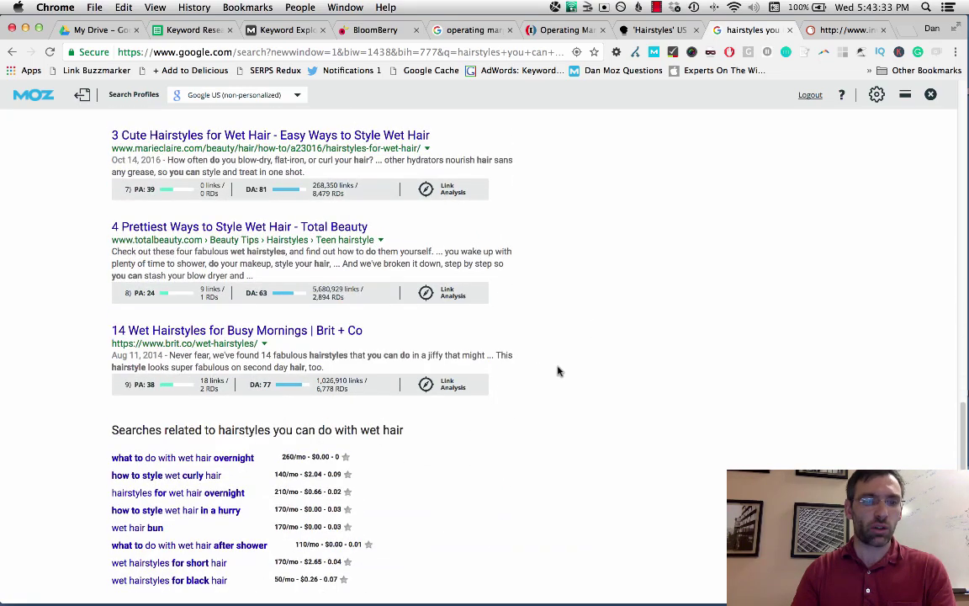
pyautogui.scroll(-2, 556, 370)
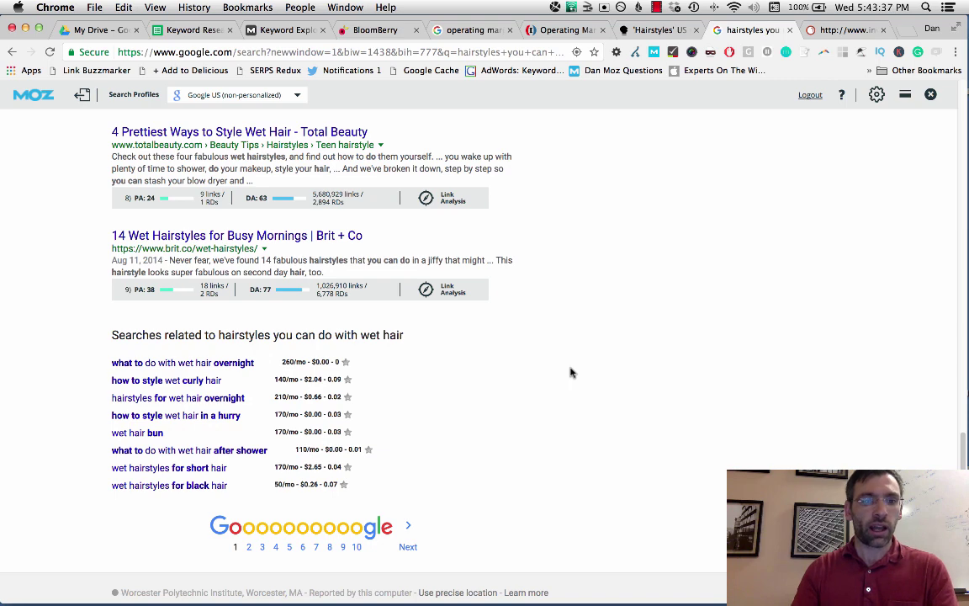
pyautogui.scroll(-1, 570, 372)
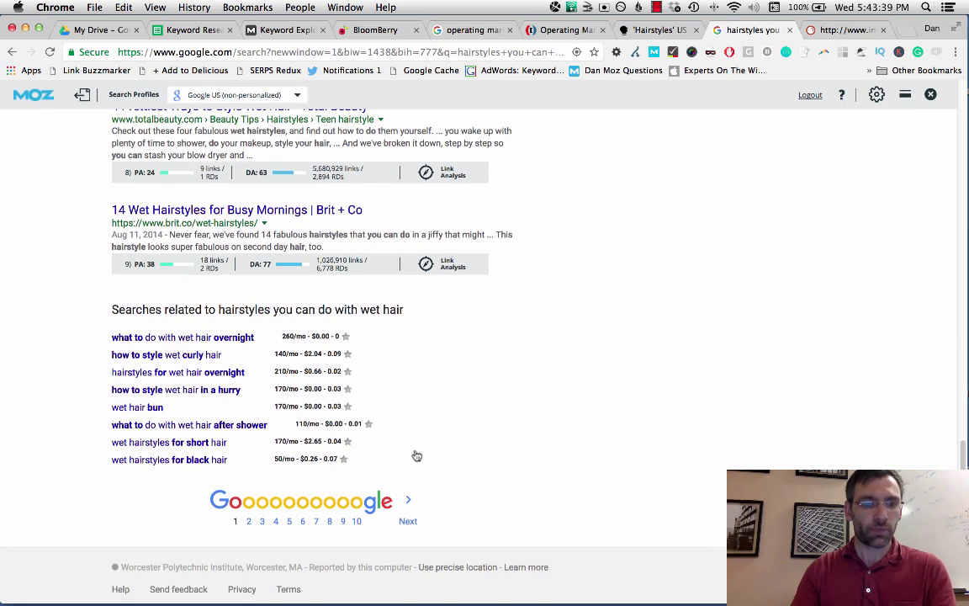
pyautogui.click(181, 462)
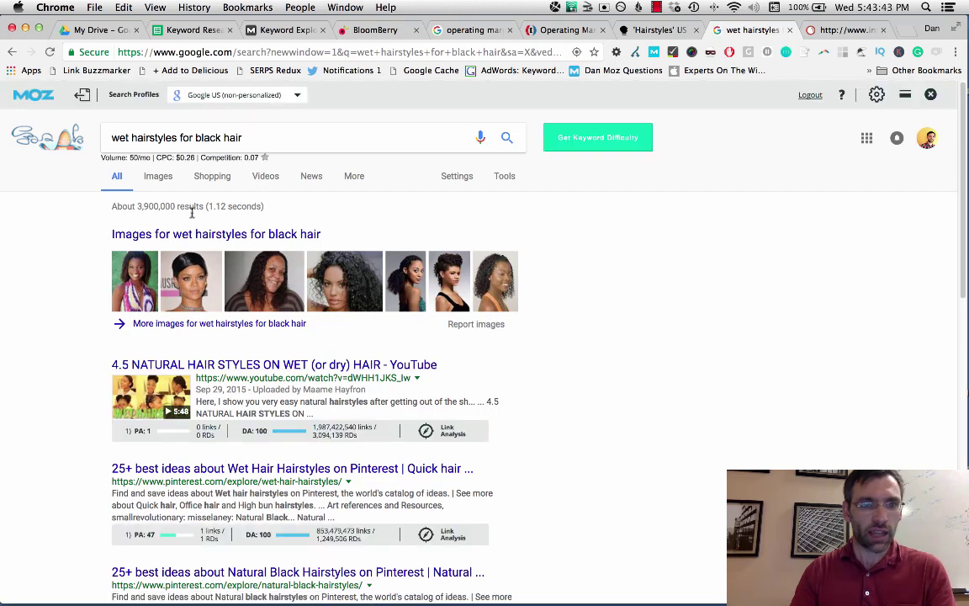
# Review the wet hairstyles for black hair results and Moz metrics, then select the query text.
pyautogui.scroll(-5, 556, 320)
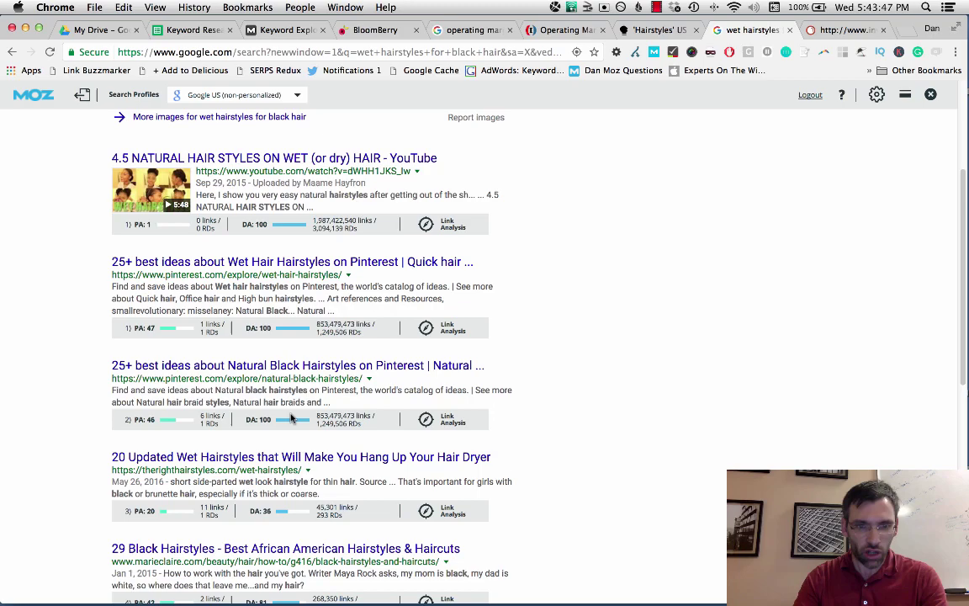
pyautogui.scroll(-3, 263, 374)
pyautogui.scroll(-2, 263, 406)
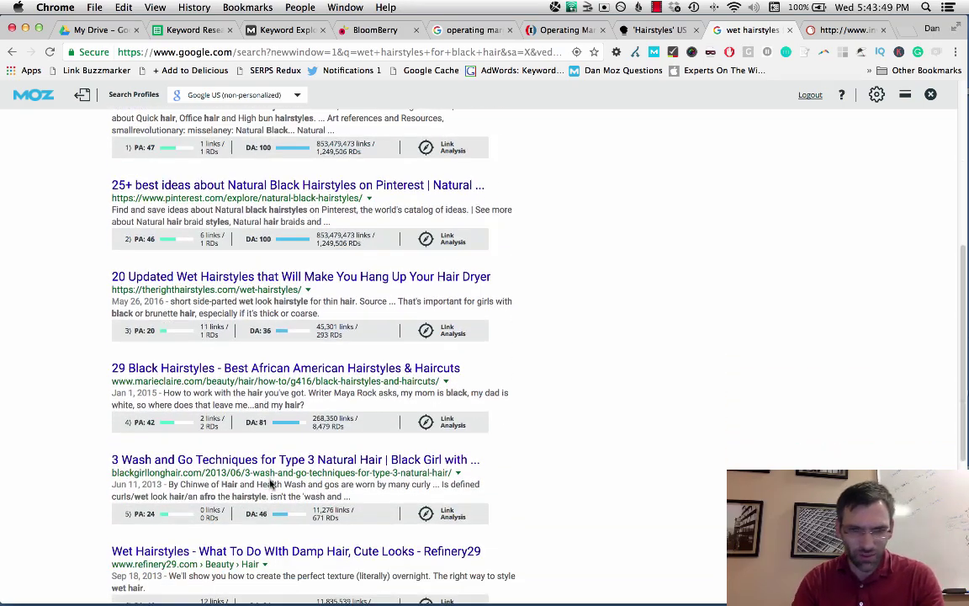
pyautogui.scroll(-3, 277, 488)
pyautogui.scroll(-4, 277, 489)
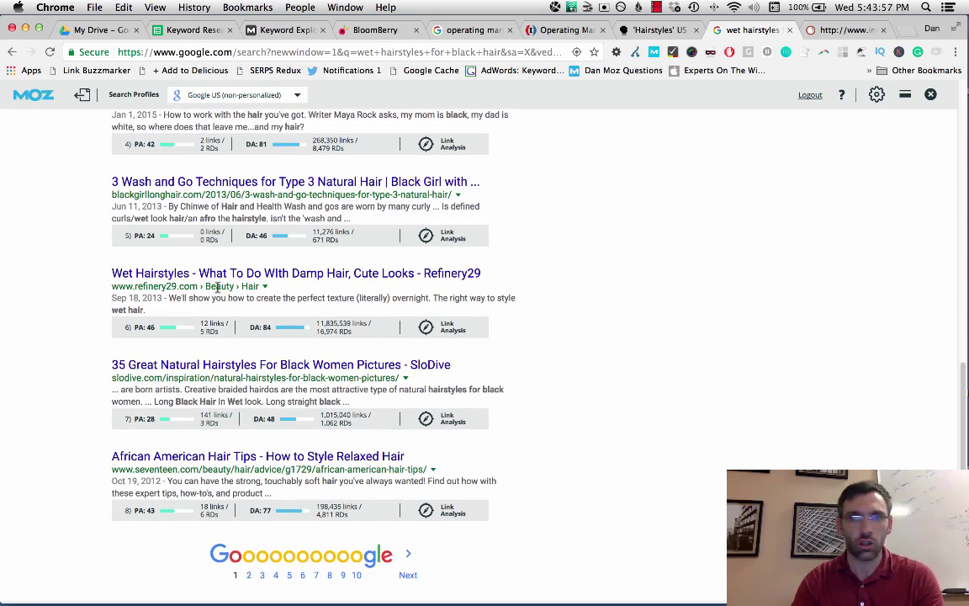
pyautogui.scroll(15, 217, 286)
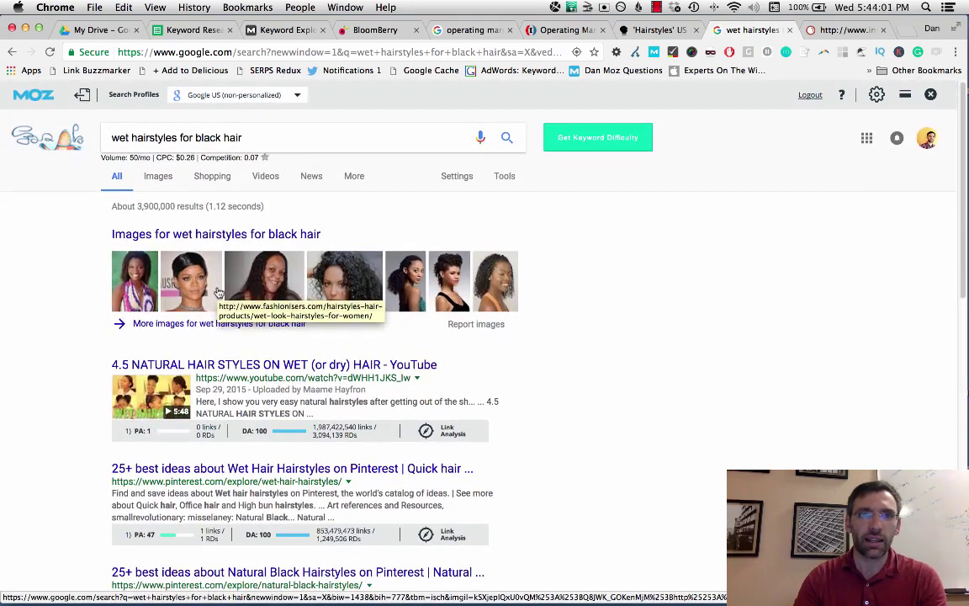
pyautogui.tripleClick(254, 139)
pyautogui.press('super+c')
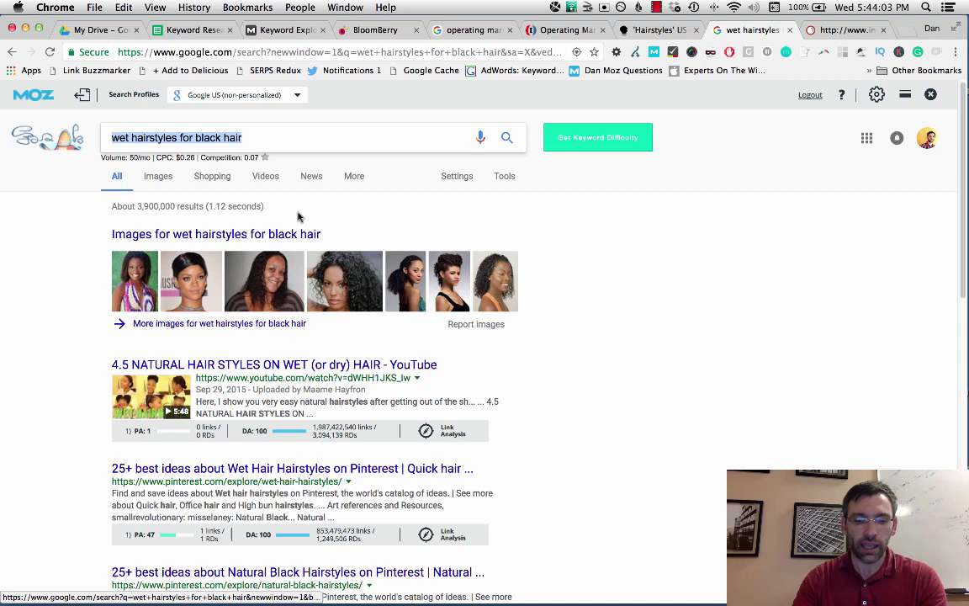
# Enter 'wet hairstyles for black hair' in A4 with volume 50 and Low opportunity.
pyautogui.click(190, 29)
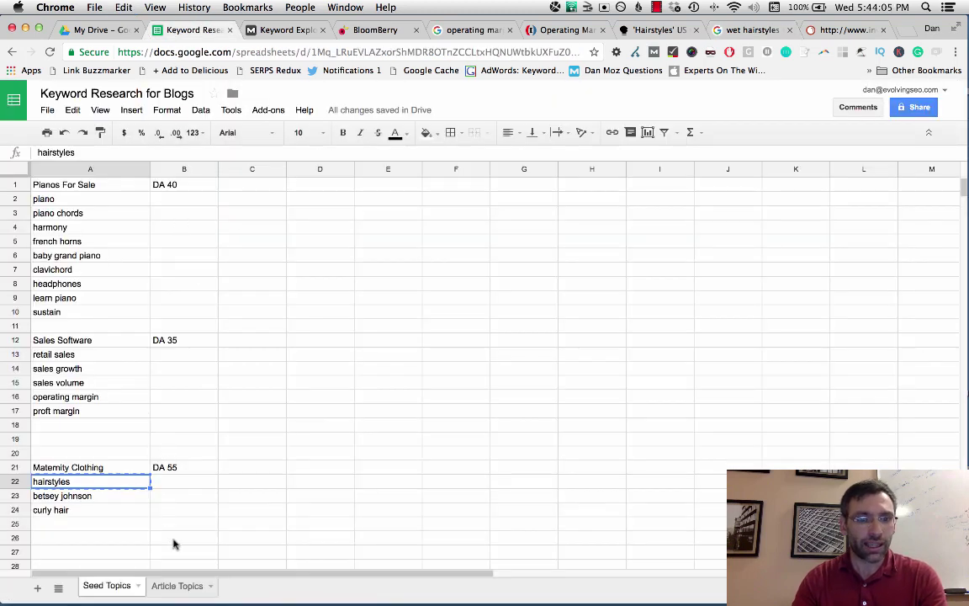
pyautogui.click(169, 585)
pyautogui.click(91, 231)
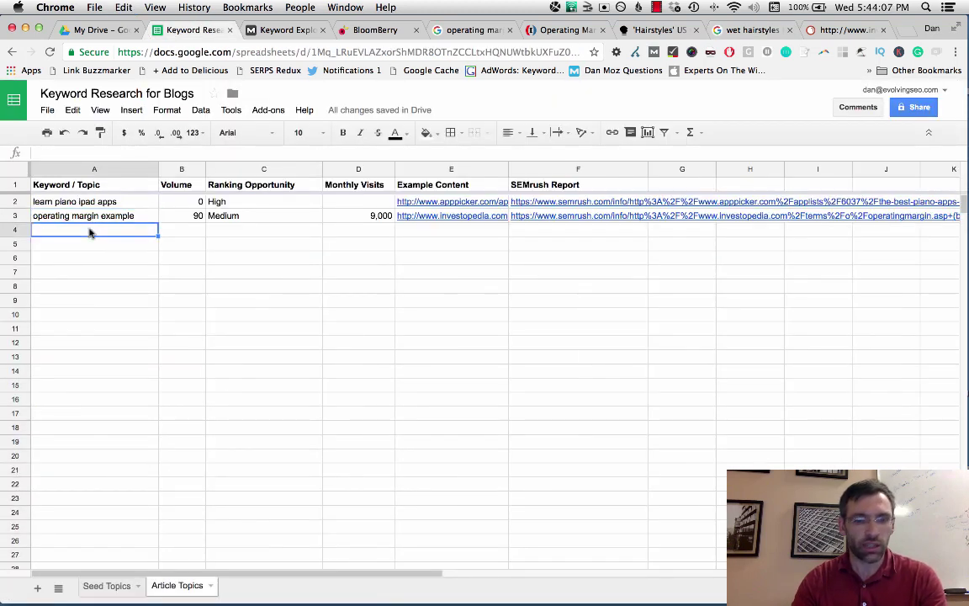
pyautogui.press('super+v')
pyautogui.click(174, 230)
pyautogui.write('5')
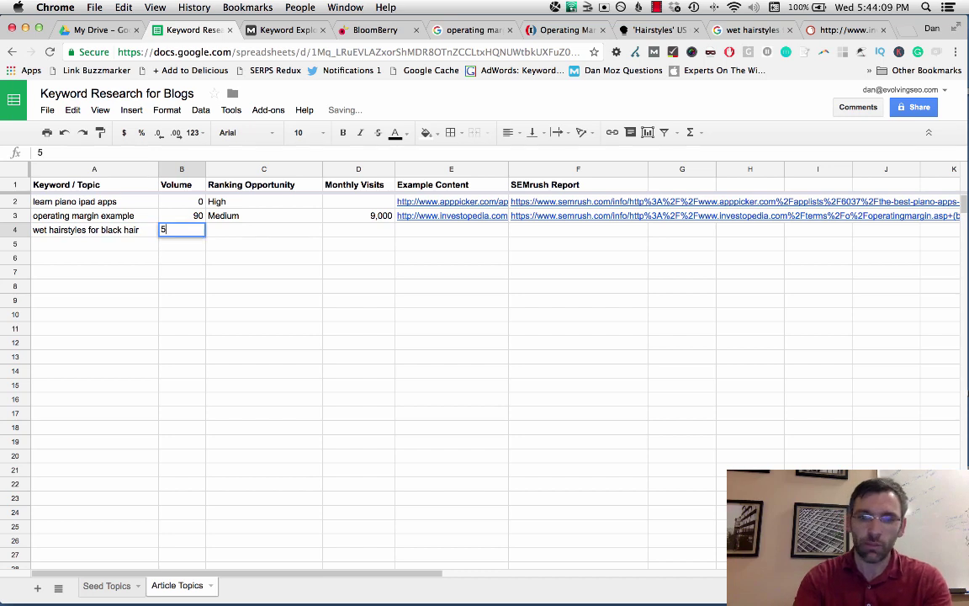
pyautogui.write('0')
pyautogui.press('Tab')
pyautogui.write('Low')
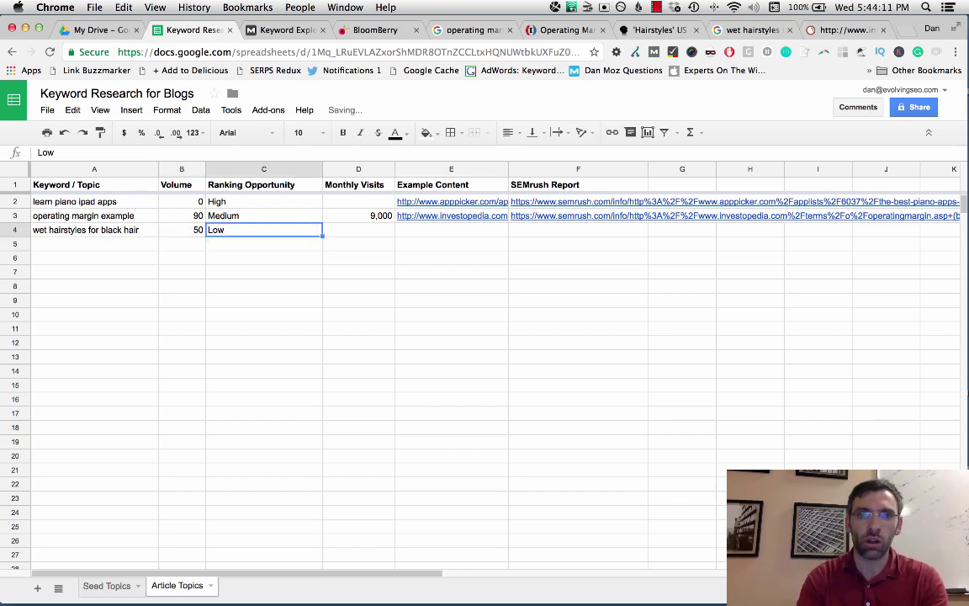
pyautogui.press('Tab')
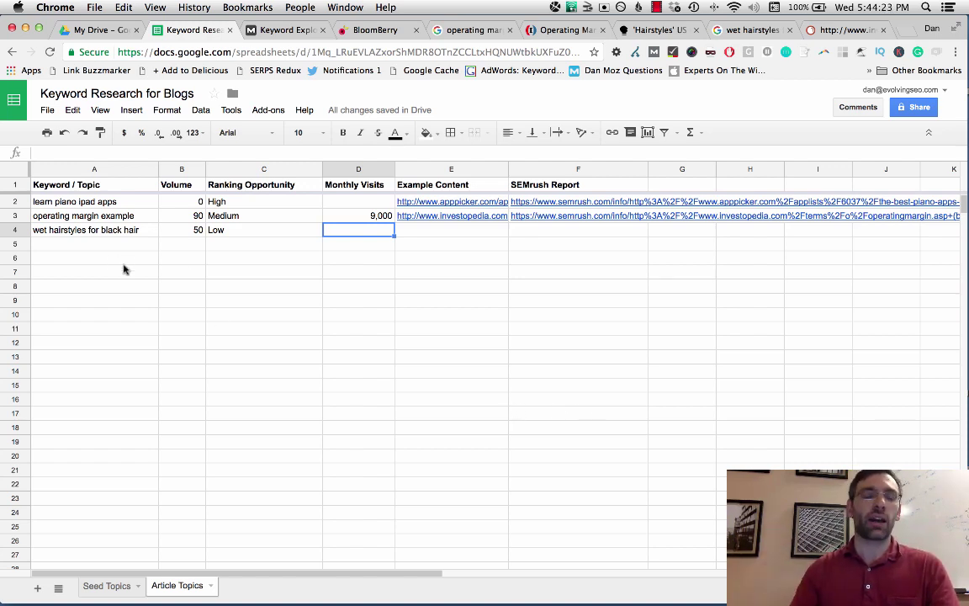
# Show the Seed Topics sheet, then review the Moz, BloomBerry and Answer the Public hairstyle results.
pyautogui.click(104, 585)
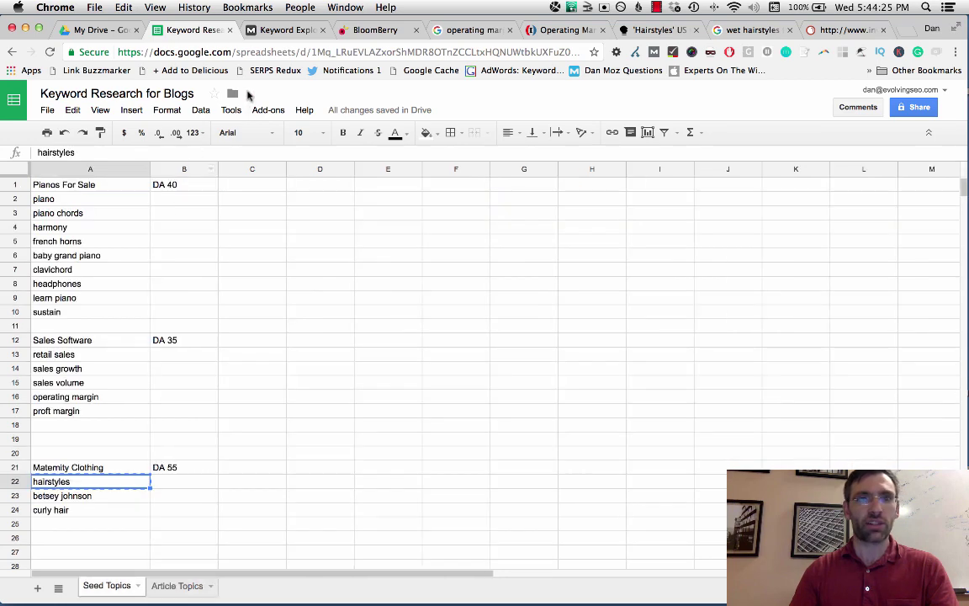
pyautogui.click(267, 30)
pyautogui.scroll(10, 227, 151)
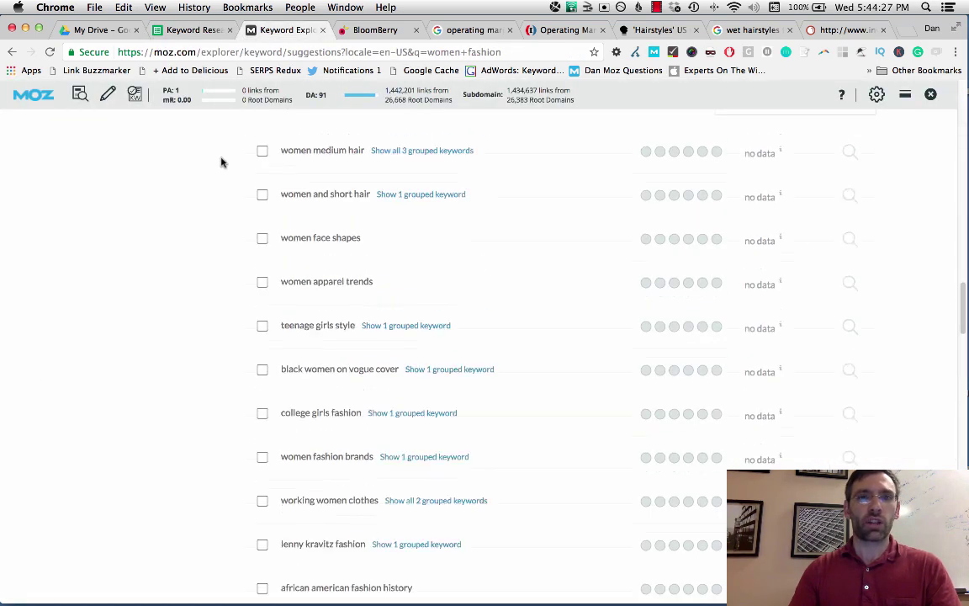
pyautogui.click(377, 29)
pyautogui.click(641, 30)
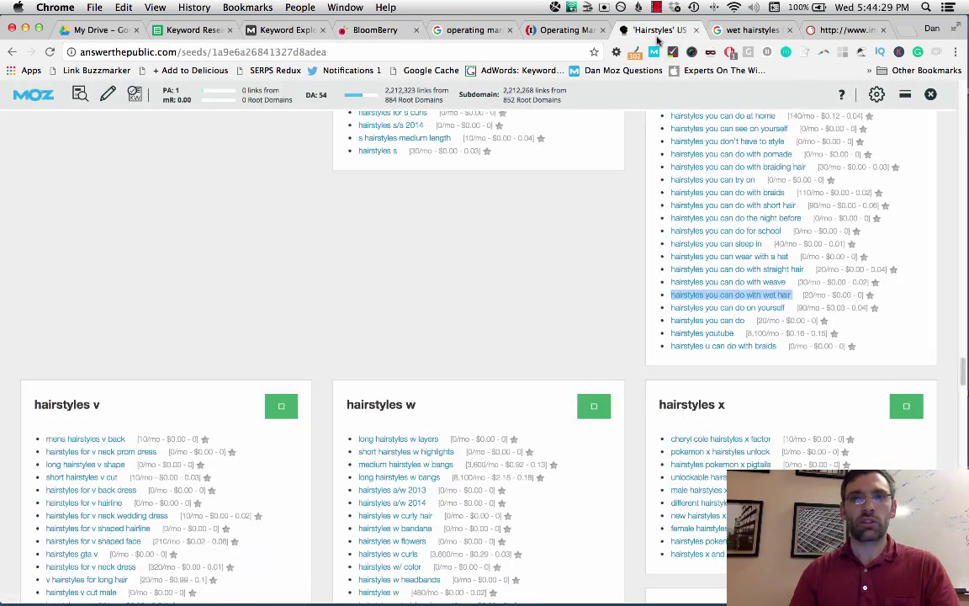
pyautogui.scroll(20, 153, 202)
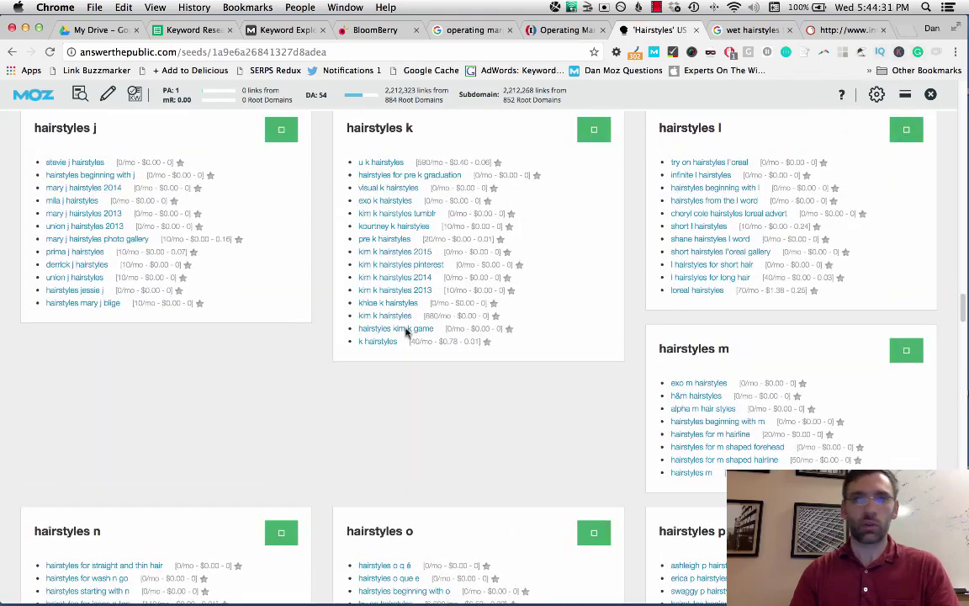
pyautogui.scroll(10, 384, 311)
# Look over the wet hairstyles Google results and return to the Keyword Research for Blogs spreadsheet.
pyautogui.click(749, 30)
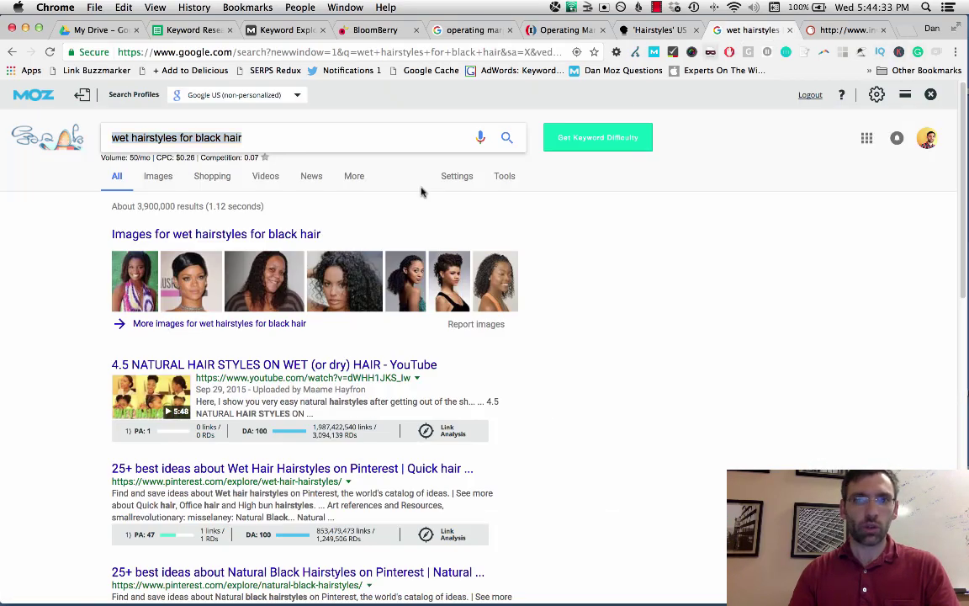
pyautogui.scroll(-15, 421, 192)
pyautogui.scroll(15, 408, 228)
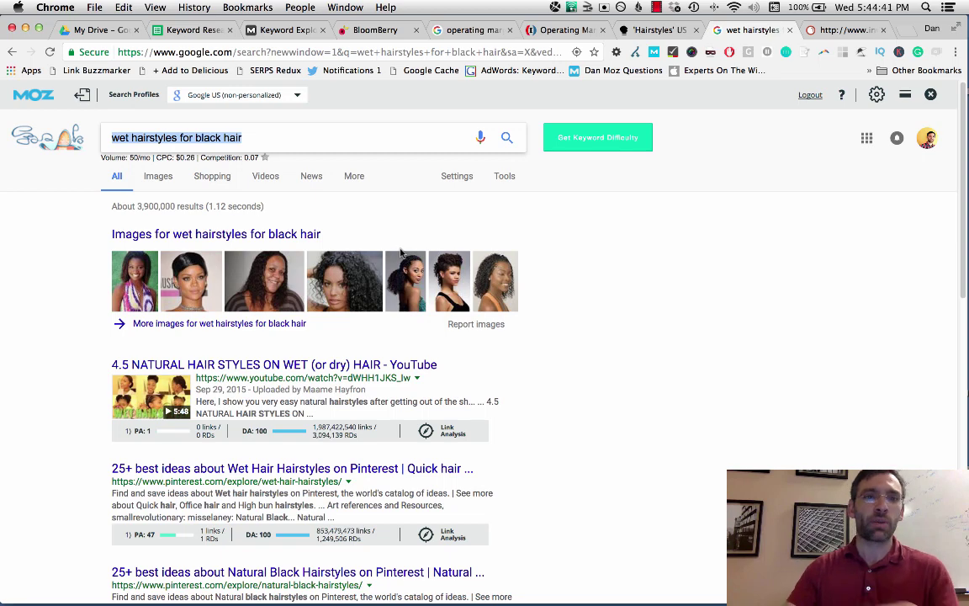
pyautogui.click(181, 32)
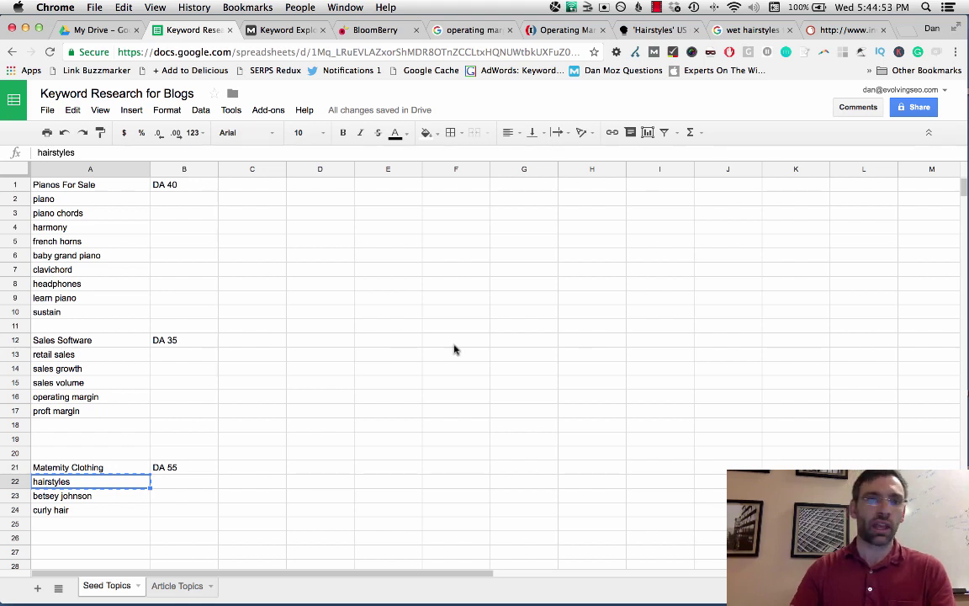
# Bring the Camtasia 2 editor with its empty Untitled project to the front from the Dock.
pyautogui.moveTo(678, 586)
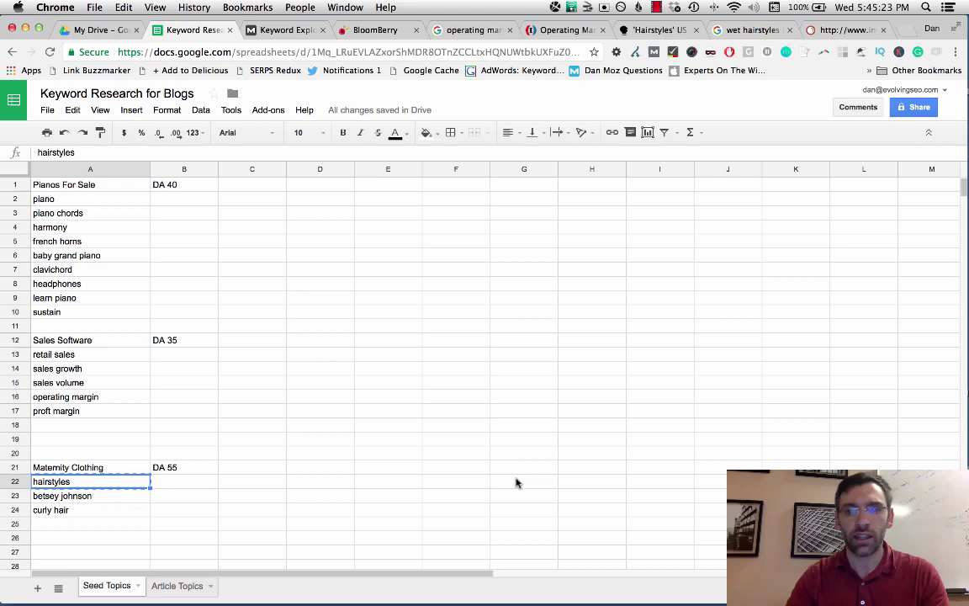
pyautogui.moveTo(842, 601)
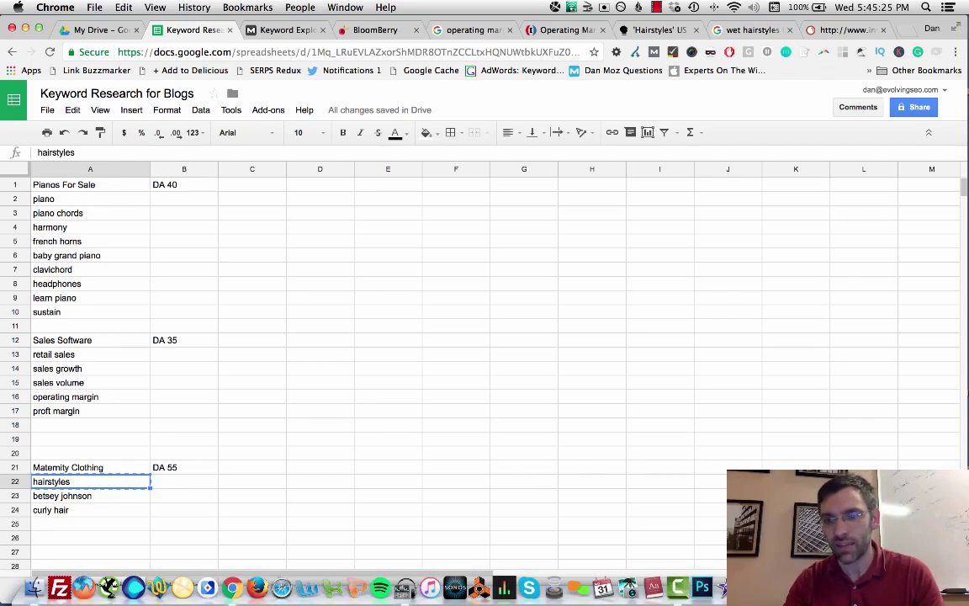
pyautogui.click(678, 586)
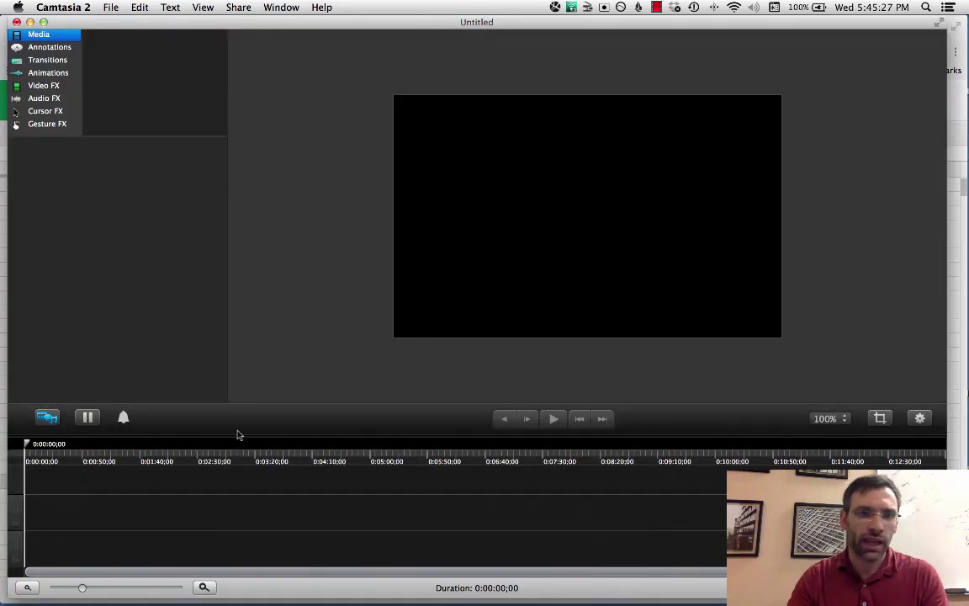